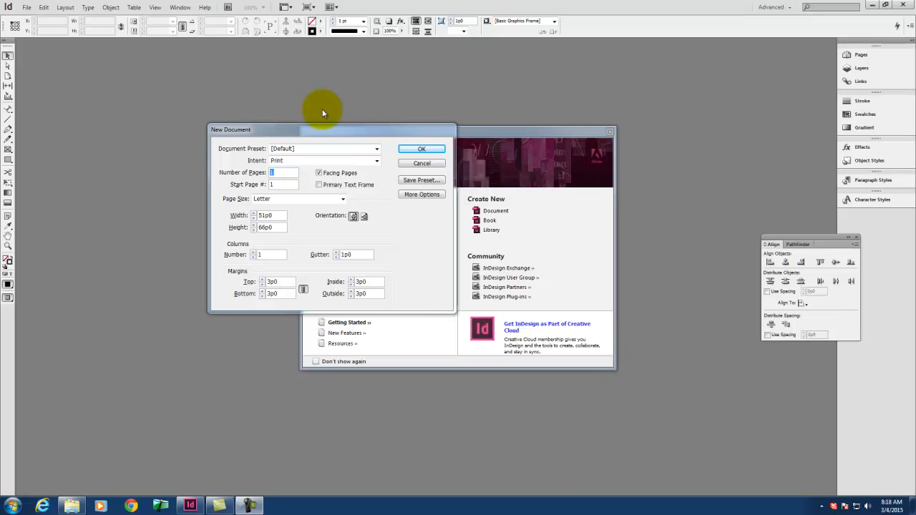
Step: Create a one-page Letter print document in landscape orientation with all margins set to 0
left_click_drag(334, 133, 253, 146)
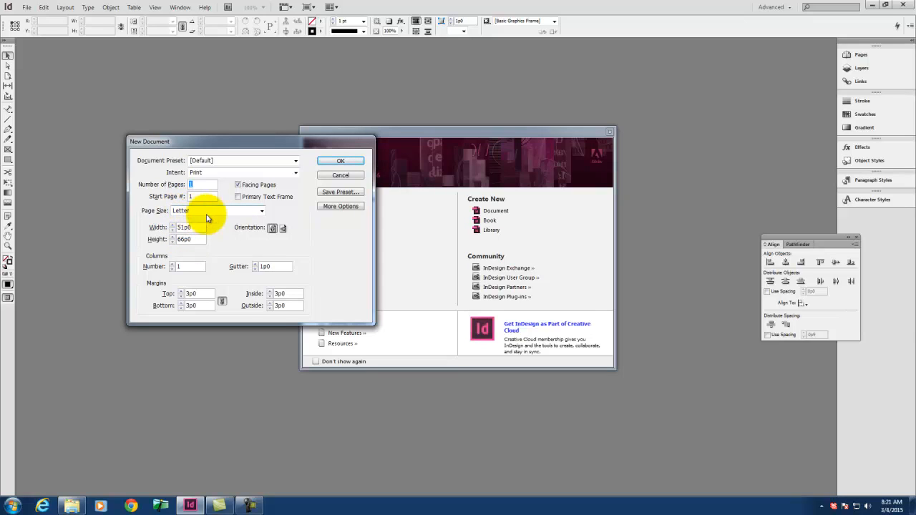
left_click(283, 227)
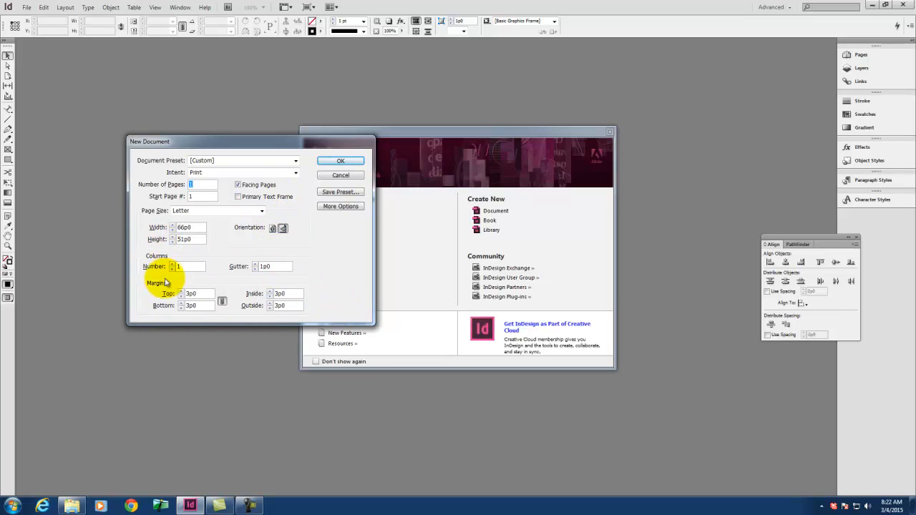
left_click_drag(209, 291, 178, 289)
type("0")
key("Tab")
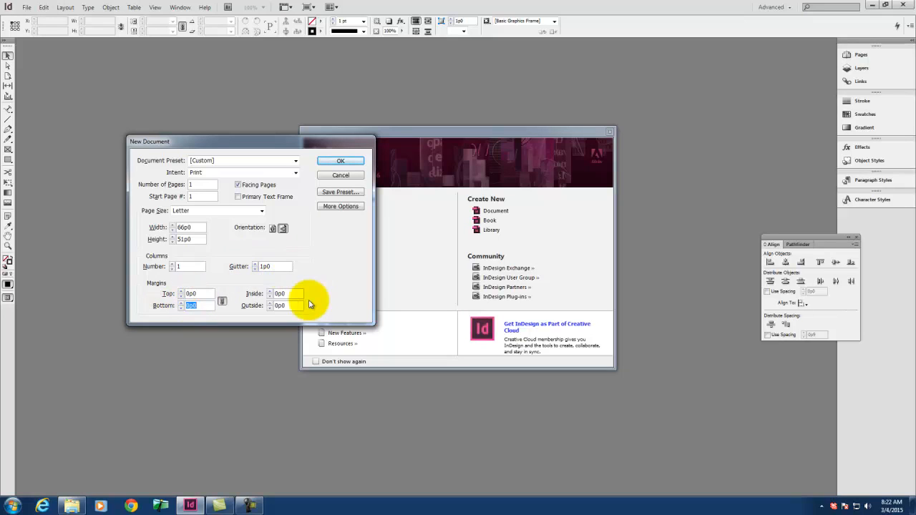
left_click(347, 160)
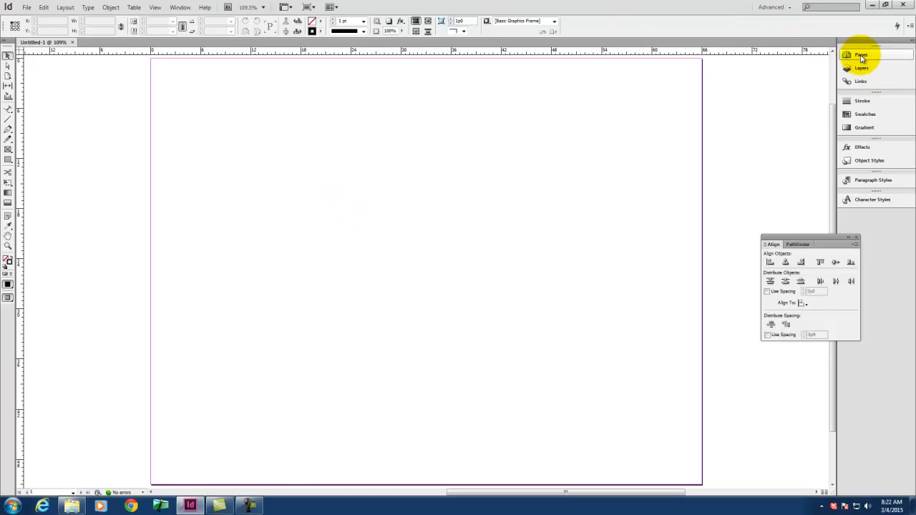
Step: Add two pages after page 1 to form the 2-3 spread
left_click(862, 60)
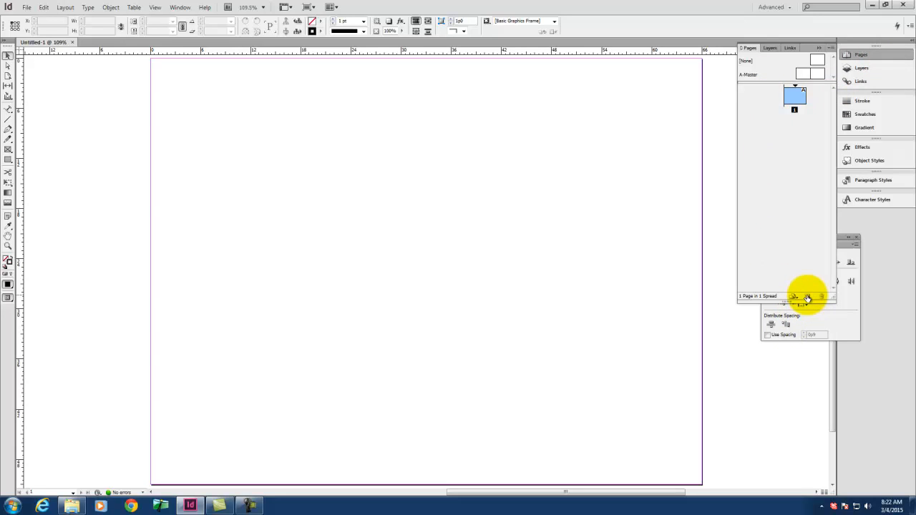
left_click(808, 298)
left_click(807, 298)
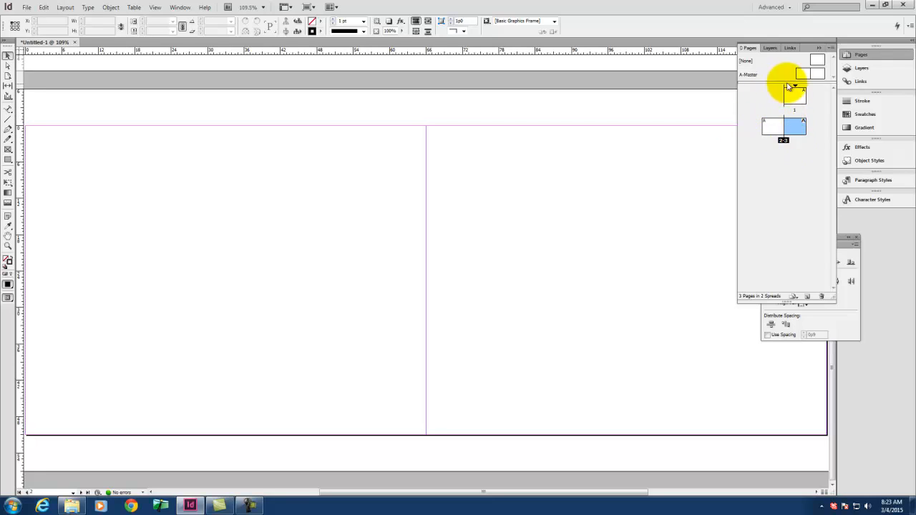
scroll(578, 159, "up", 10)
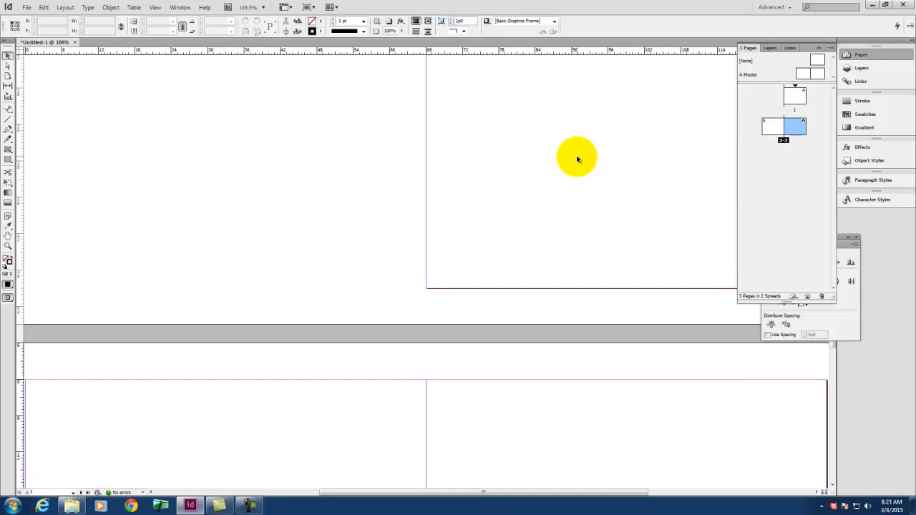
scroll(666, 227, "down", 8)
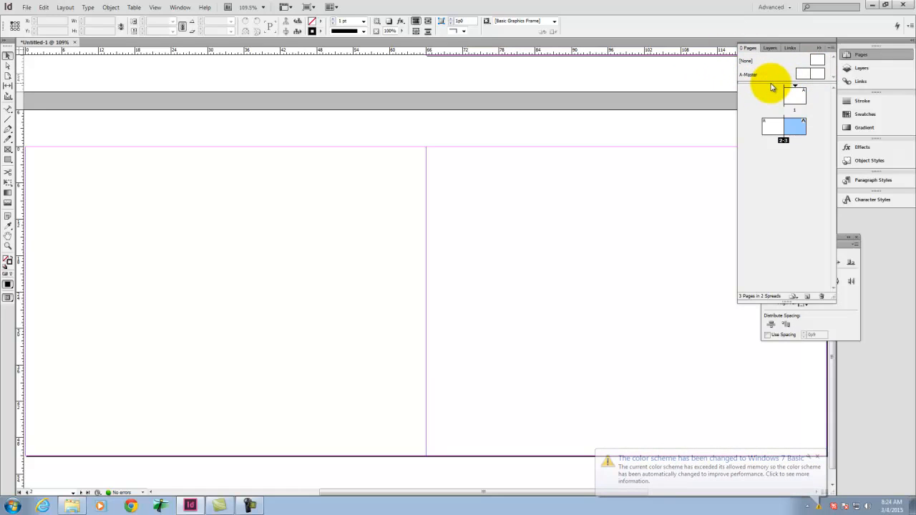
Step: Enlarge the masters area and create a second two-page Letter landscape master with the default settings
left_click_drag(771, 82, 770, 111)
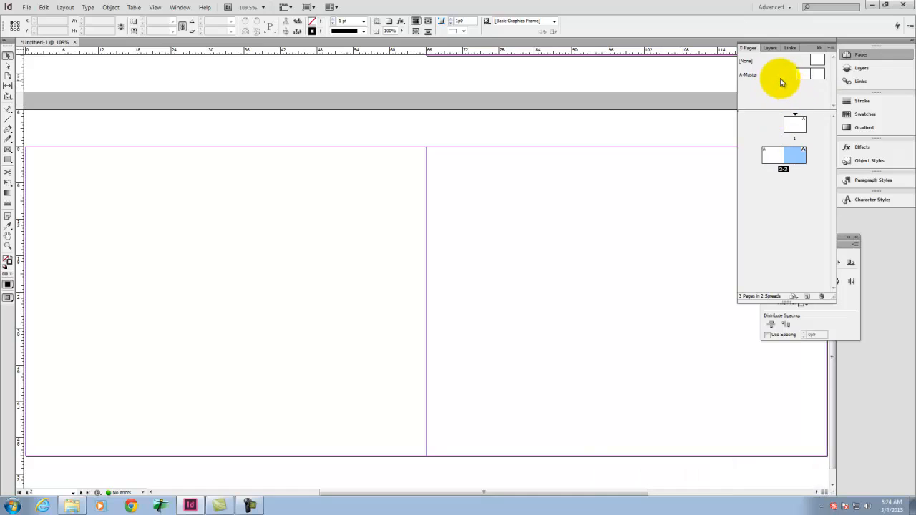
left_click_drag(749, 81, 781, 92)
right_click(779, 90)
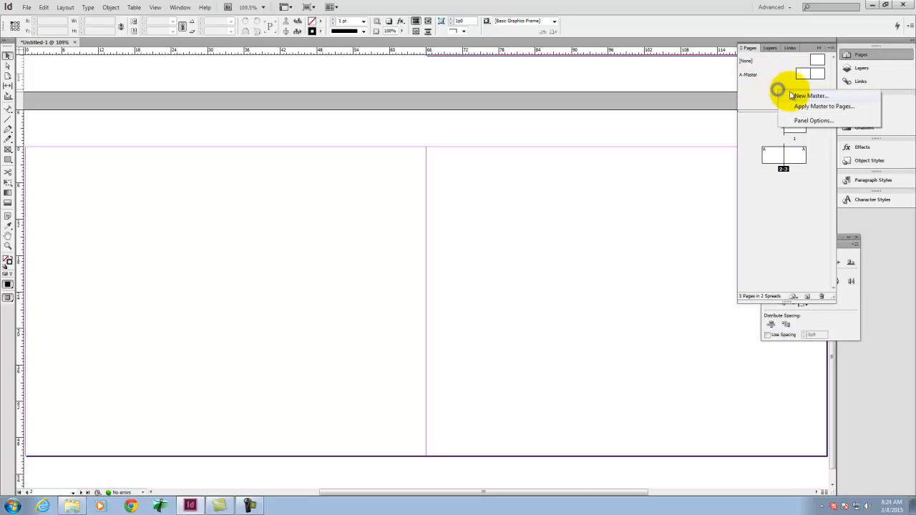
left_click(803, 97)
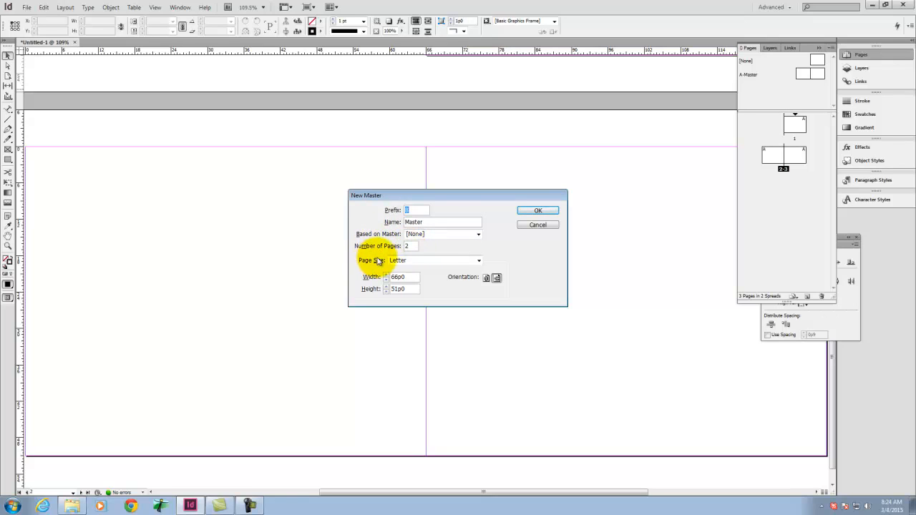
left_click(540, 211)
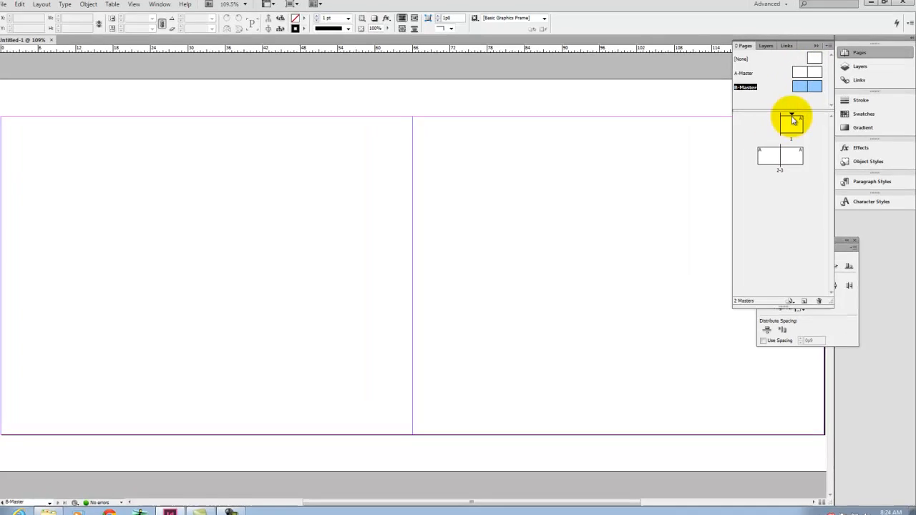
Step: Look at page 1 and page 2, and open the first page of B-Master for editing
left_click(792, 123)
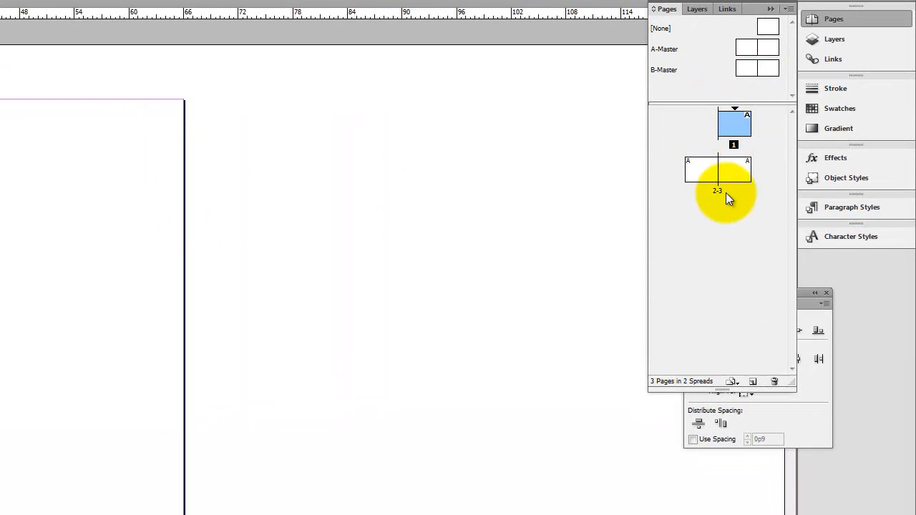
double_click(709, 170)
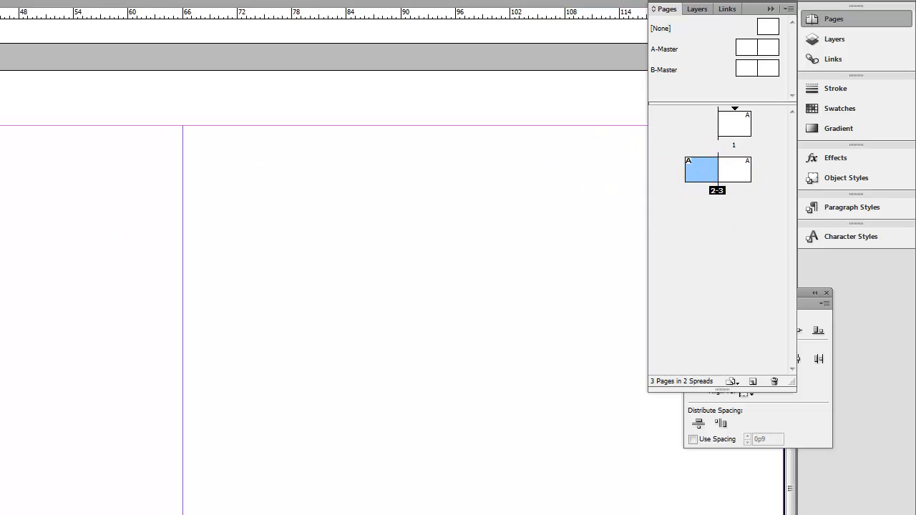
double_click(747, 69)
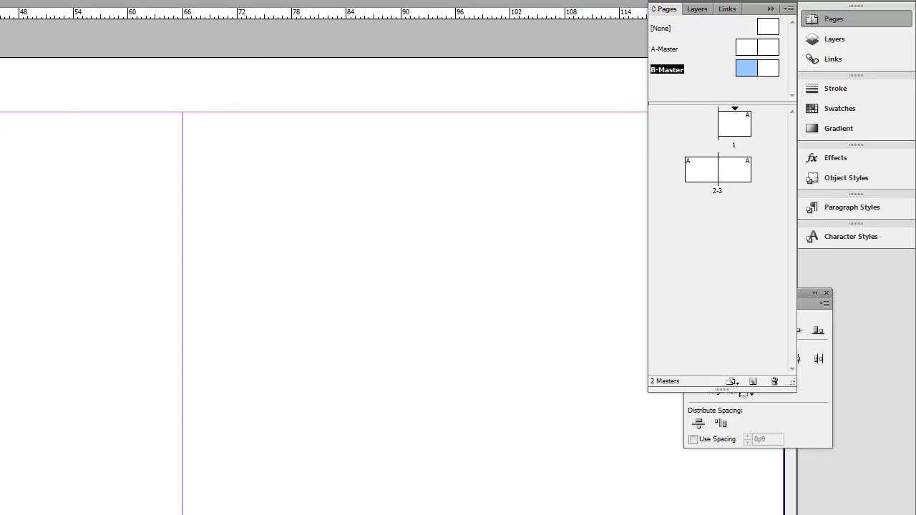
Step: Place an 11 in wide, 1 in high rectangle at the upper-left corner of B-Master's first page
left_click(8, 159)
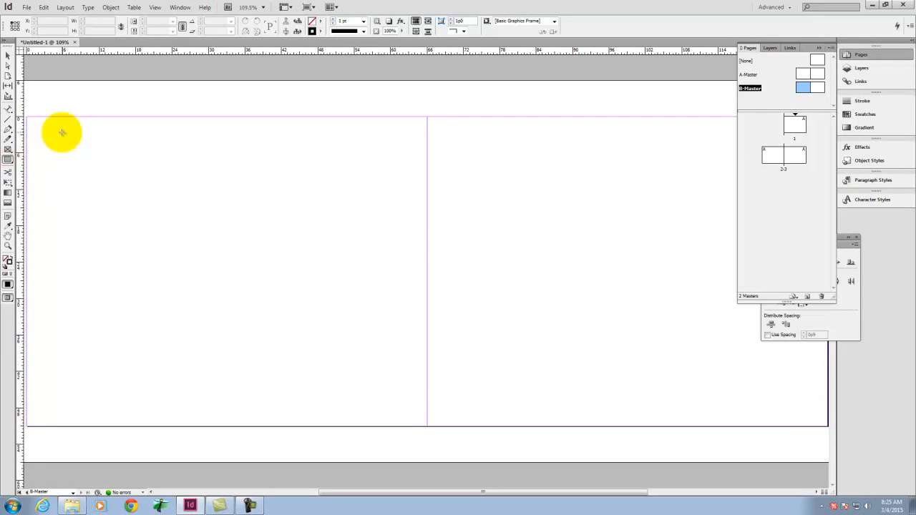
left_click(27, 116)
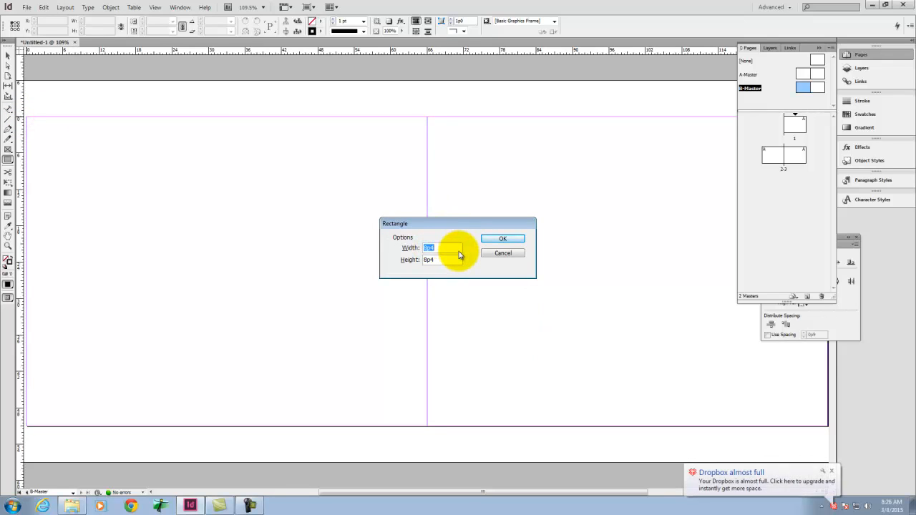
type("11")
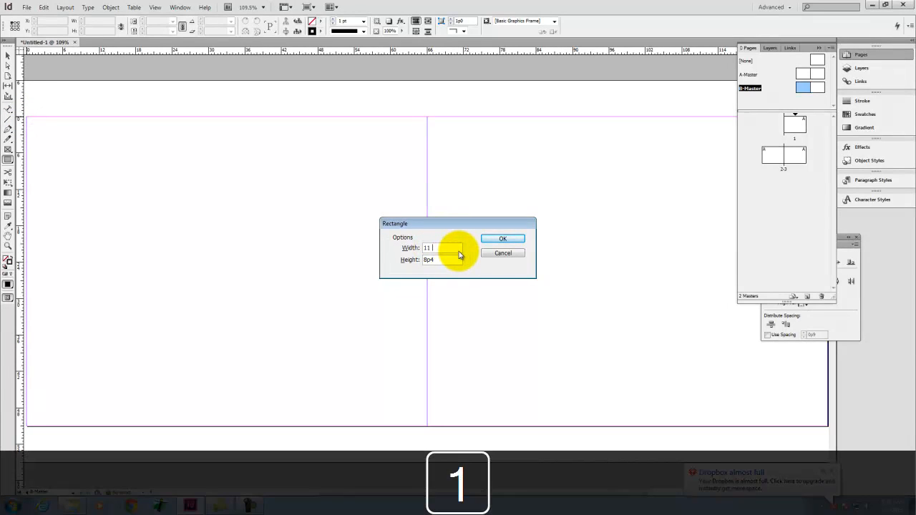
key("Tab")
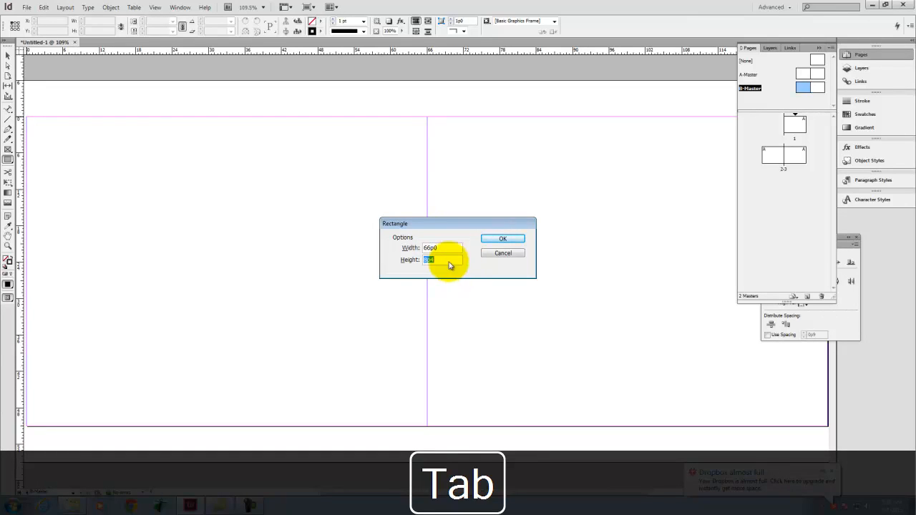
type("1")
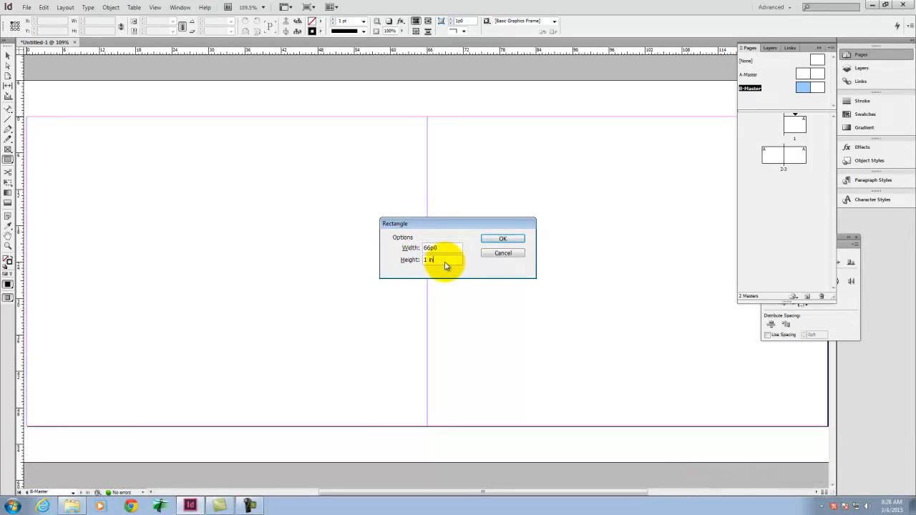
left_click(510, 239)
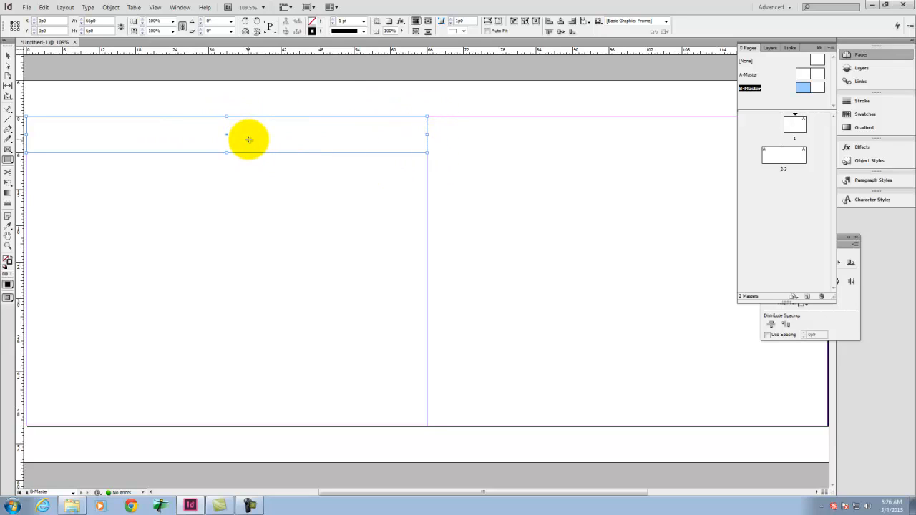
Step: Give the rectangle a 60% black fill (K 60) with no stroke and deselect it
left_click(13, 259)
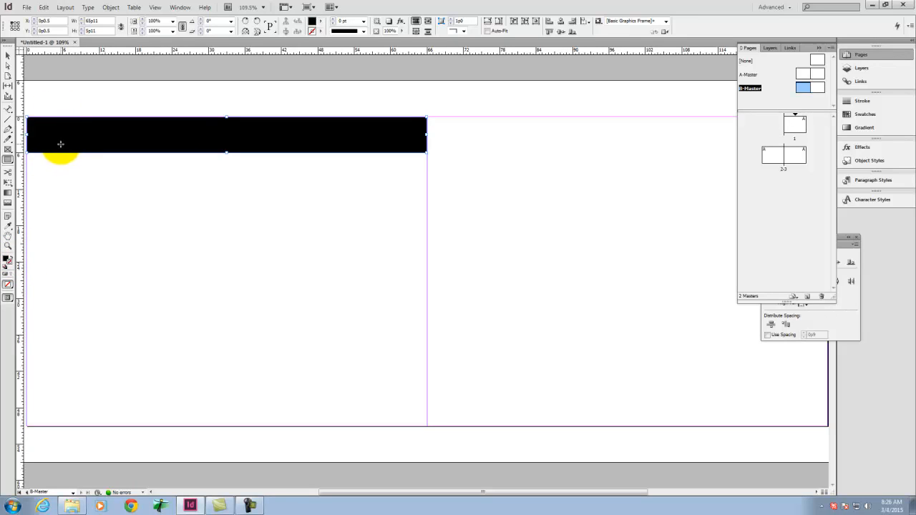
left_click(6, 259)
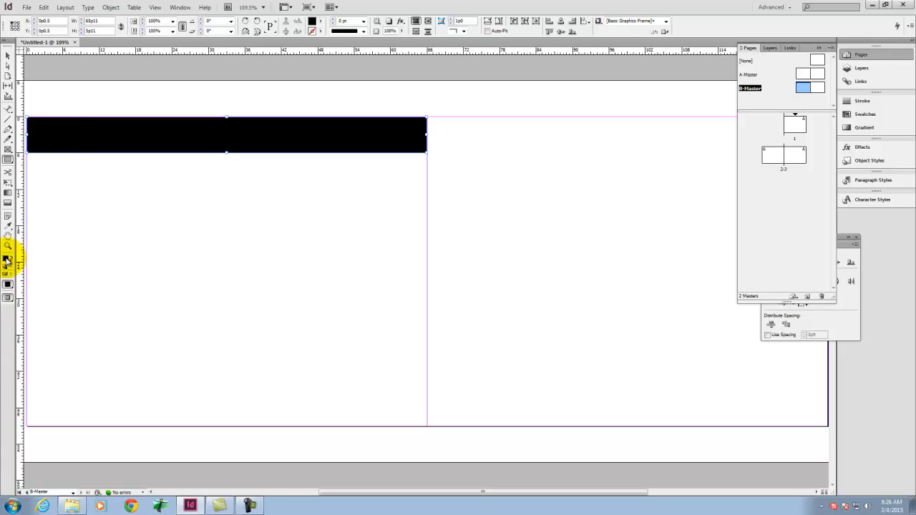
double_click(6, 260)
double_click(557, 309)
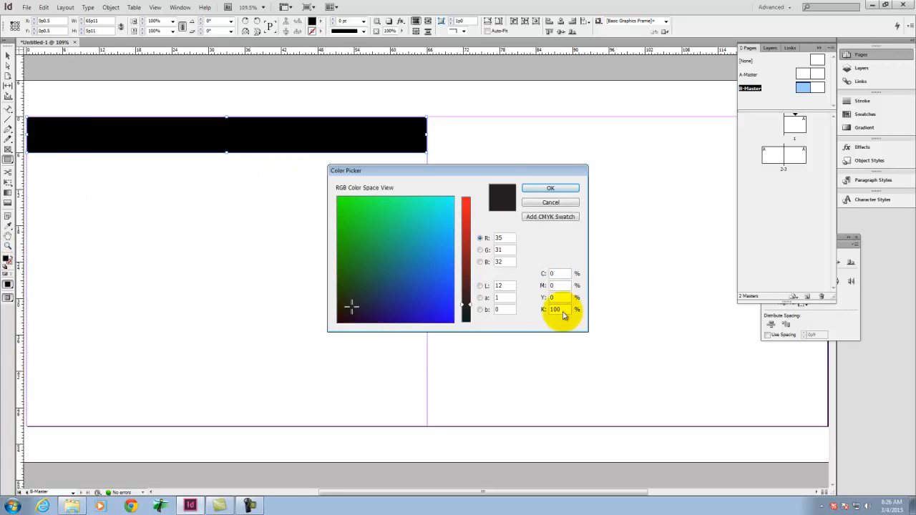
type("60")
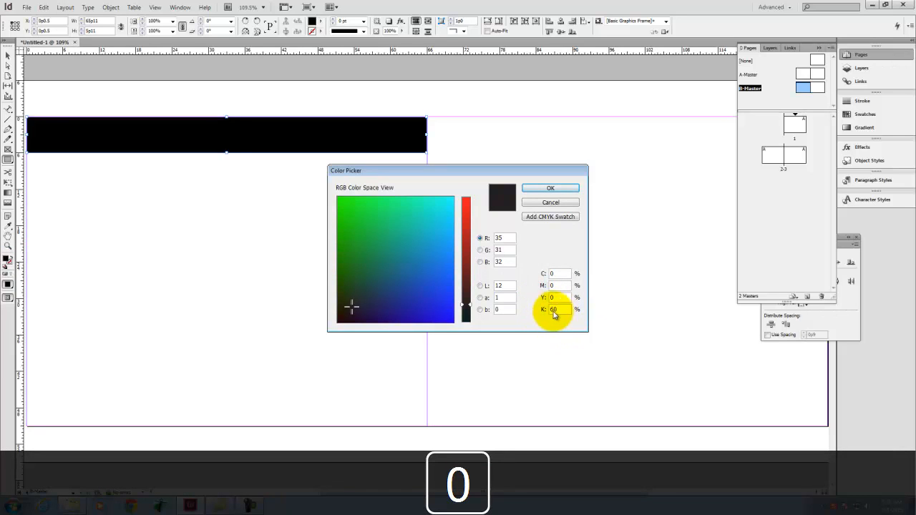
key("Tab")
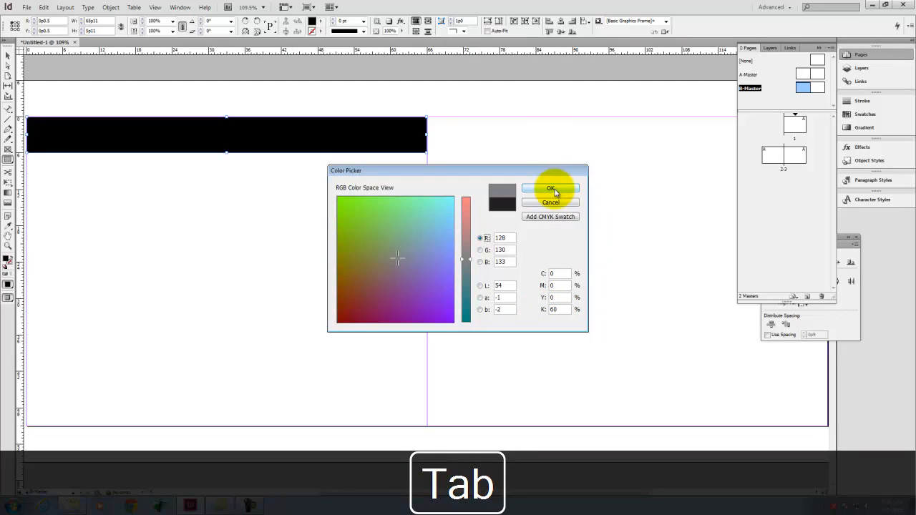
left_click(551, 189)
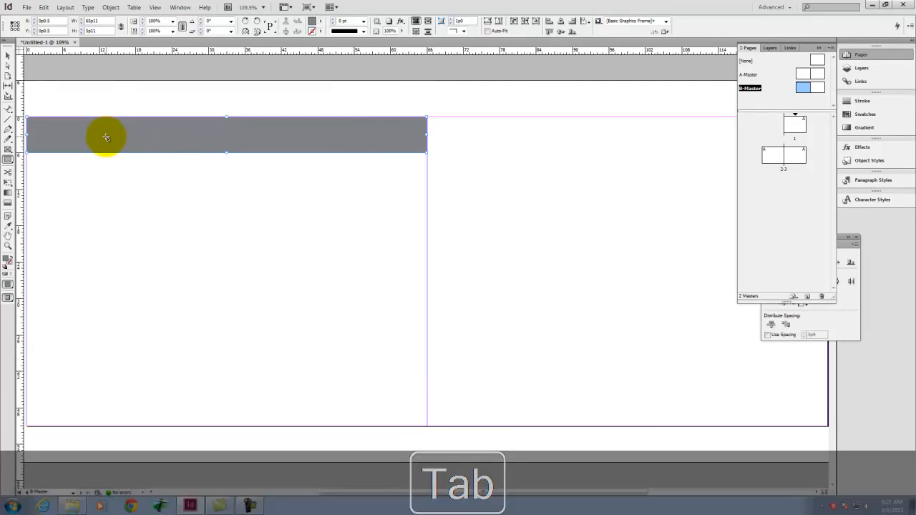
left_click(8, 55)
left_click(137, 244)
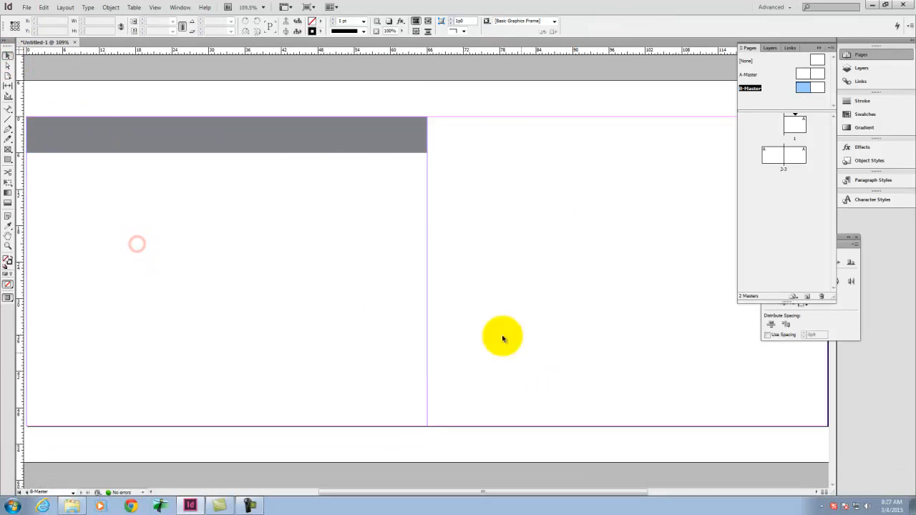
Step: Stretch the gray bar's edges to meet the page edges, making it 66p0 wide
left_click_drag(255, 149, 260, 150)
left_click(312, 250)
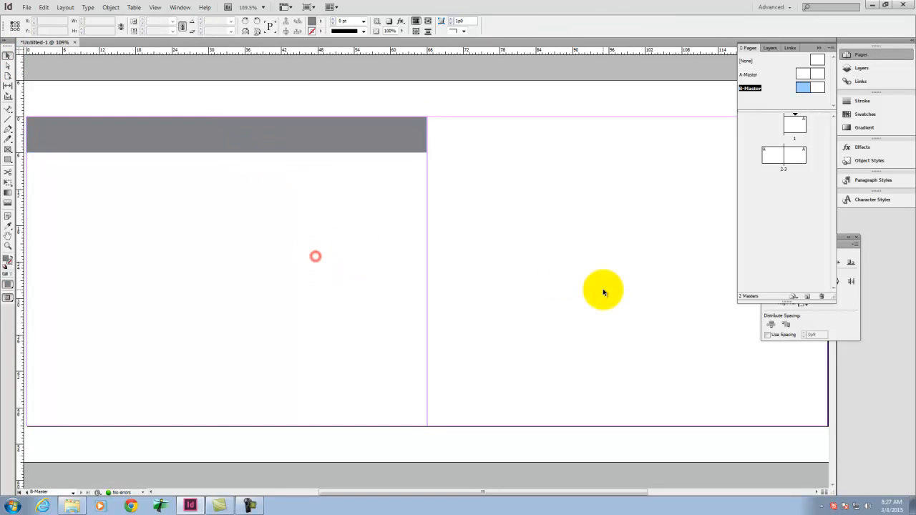
left_click(428, 134)
left_click_drag(426, 134, 426, 136)
left_click(406, 235)
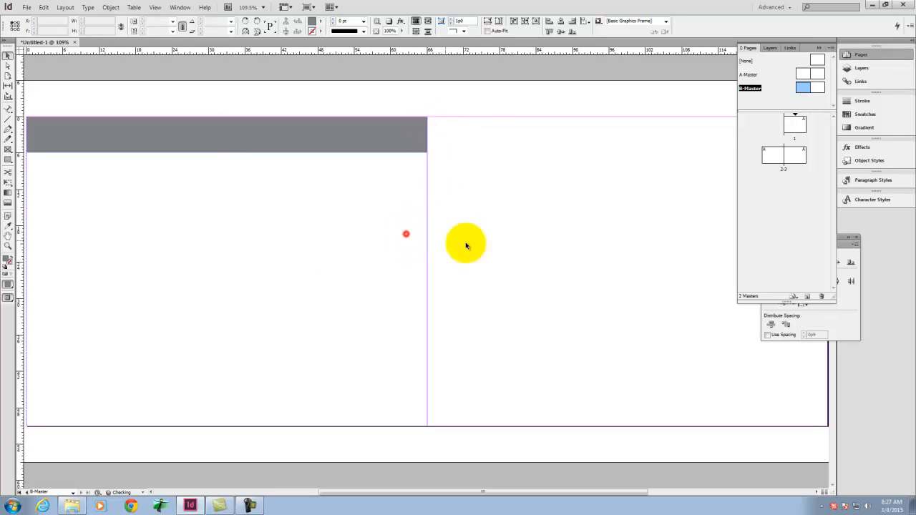
Step: Copy the gray bar and place the duplicate across the top of B-Master's second page
left_click(184, 131)
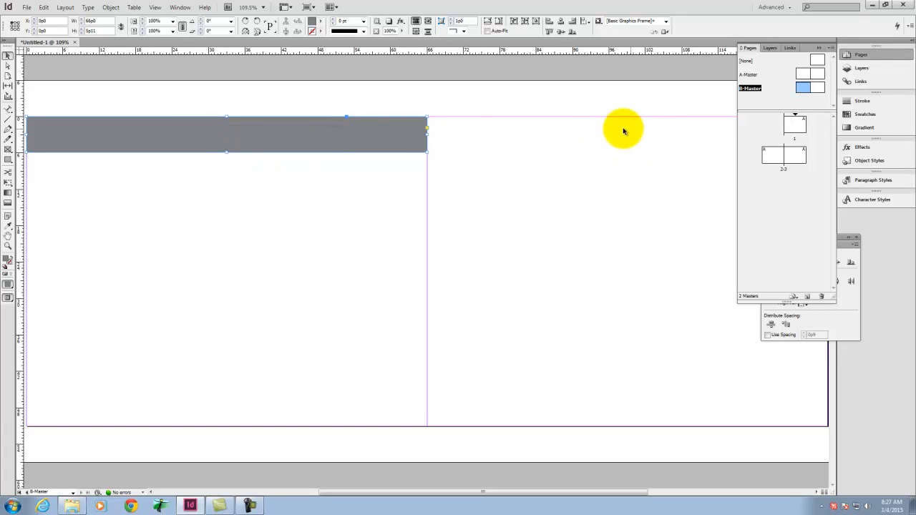
key("ctrl+c")
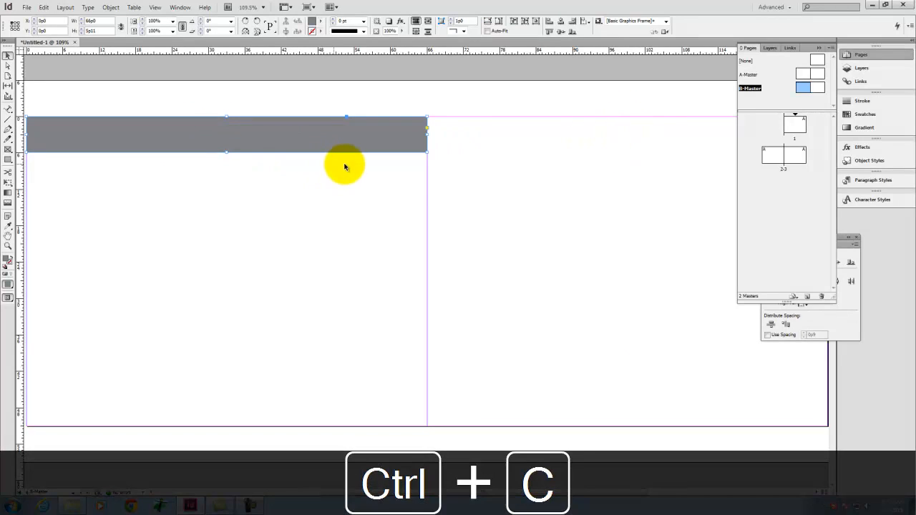
key("ctrl+v")
left_click_drag(291, 277, 488, 140)
left_click(569, 271)
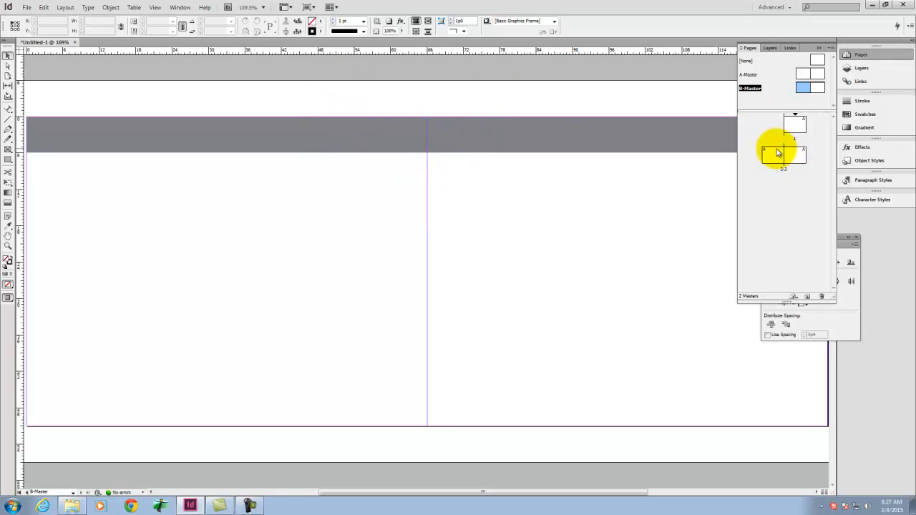
Step: Apply B-Master to page 2 of the document
double_click(780, 156)
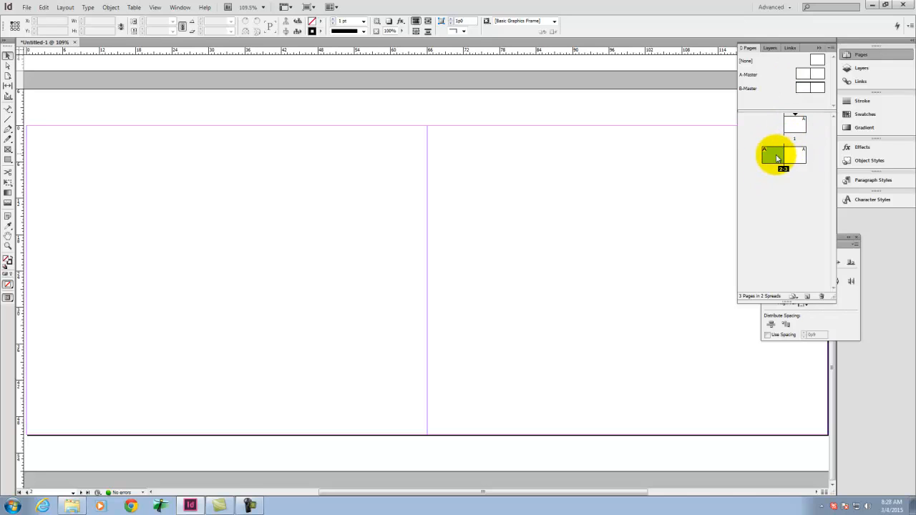
right_click(777, 158)
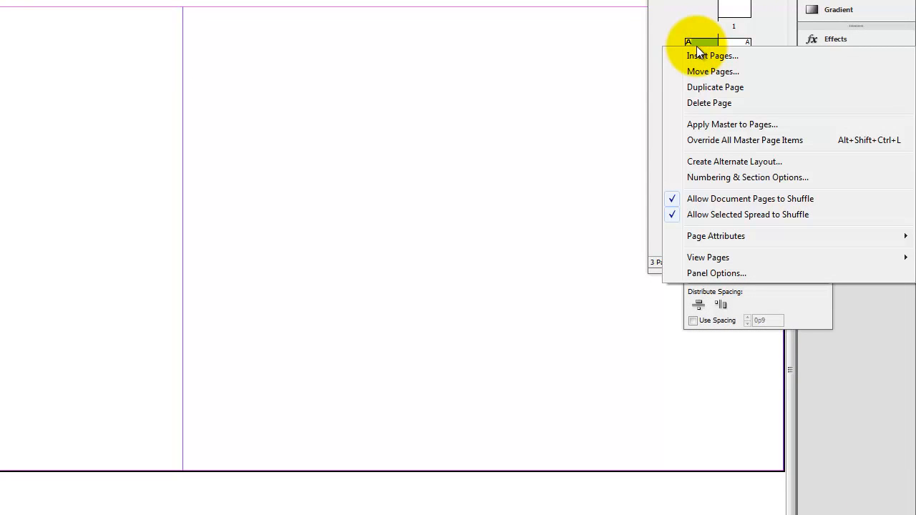
left_click(702, 125)
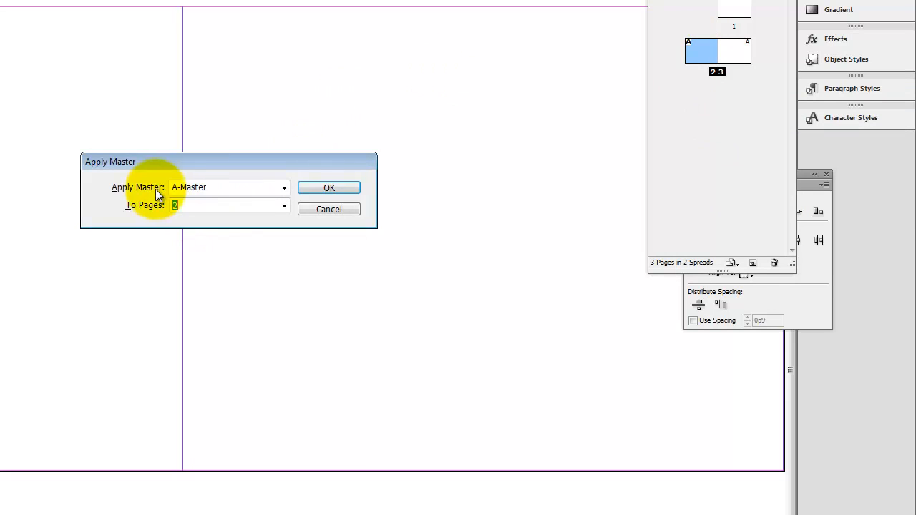
left_click(184, 188)
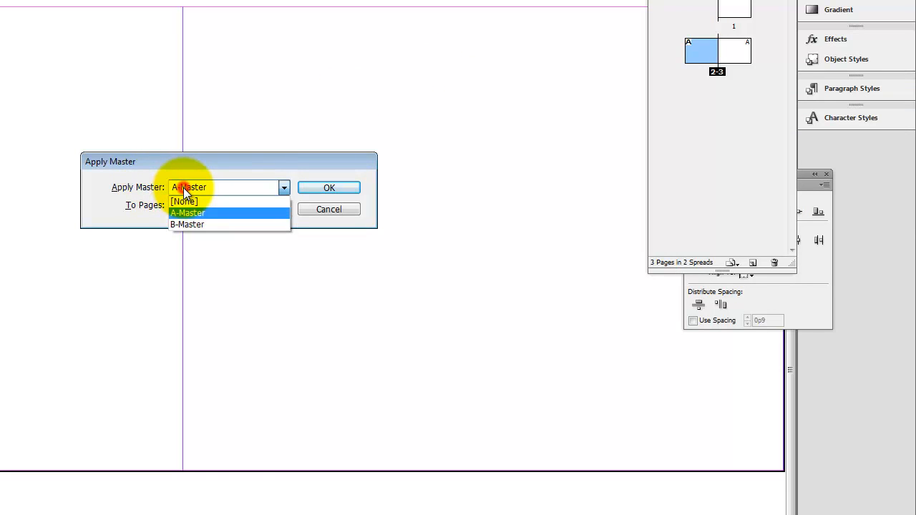
left_click(197, 224)
left_click(331, 188)
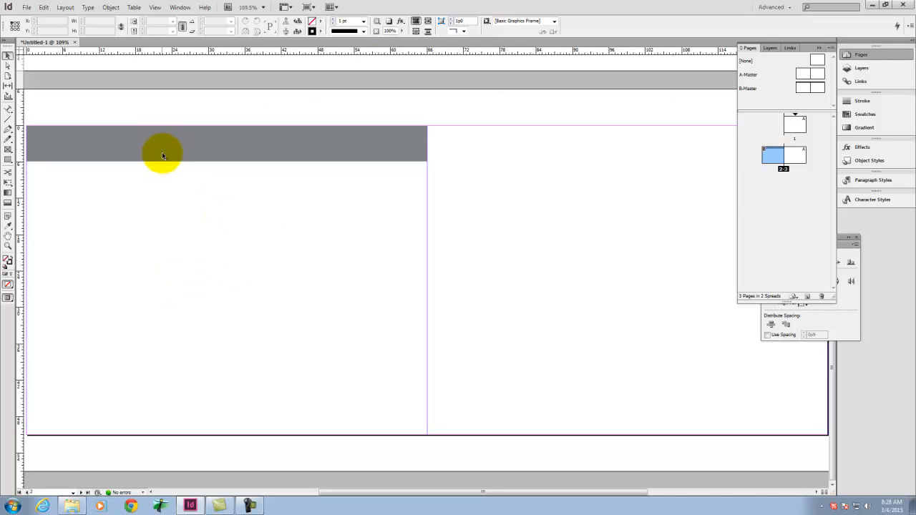
Step: Try to select the gray header bar on document page 2
left_click(264, 108)
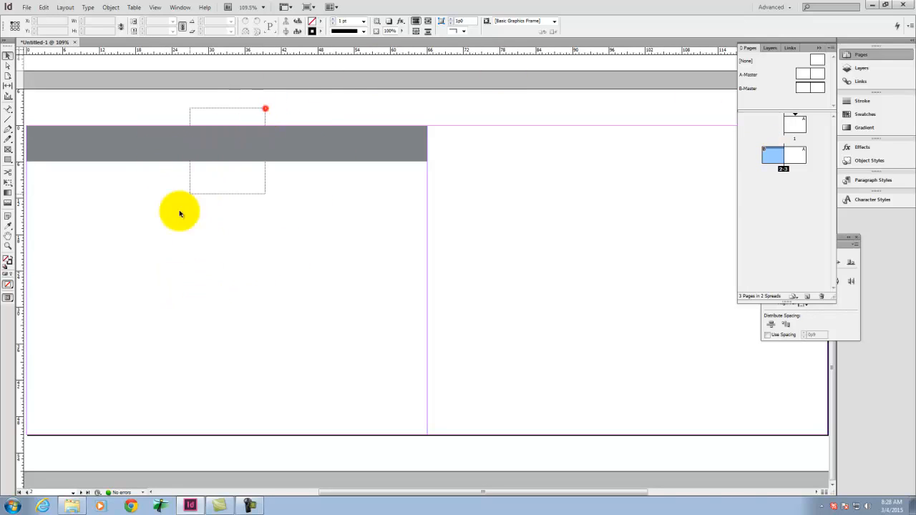
left_click_drag(233, 93, 118, 197)
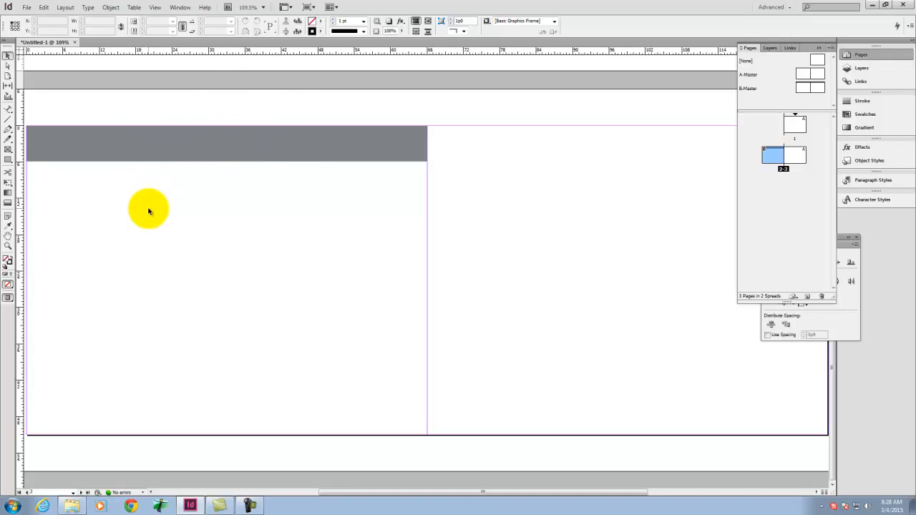
left_click_drag(391, 110, 273, 242)
left_click(337, 121)
left_click_drag(260, 125, 208, 172)
left_click_drag(229, 124, 193, 194)
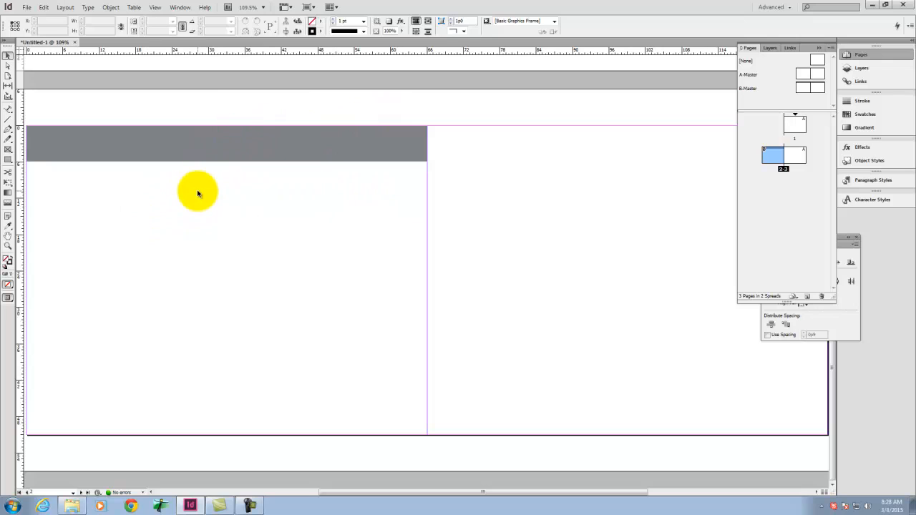
left_click_drag(356, 129, 345, 167)
left_click_drag(382, 117, 365, 177)
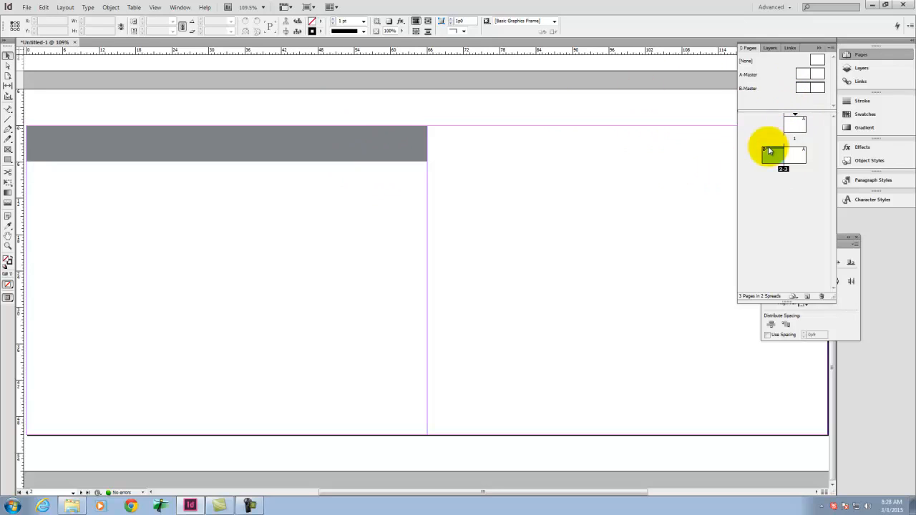
Step: Apply B-Master to page 3 of the document
left_click(803, 159)
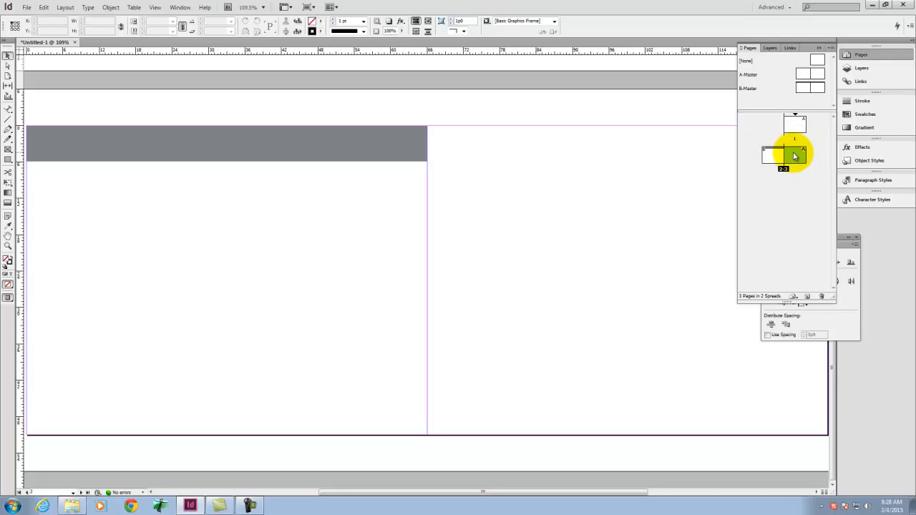
right_click(792, 151)
left_click(807, 204)
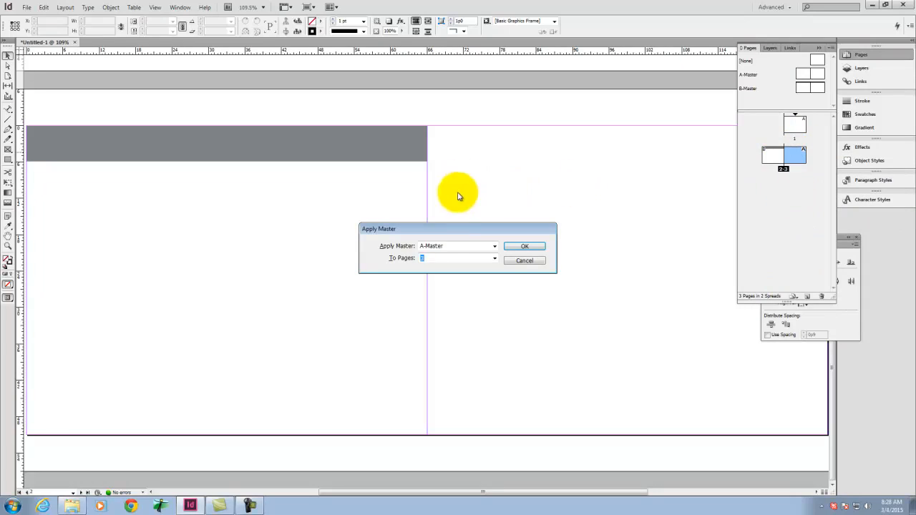
left_click(451, 247)
left_click(443, 270)
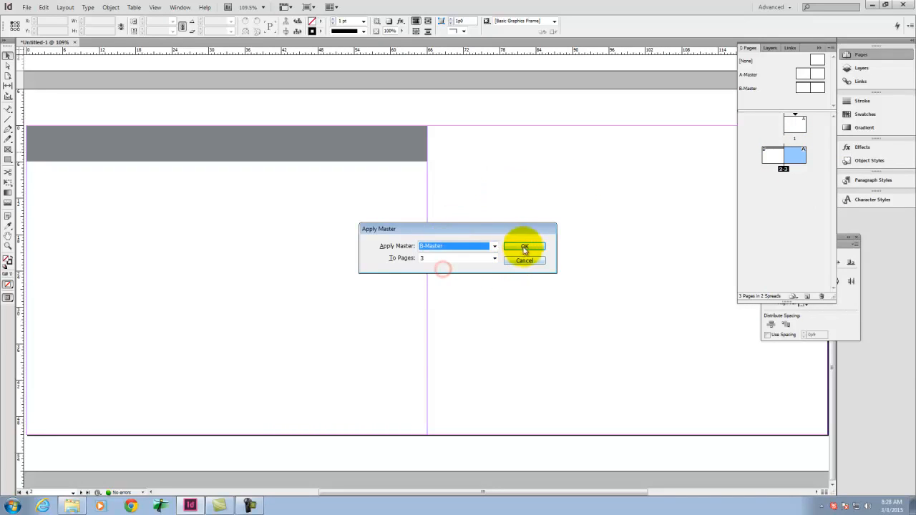
left_click(525, 247)
left_click(659, 221)
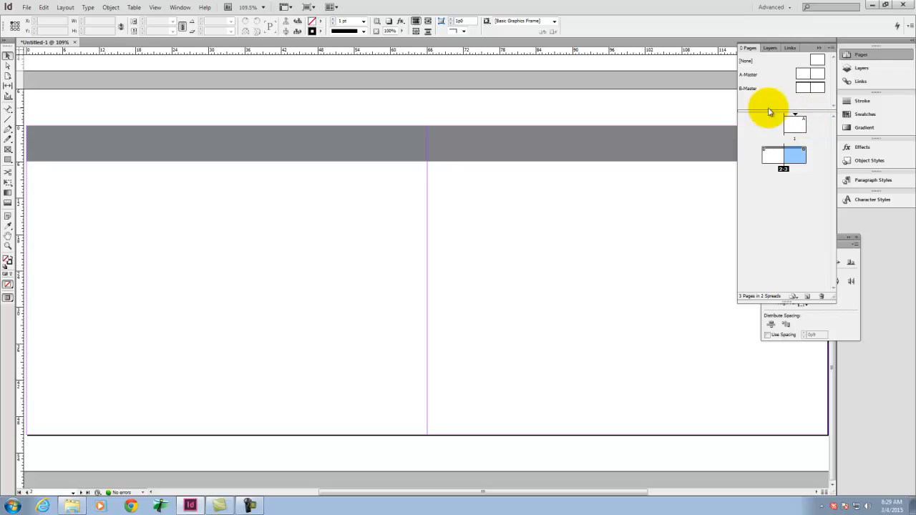
left_click_drag(801, 113, 800, 116)
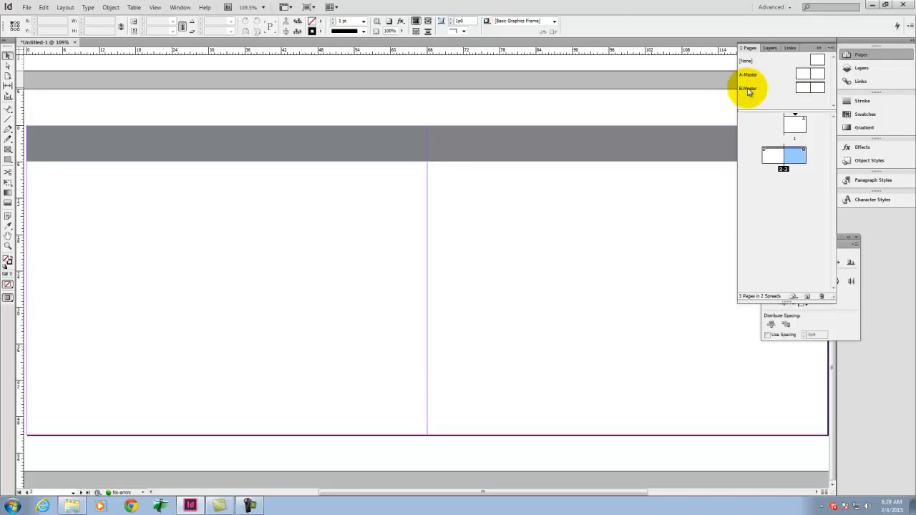
Step: Open B-Master's second page for editing and set the ruler units to inches
double_click(816, 87)
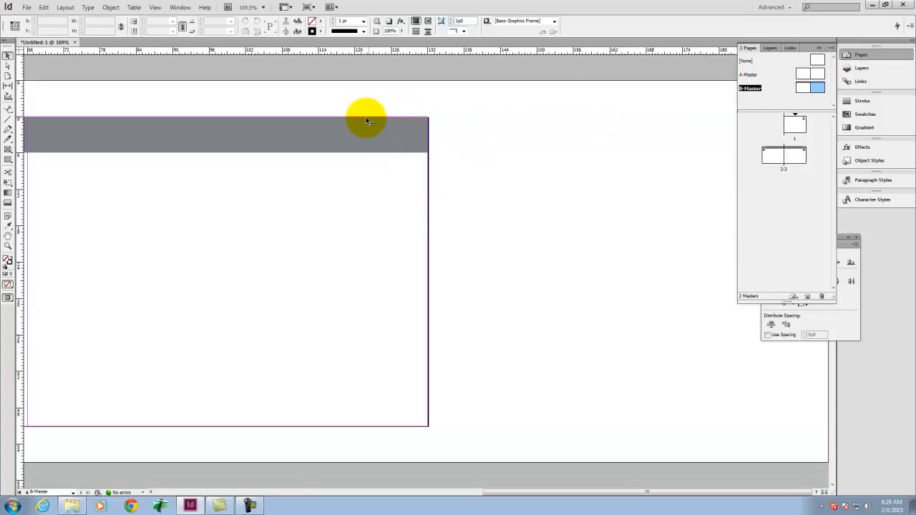
left_click(8, 160)
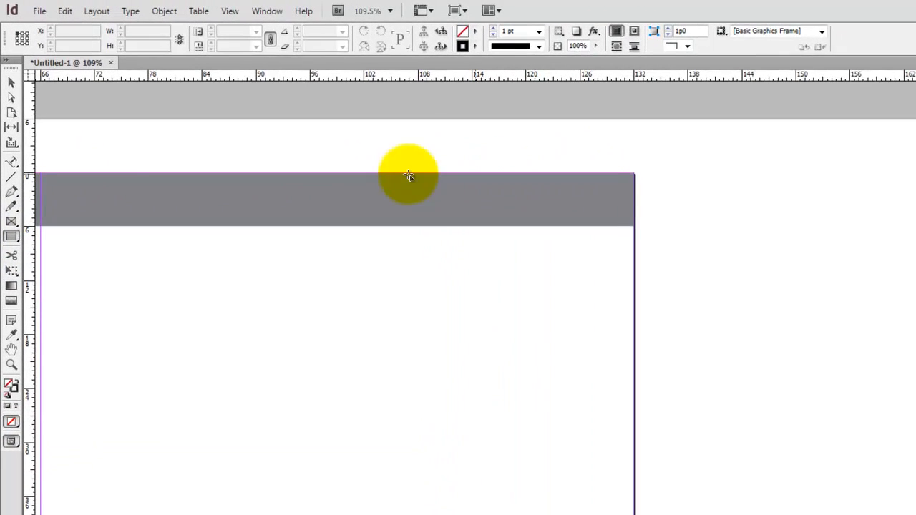
right_click(27, 74)
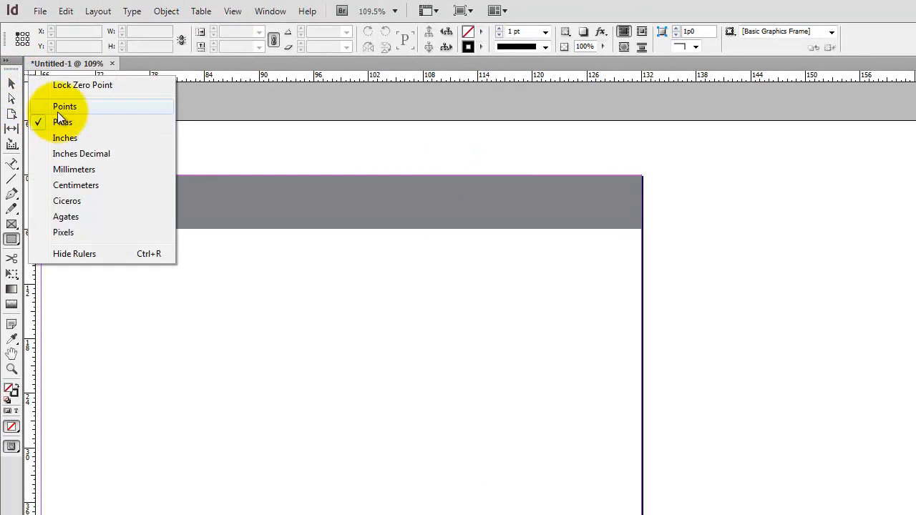
left_click(66, 137)
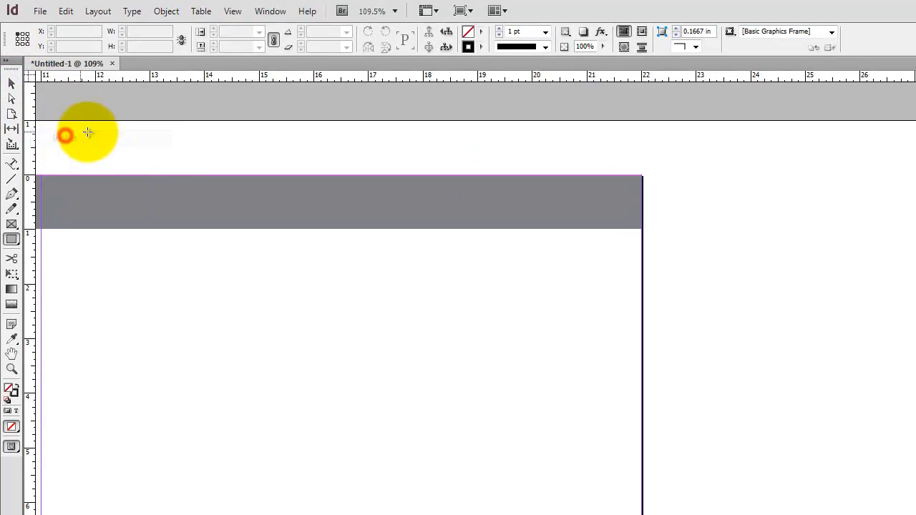
Step: Place a 2 in wide, 11 in high rectangle from the upper edge of B-Master's second page, at about X 19.78 in
left_click(522, 177)
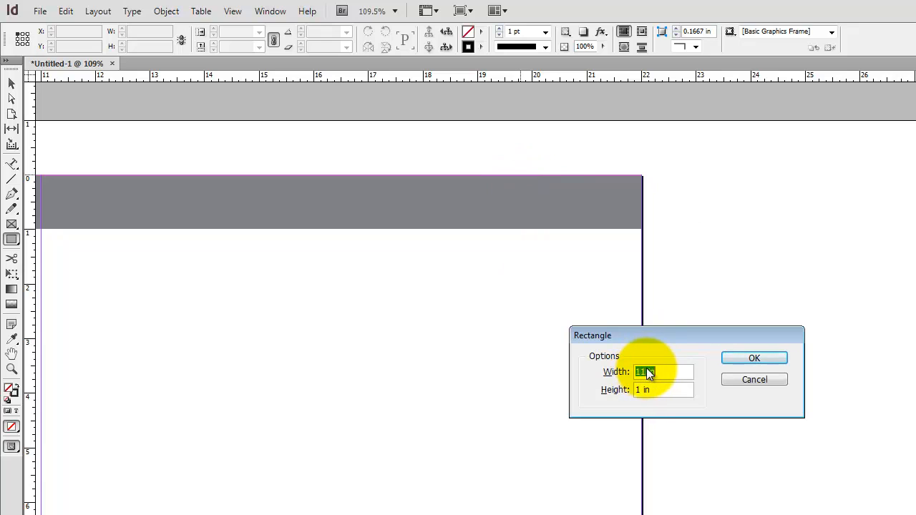
type("2")
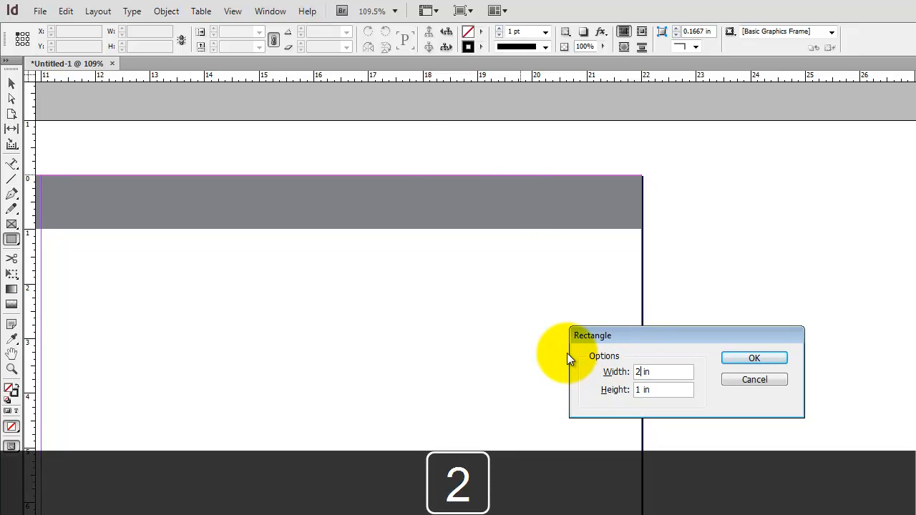
key("Tab")
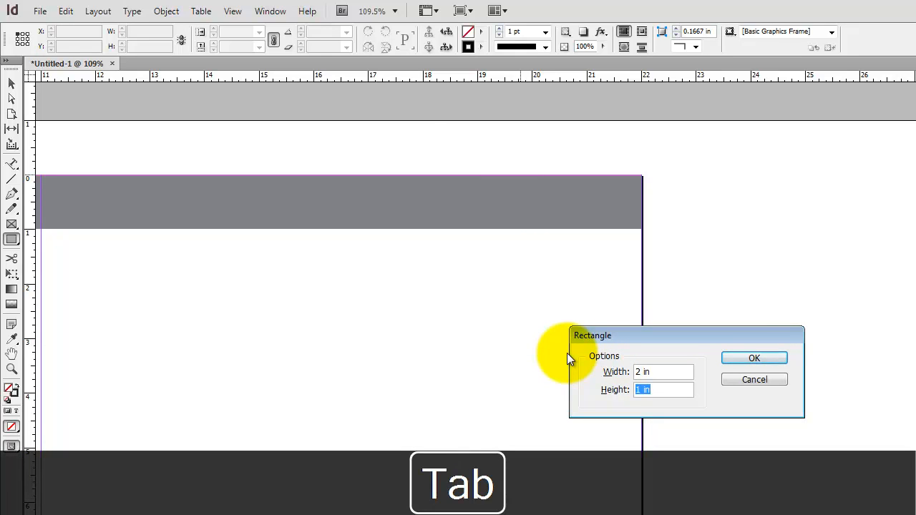
type("11")
key("Tab")
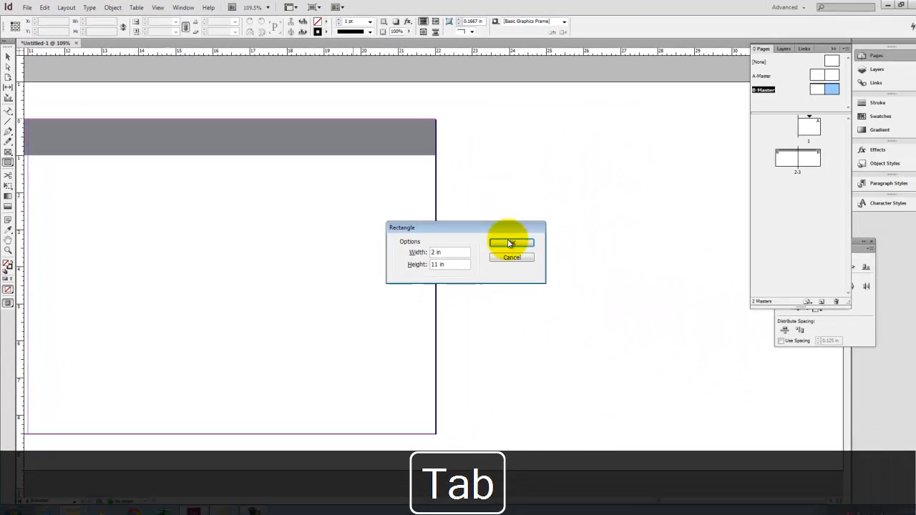
left_click(755, 358)
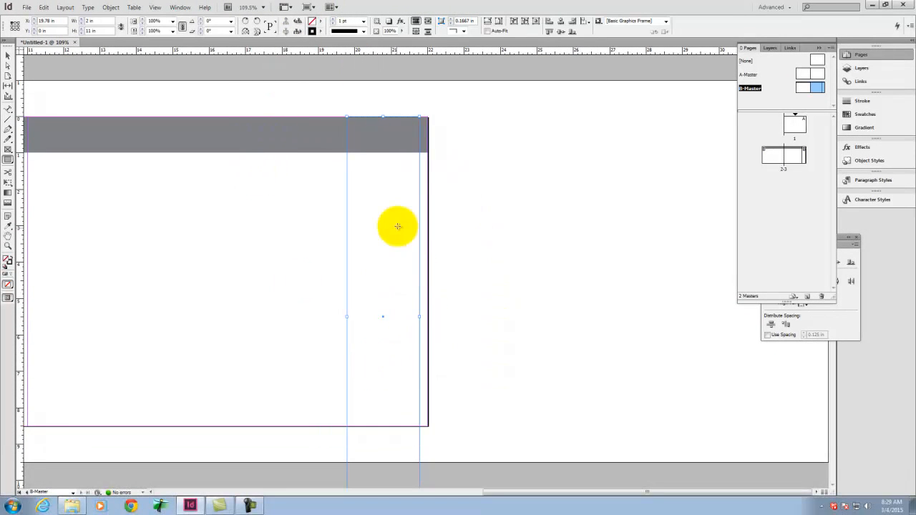
Step: Shorten the vertical rectangle to 8.5 in high so its lower edge meets the page edge, and deselect it
key("ctrl+minus")
key("ctrl+minus")
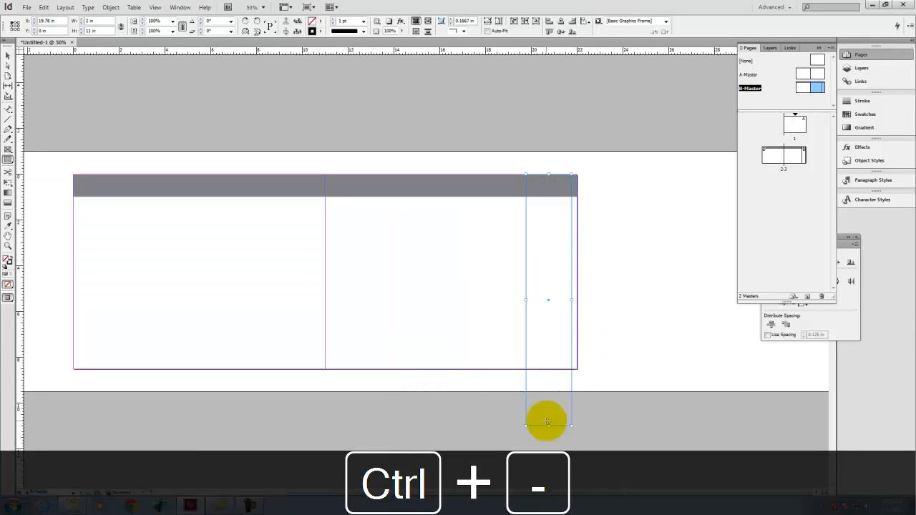
left_click(8, 56)
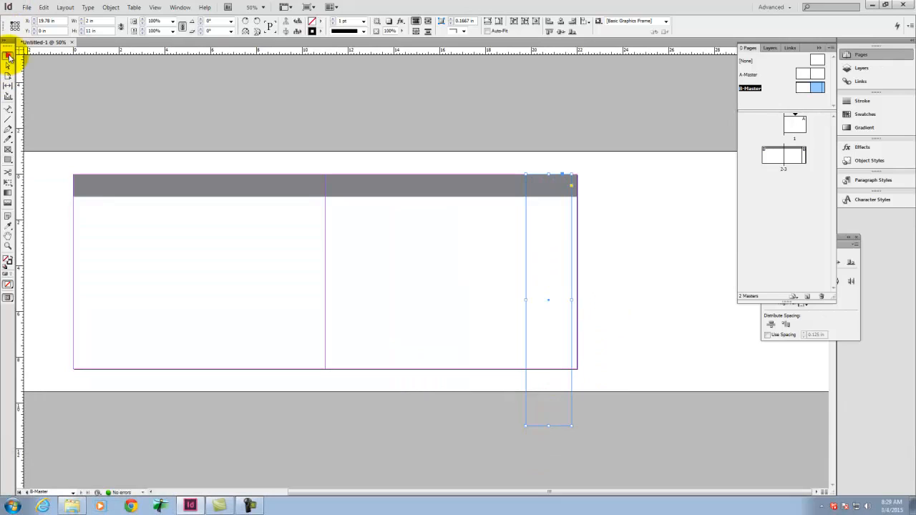
left_click_drag(550, 426, 552, 369)
left_click(658, 290)
key("ctrl+0")
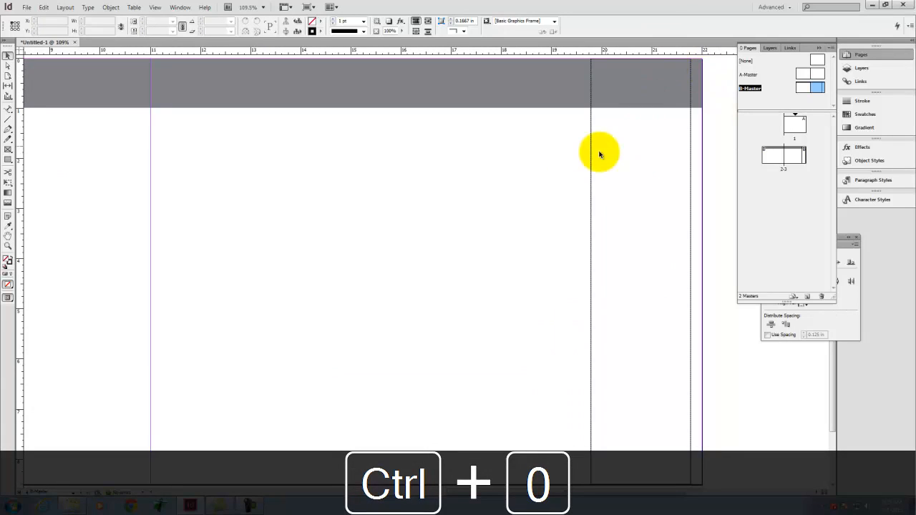
Step: Give the vertical rectangle a 30% black fill (K 30) with no stroke and deselect it
left_click(592, 150)
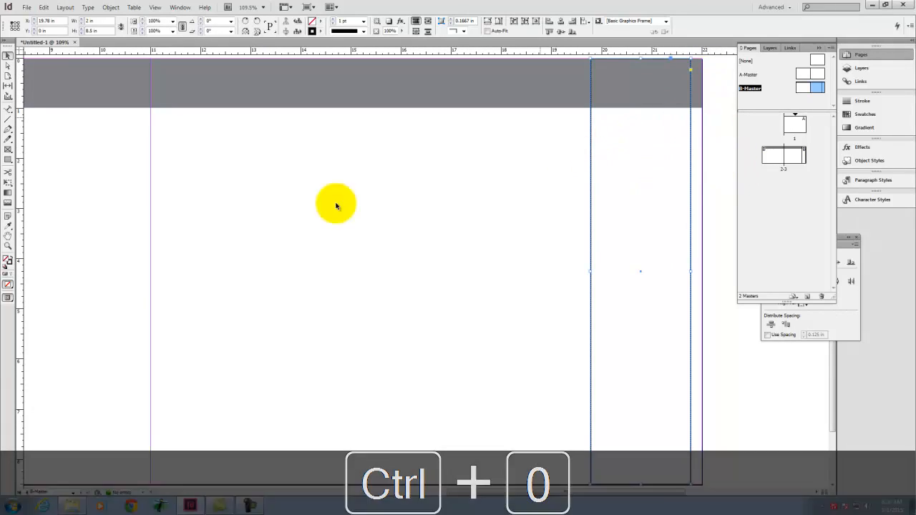
left_click(11, 257)
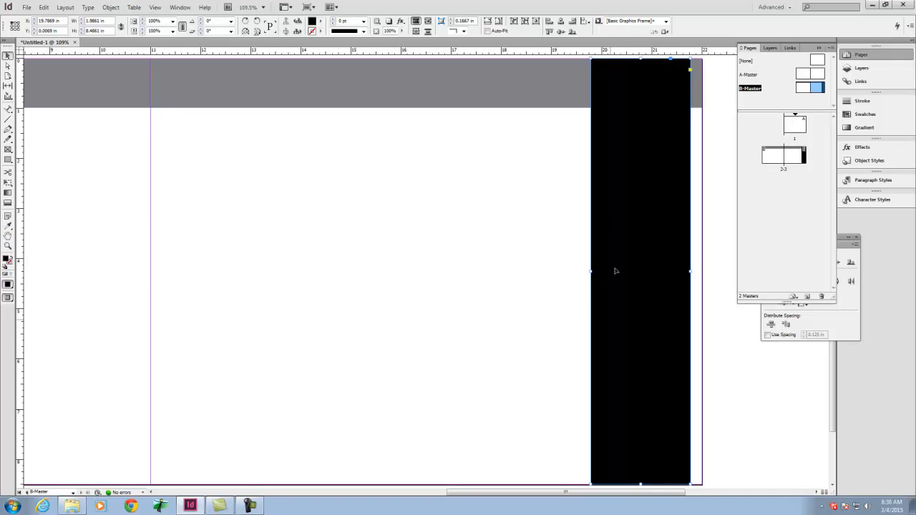
double_click(8, 258)
double_click(549, 307)
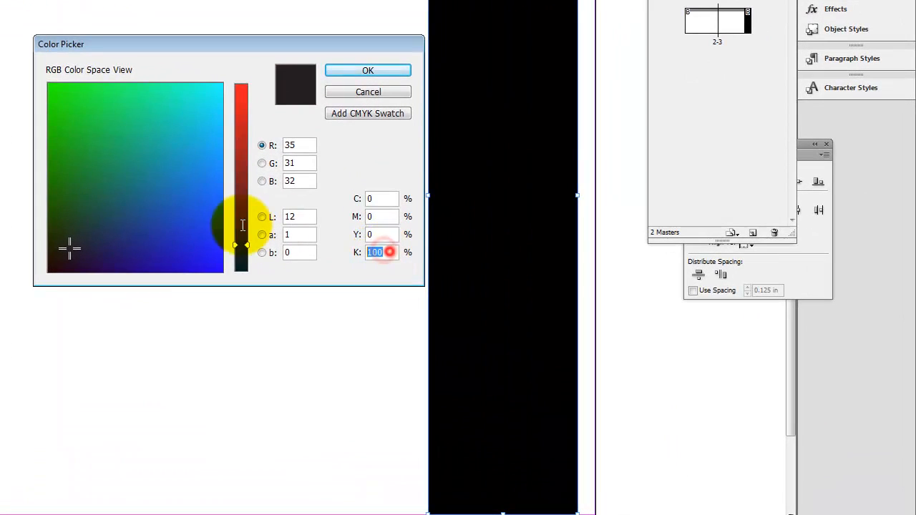
type("30")
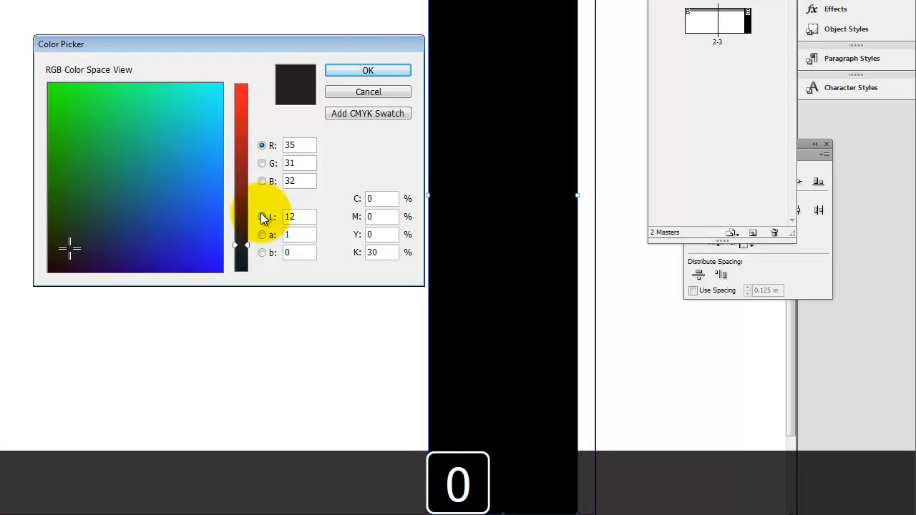
key("Tab")
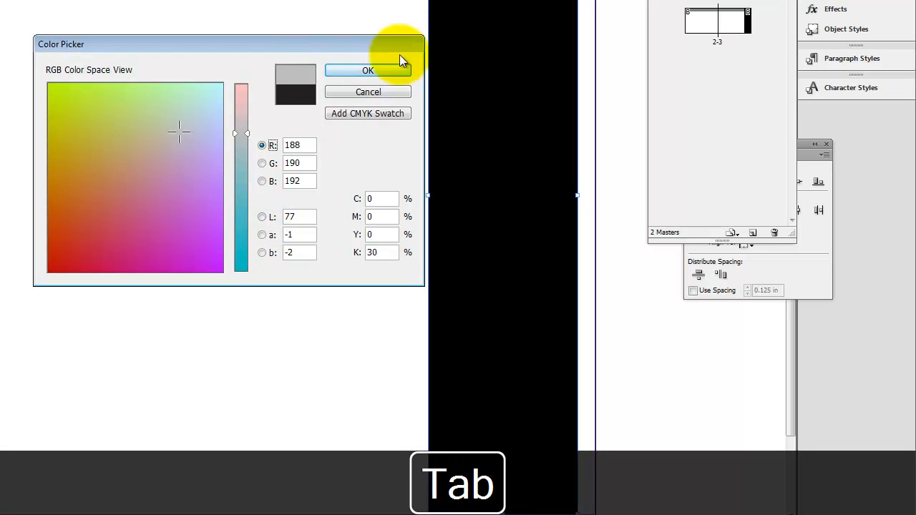
left_click(383, 71)
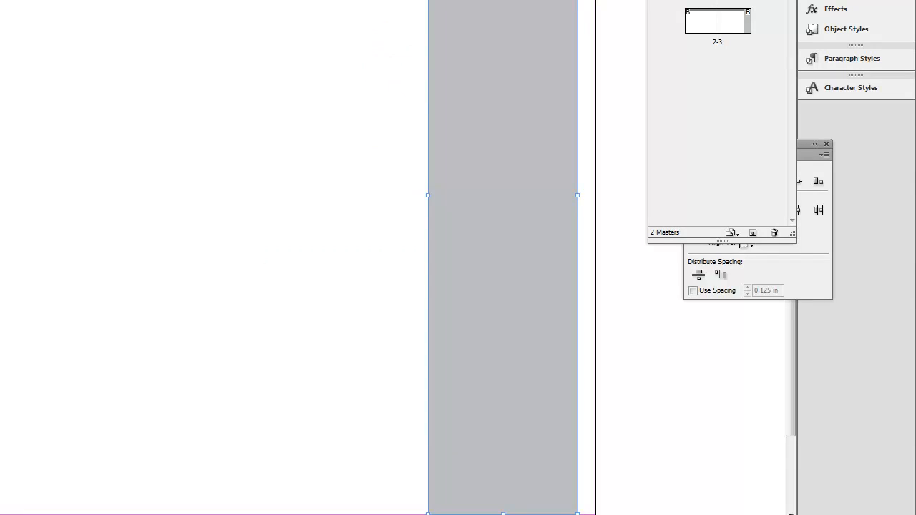
left_click(358, 5)
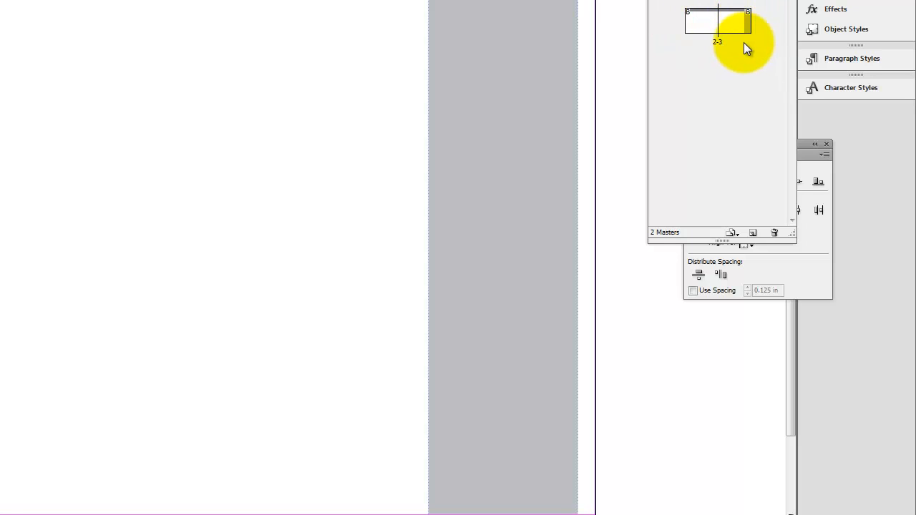
Step: Select the light gray vertical bar on B-Master's second page, shift it very slightly and deselect it
left_click(491, 45)
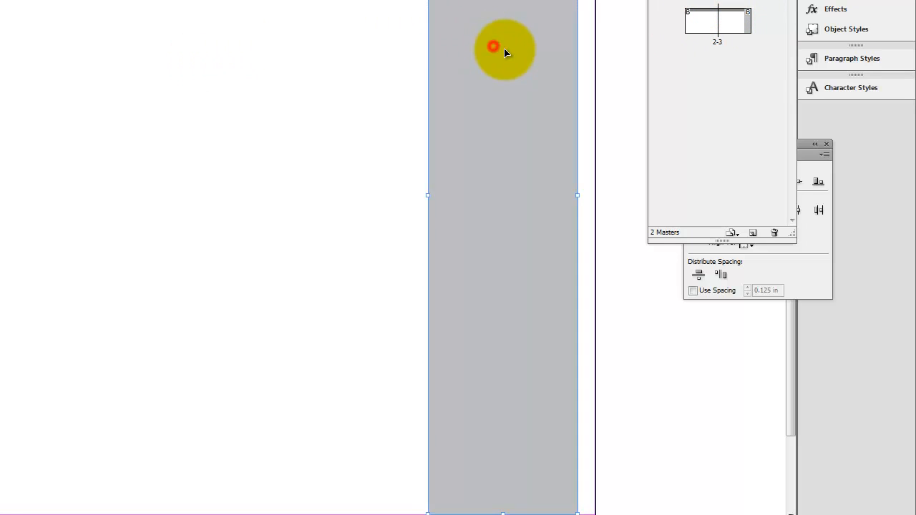
left_click_drag(512, 85, 510, 76)
mouse_move(519, 66)
left_mouse_down()
mouse_move(520, 79)
mouse_move(520, 65)
left_mouse_up()
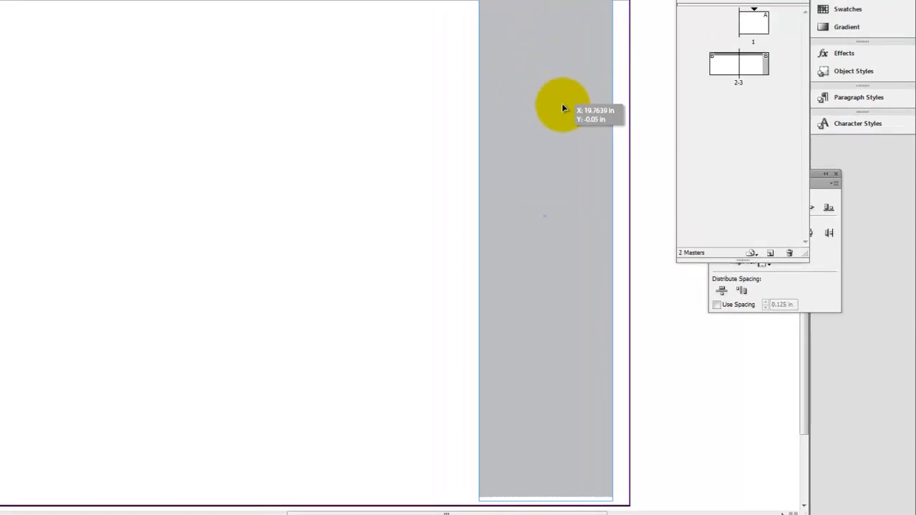
left_click_drag(562, 105, 564, 110)
left_click(642, 96)
left_click(711, 181)
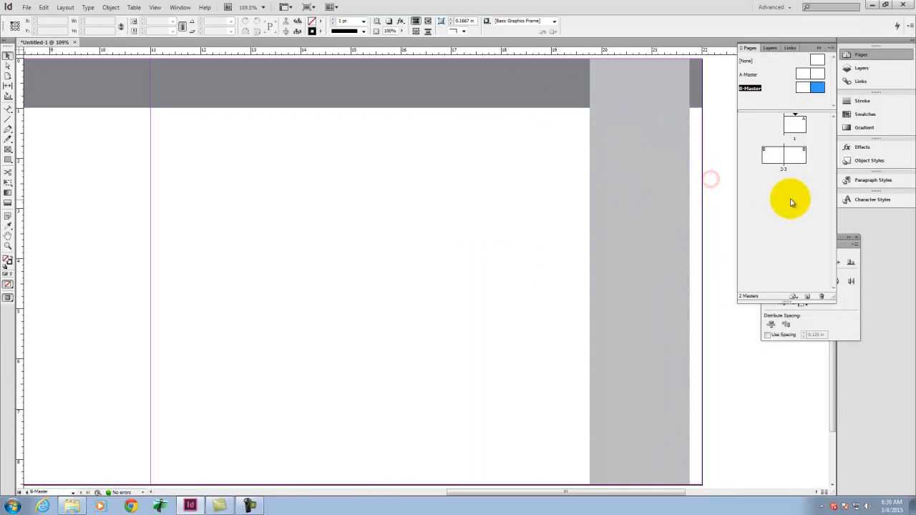
Step: Set the opacity of the light gray vertical bar on B-Master's second page to 50% and deselect it
left_click(791, 154)
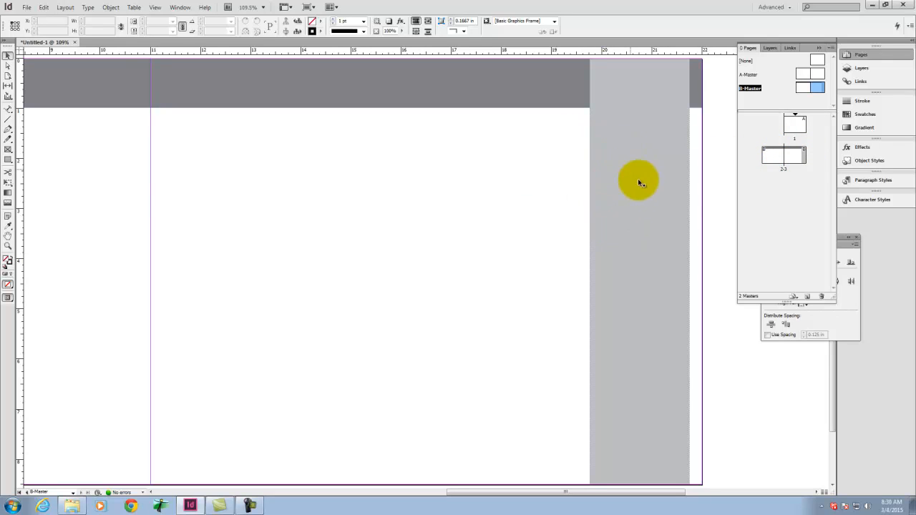
left_click(646, 159)
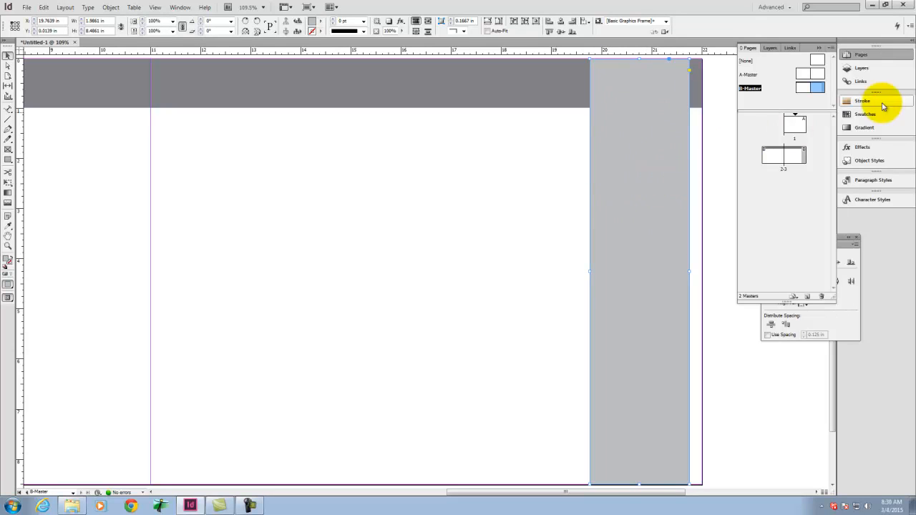
left_click(866, 147)
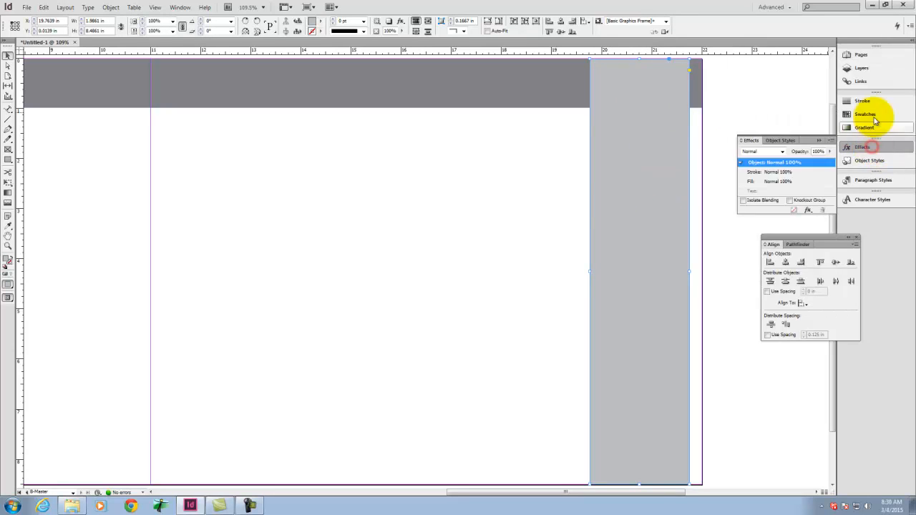
left_click(829, 151)
left_click(818, 151)
type("50")
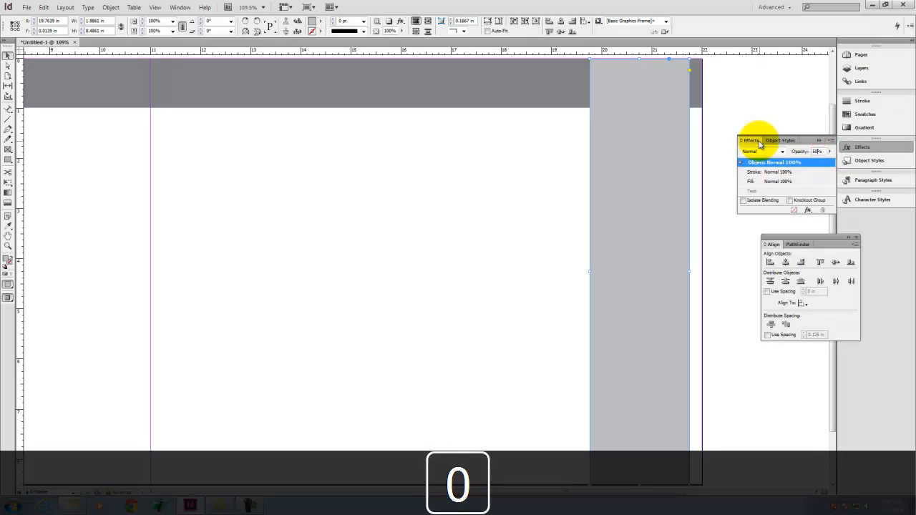
key("Tab")
left_click(742, 78)
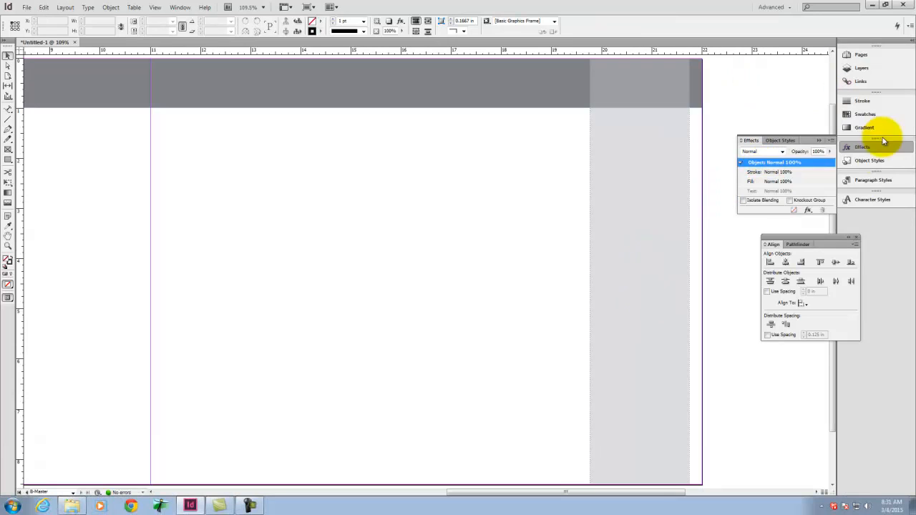
Step: Go to page 3 and try to select the gray master bars on it
left_click(859, 55)
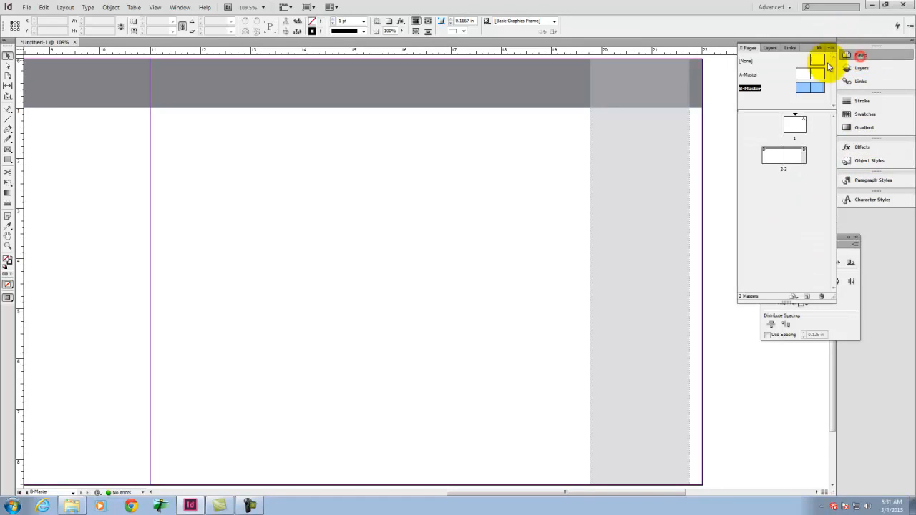
left_click(793, 156)
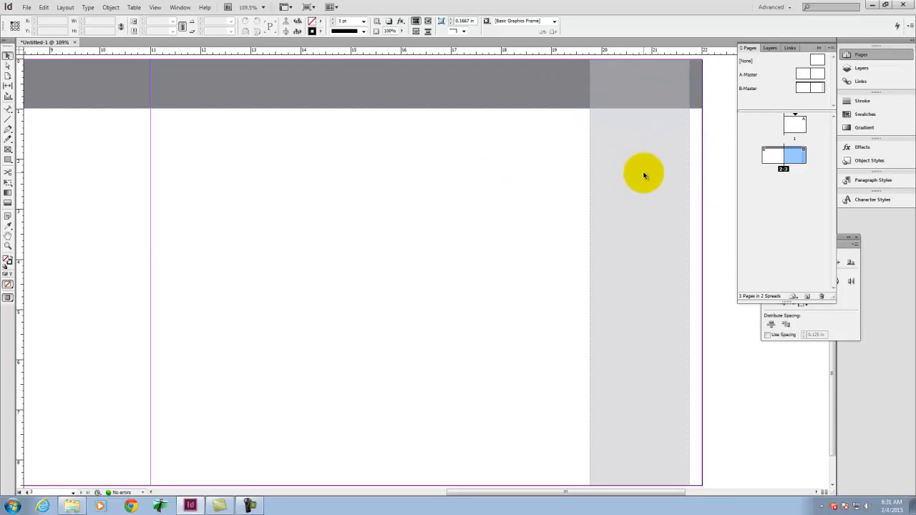
left_click_drag(716, 86, 516, 212)
left_click_drag(668, 88, 545, 164)
left_click_drag(546, 109, 366, 285)
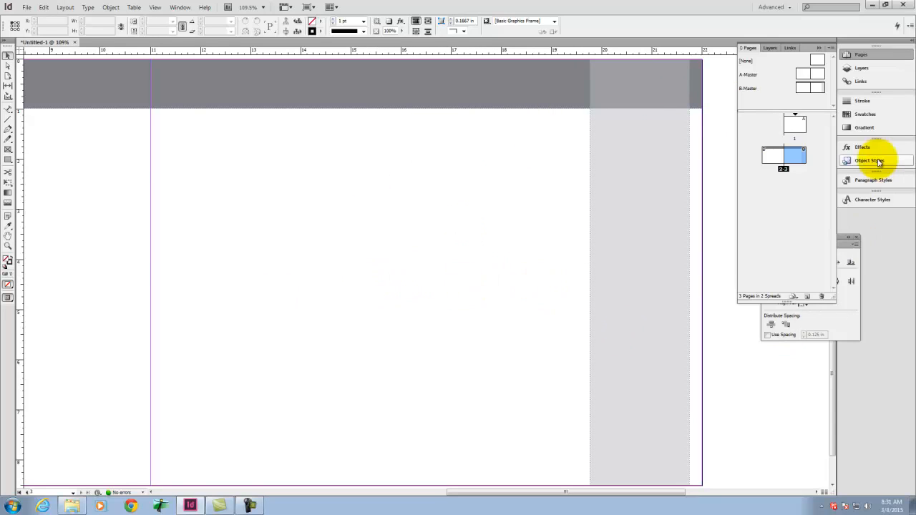
Step: Add pages 4 and 5 based on B-Master after the 2-3 spread
left_click(808, 296)
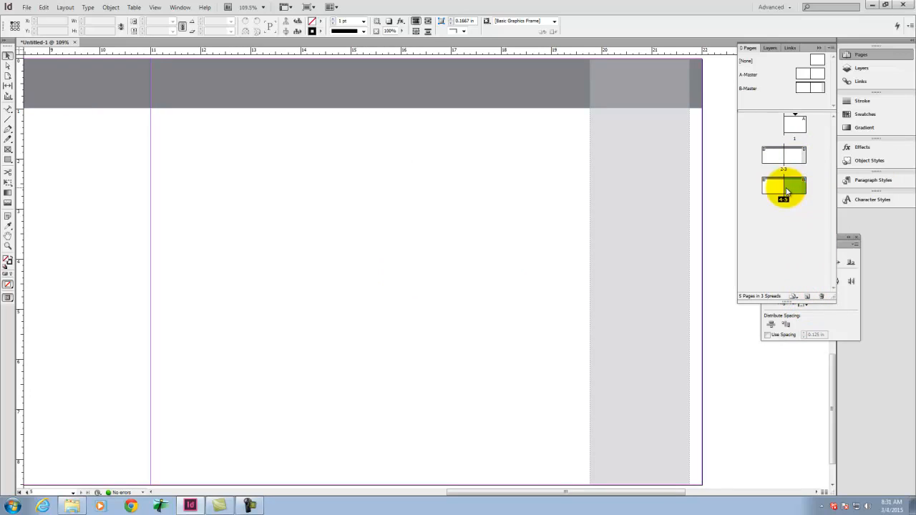
left_click(796, 155)
left_click(801, 190)
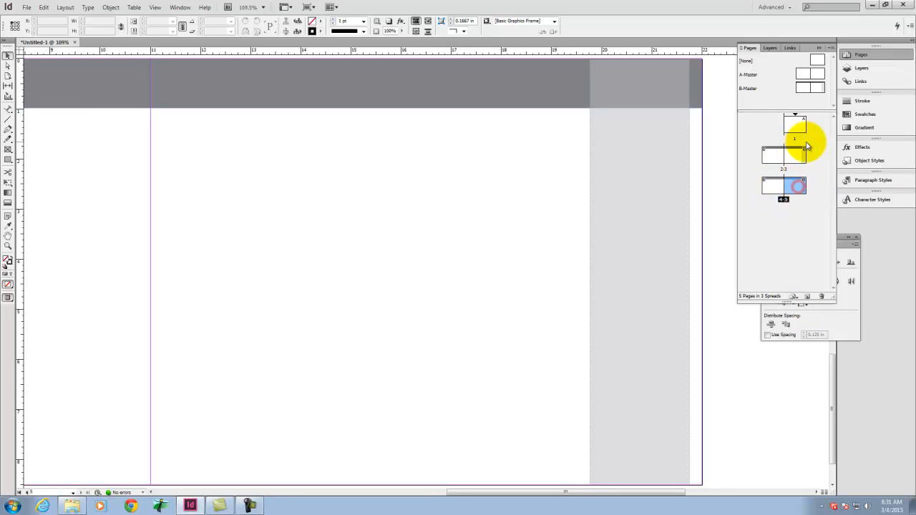
Step: Shorten the light gray bar on B-Master to about 7.18 in high and check pages 3 and 5
double_click(818, 88)
left_click(632, 317)
left_click_drag(640, 485, 647, 420)
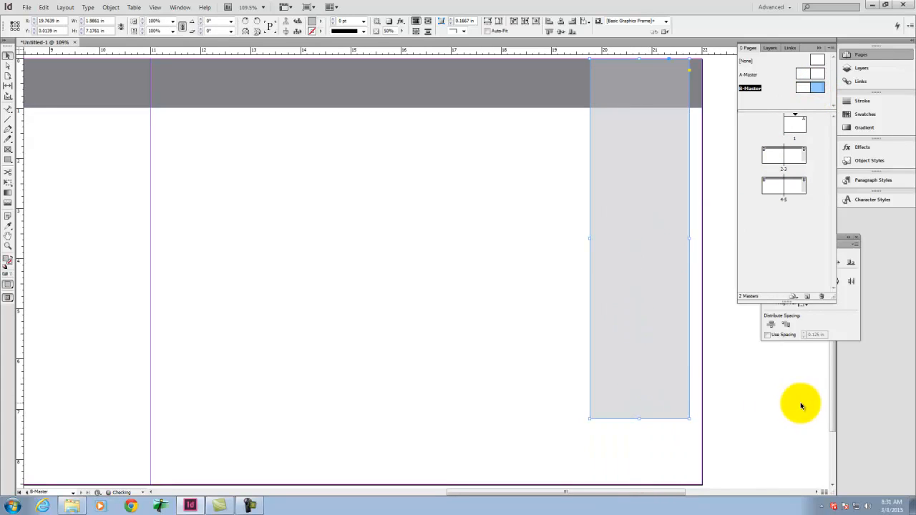
left_click(811, 174)
left_click(796, 156)
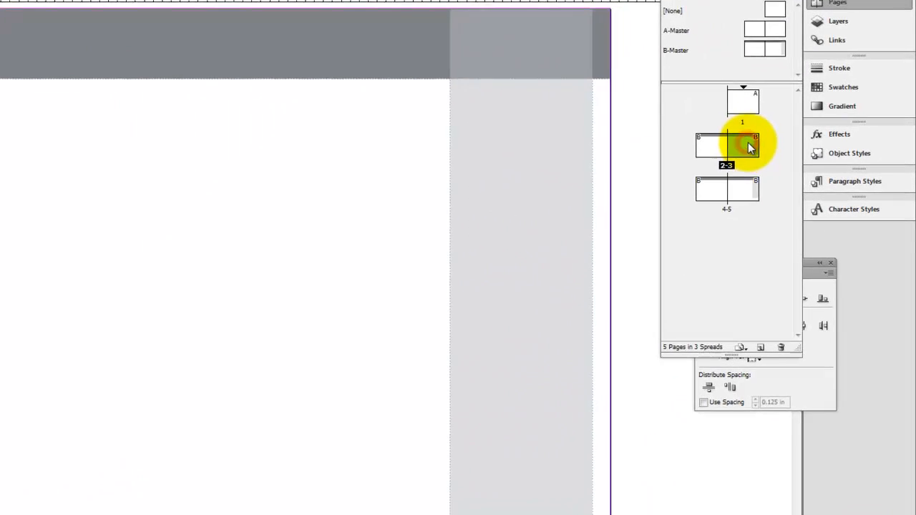
left_click(795, 183)
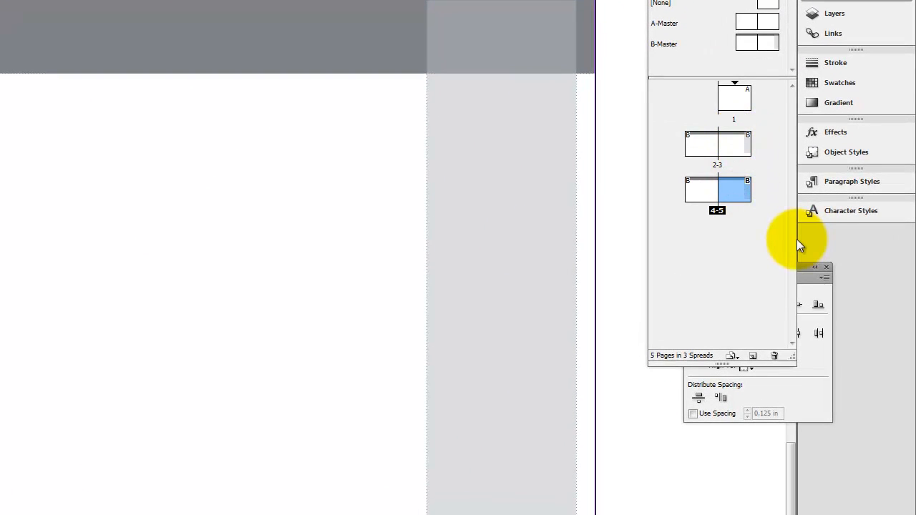
Step: Extend B-Master's light gray bar back to the page's lower edge and deselect it
left_click(766, 45)
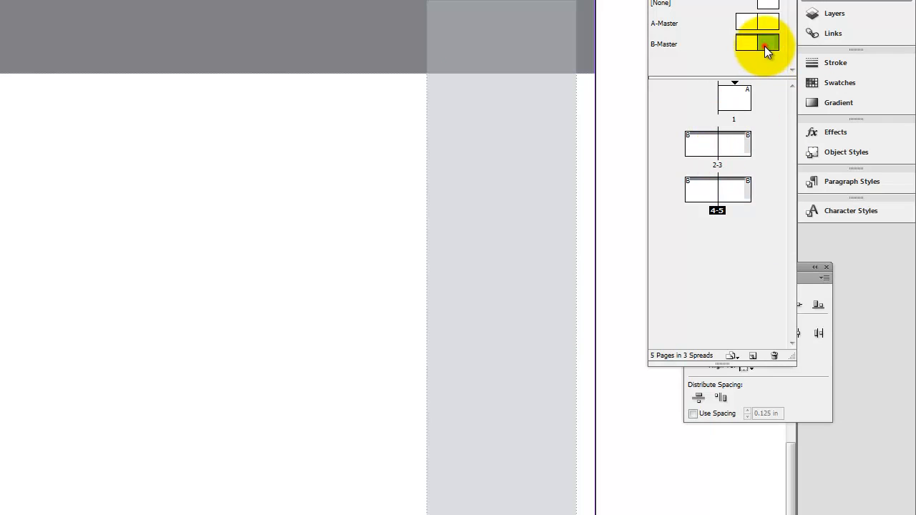
left_click(511, 505)
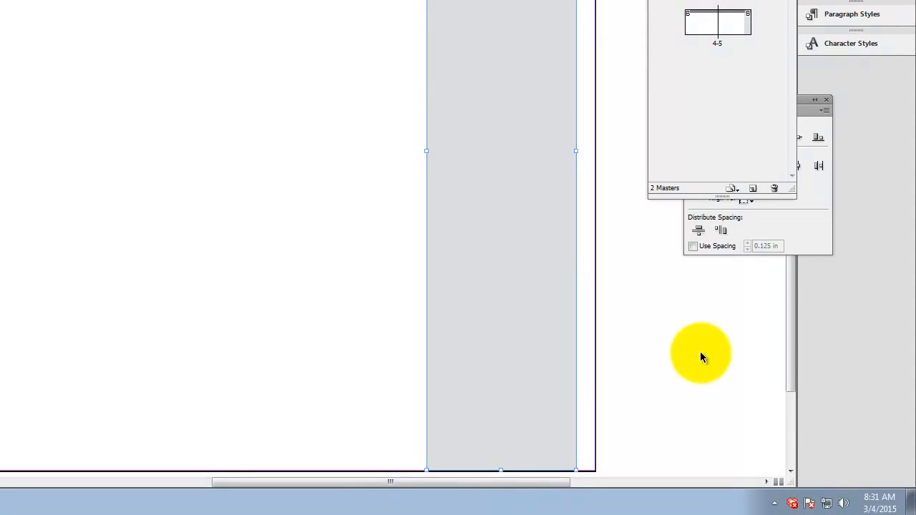
left_click(701, 351)
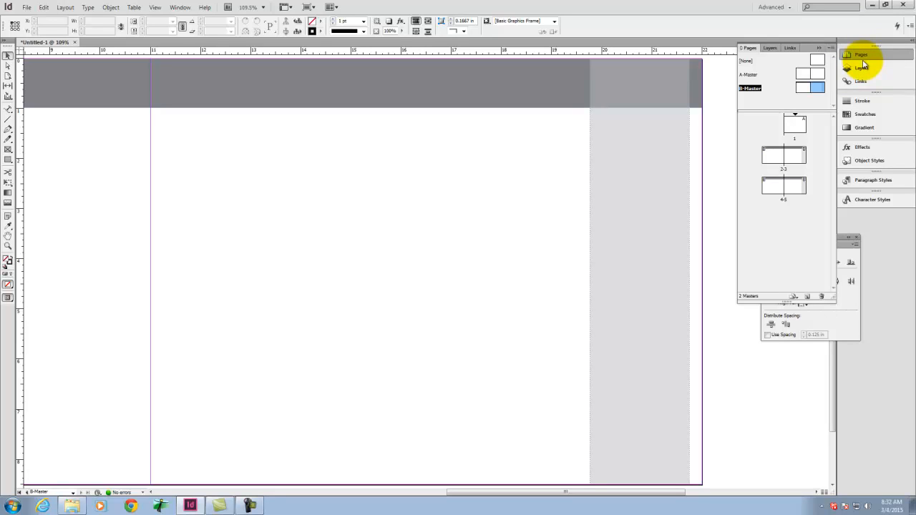
Step: Create a new layer and name it Master
left_click(773, 48)
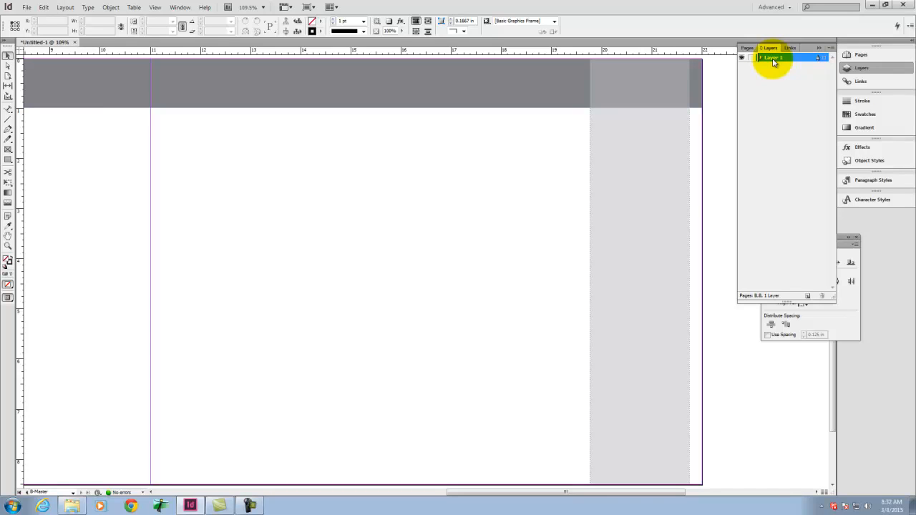
left_click(808, 296)
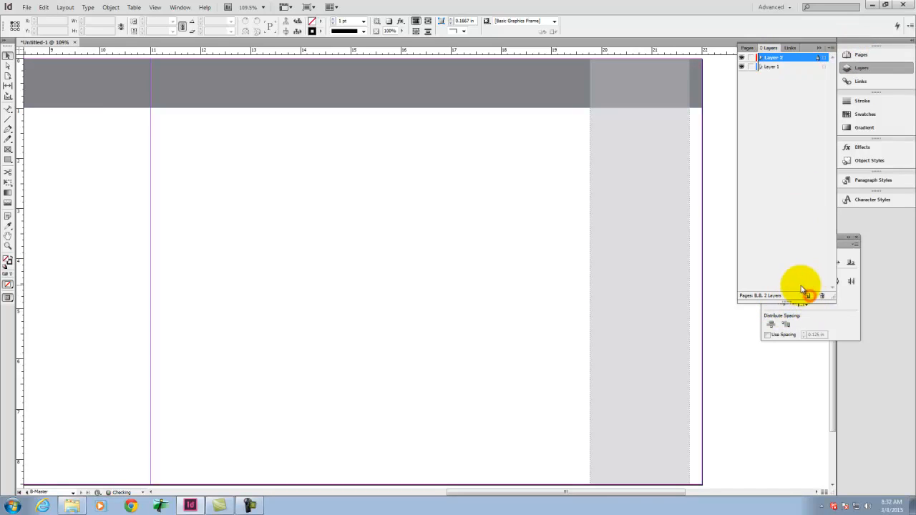
double_click(775, 58)
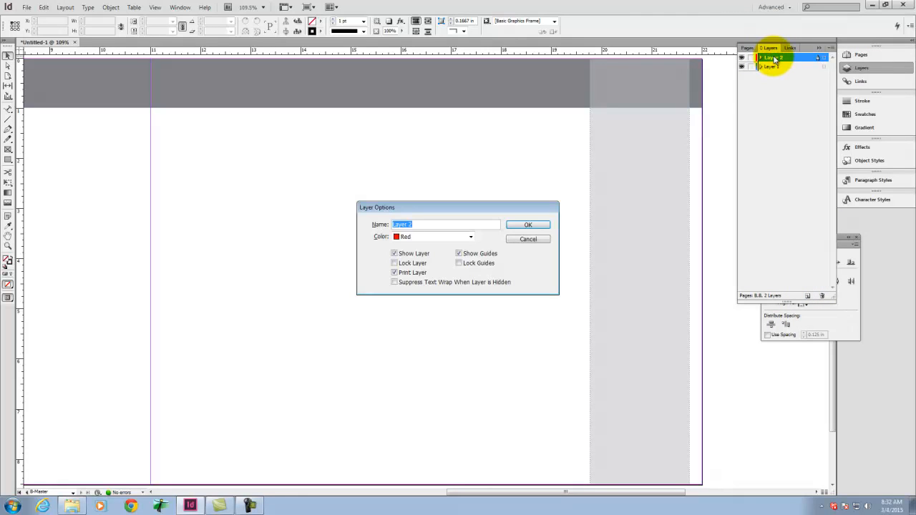
type("Master")
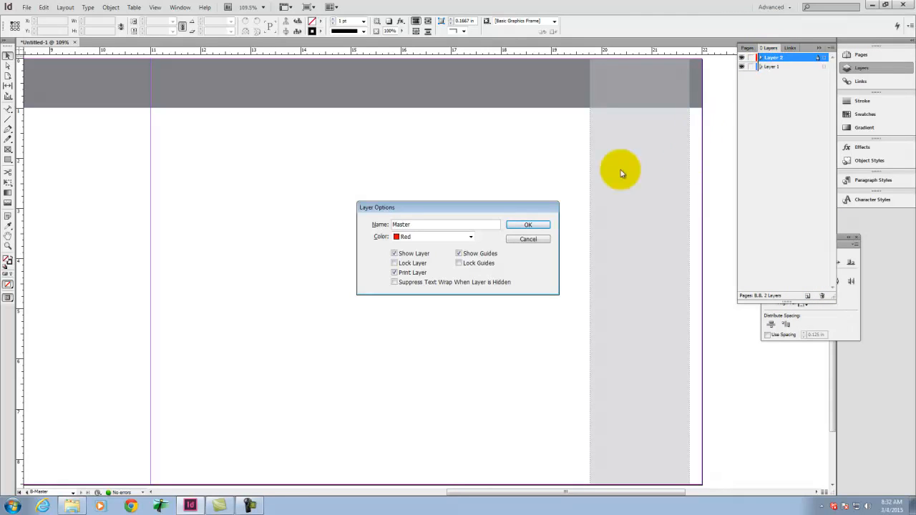
left_click(533, 225)
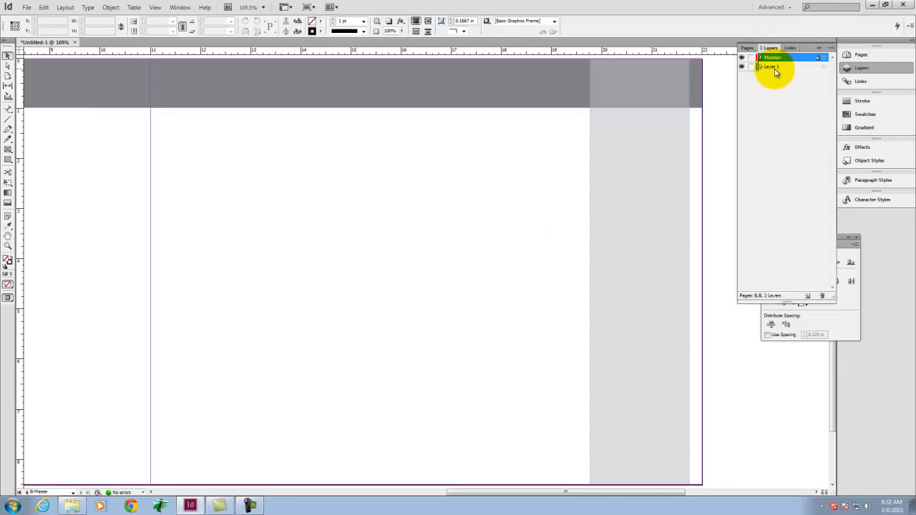
Step: Rename Layer 1 as Content and keep it as the active layer
left_click(769, 70)
double_click(765, 68)
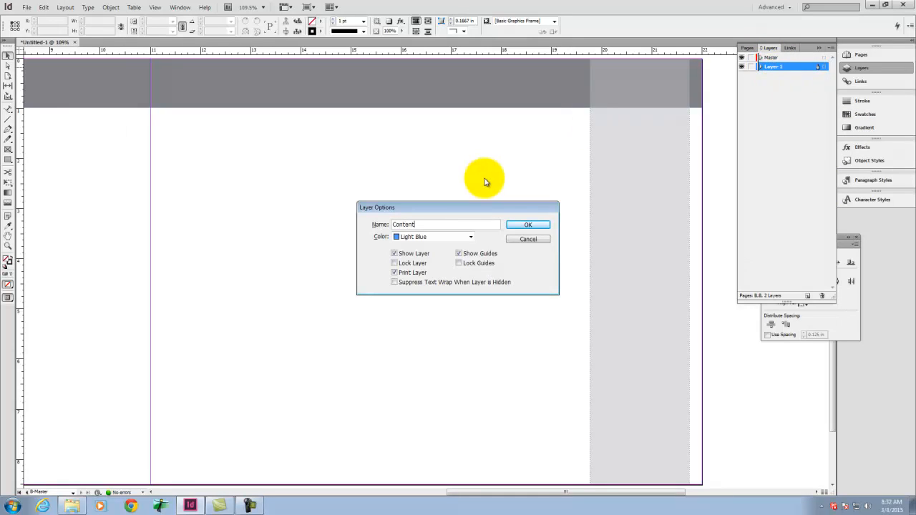
type("Content")
left_click(511, 225)
left_click(774, 59)
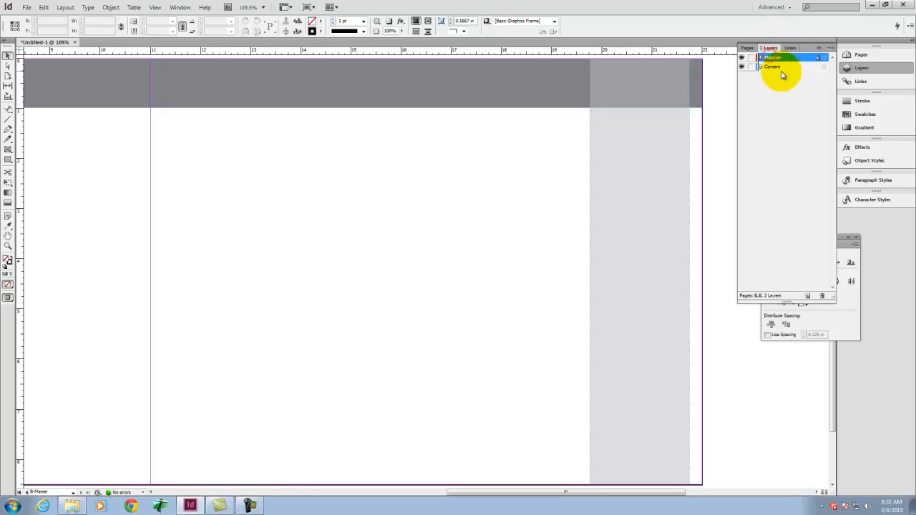
left_click(771, 69)
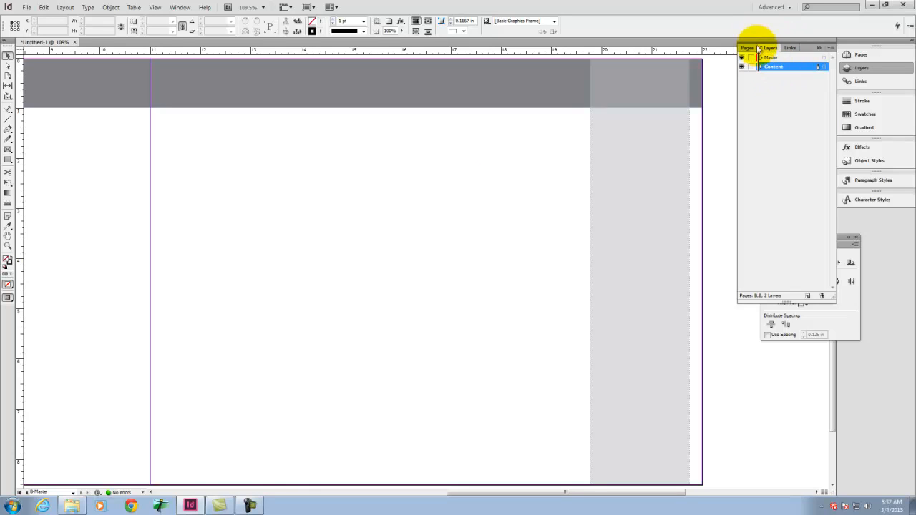
Step: Select the vertical bar and the header bars of both B-Master pages and move them to the Master layer
left_click(748, 48)
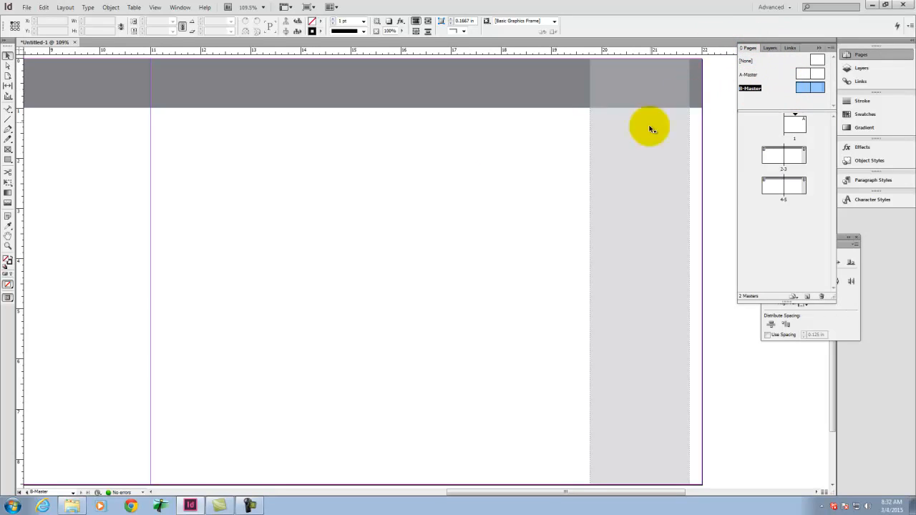
left_click(642, 153)
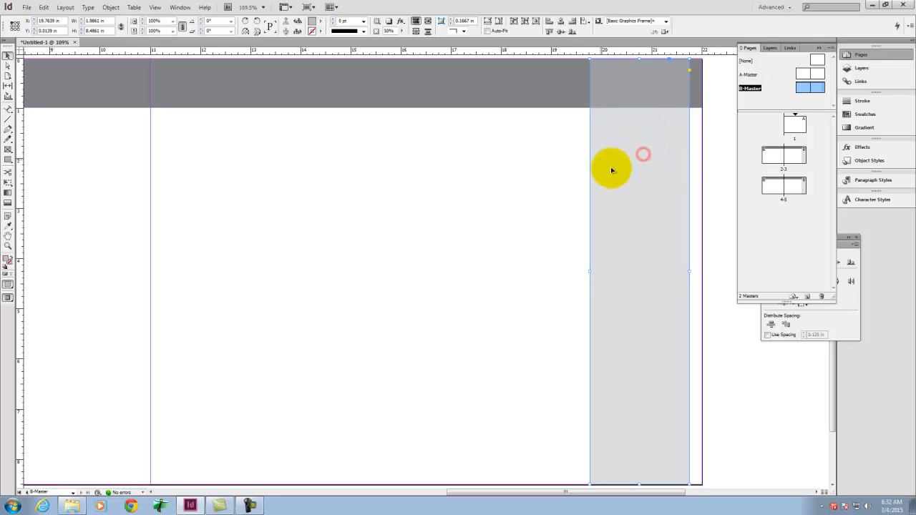
left_click(524, 85, "shift")
left_click(85, 130, "shift")
left_click(85, 71, "shift")
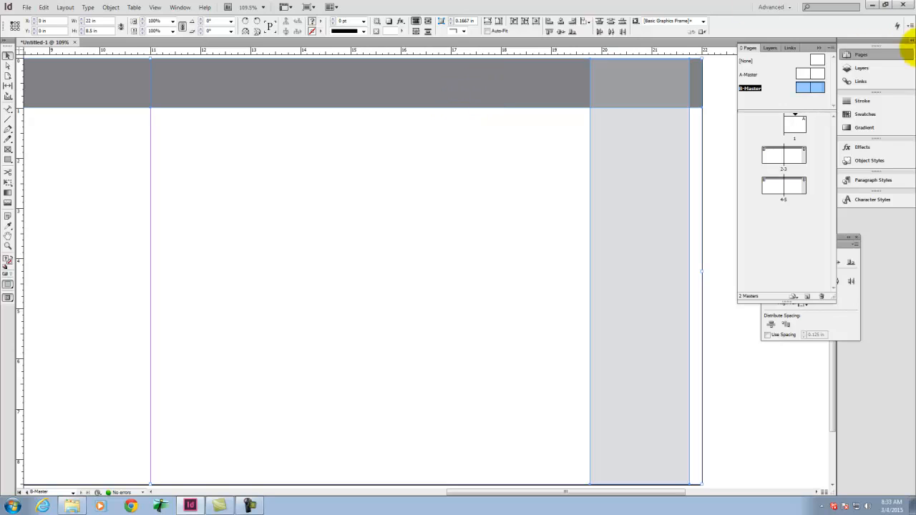
left_click(771, 49)
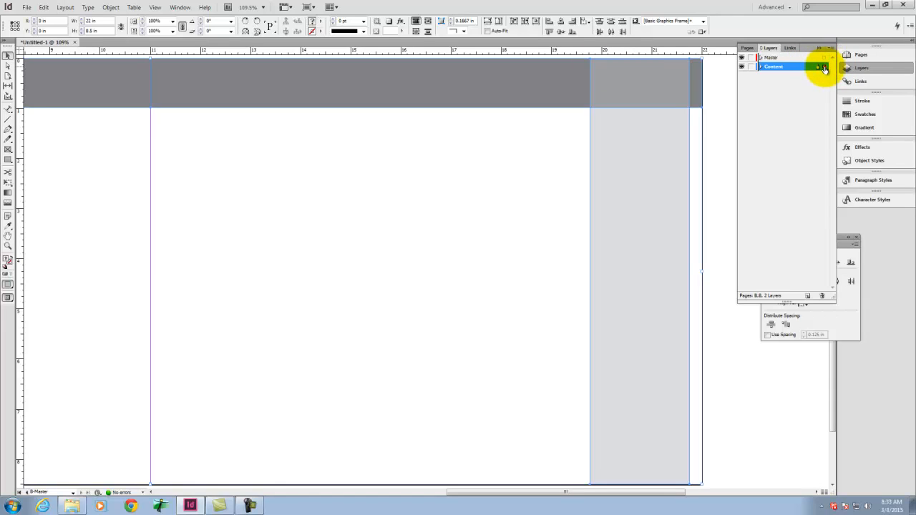
left_click_drag(824, 69, 824, 58)
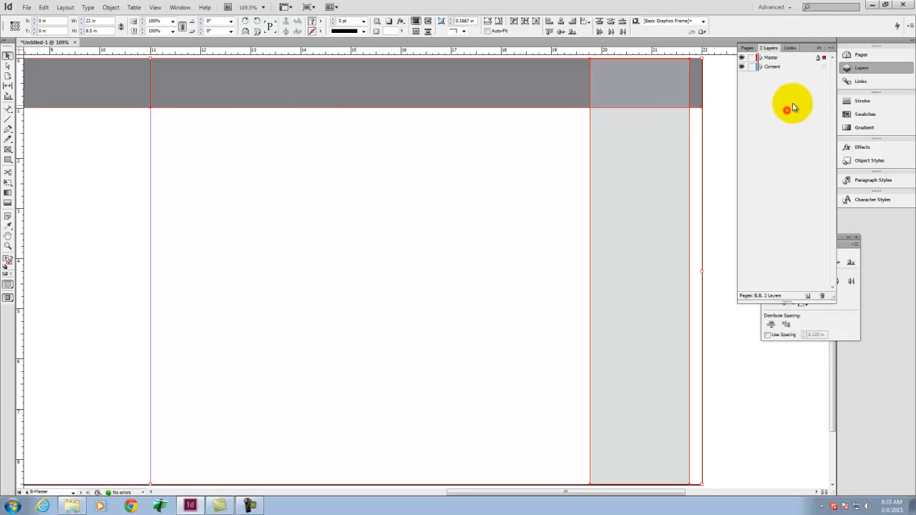
Step: On the Content layer, draw a rectangle frame 11 in wide and 7.25 in high on B-Master's second page, at X 11 in, Y 1.25 in
left_click(791, 67)
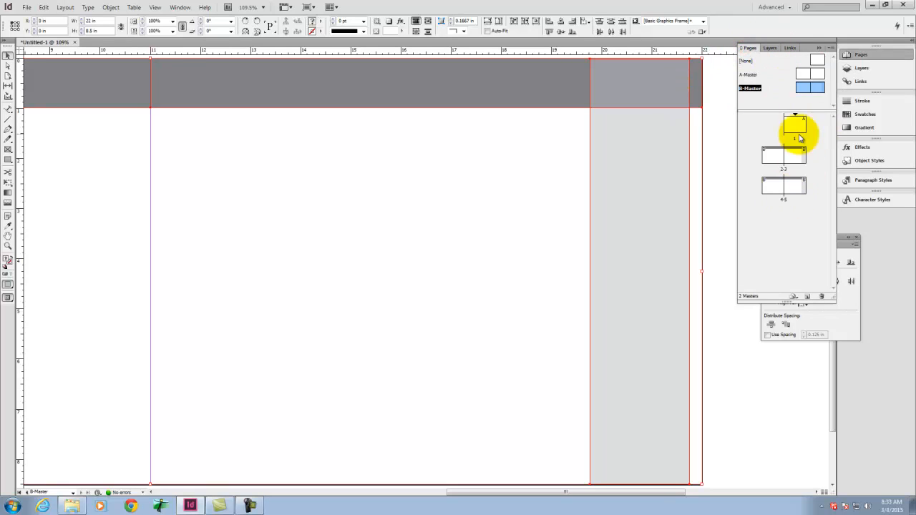
left_click(717, 173)
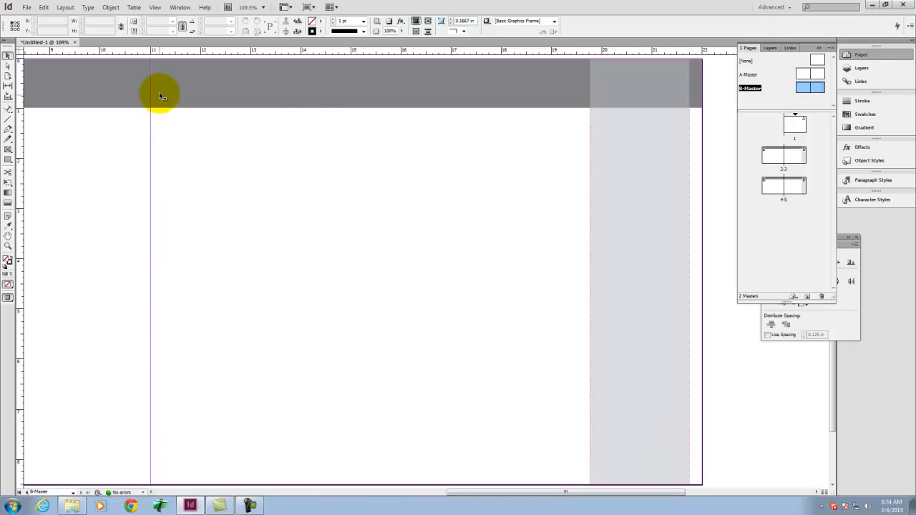
left_click(8, 150)
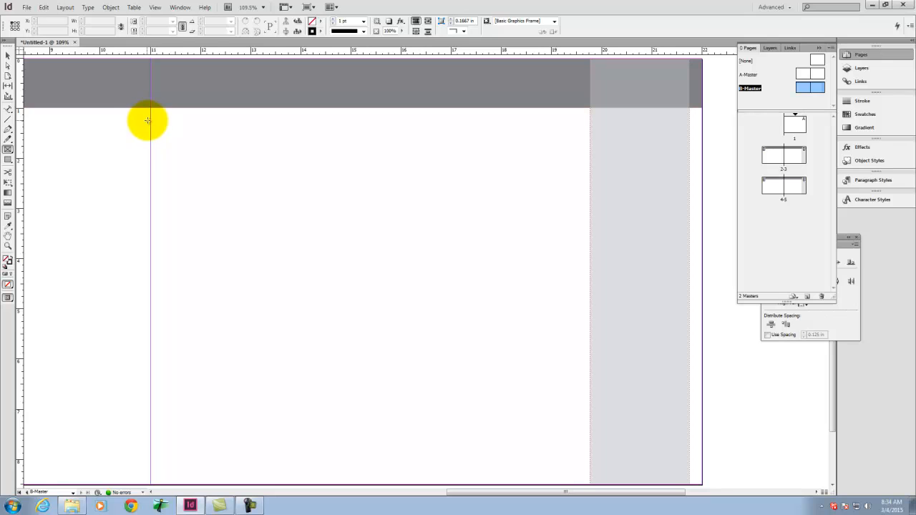
left_click_drag(150, 122, 702, 421)
Step: Draw a rectangle frame about 3.76 in high on B-Master's first page and set its width to 5.375 in
scroll(744, 344, "up", 3)
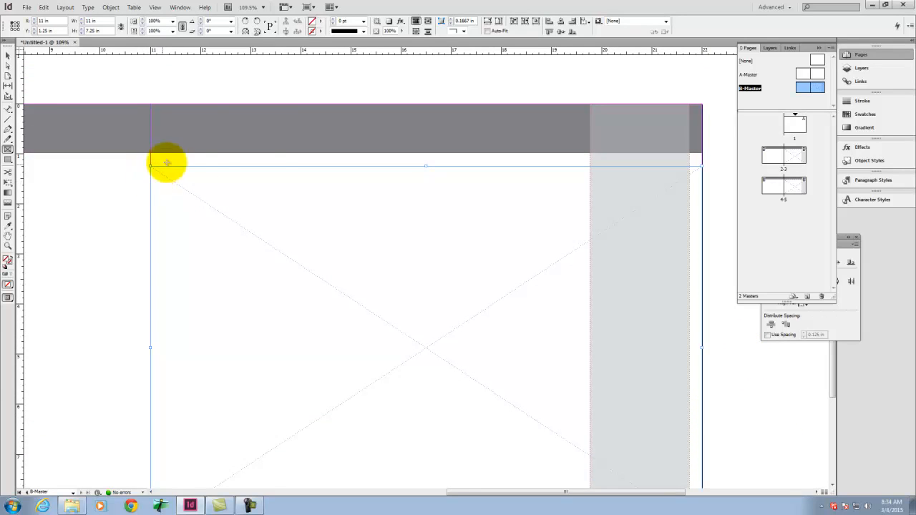
key("space")
left_click_drag(193, 238, 659, 235)
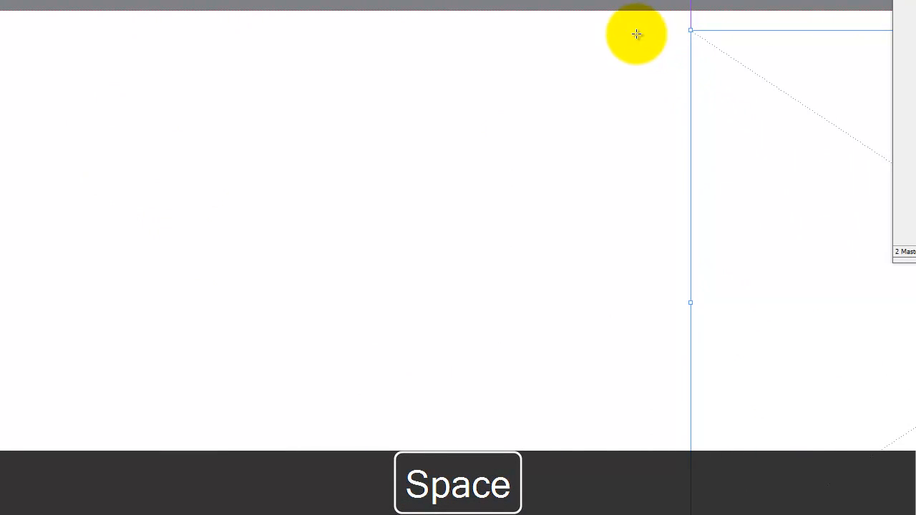
left_click_drag(289, 46, 660, 328)
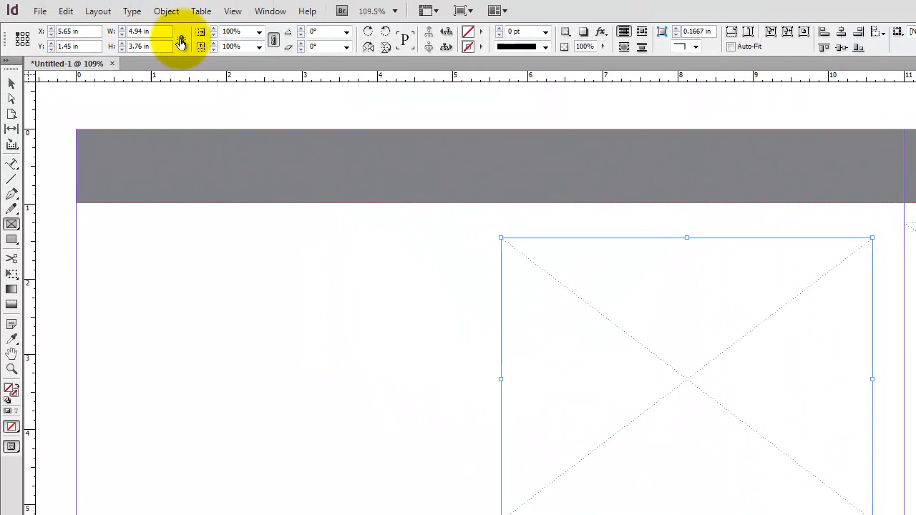
double_click(154, 33)
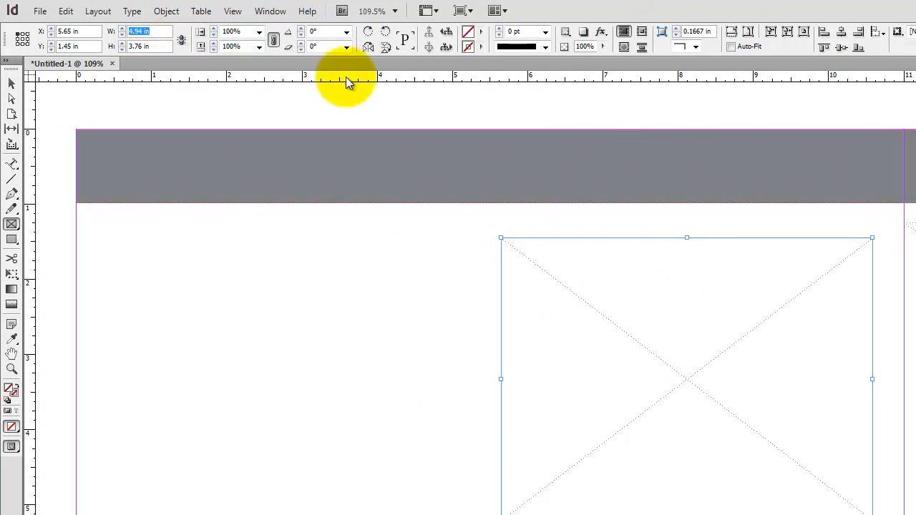
type("5.375")
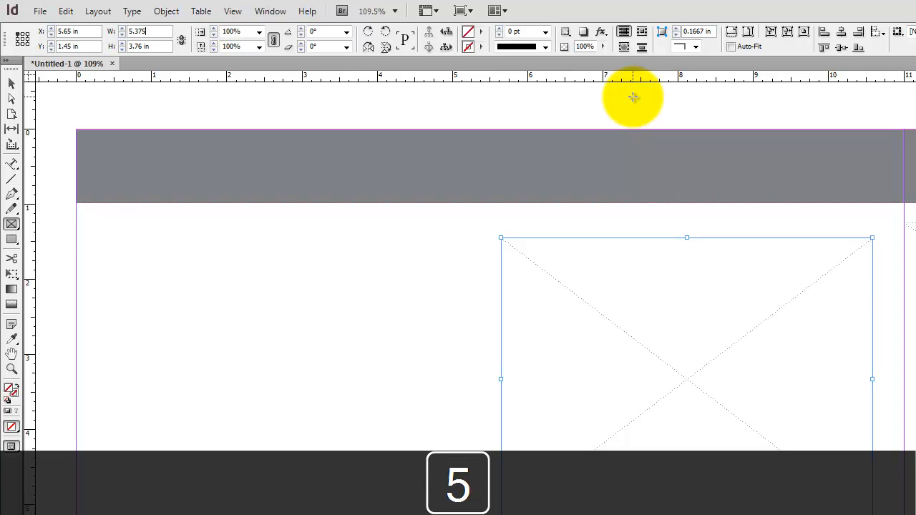
key("Tab")
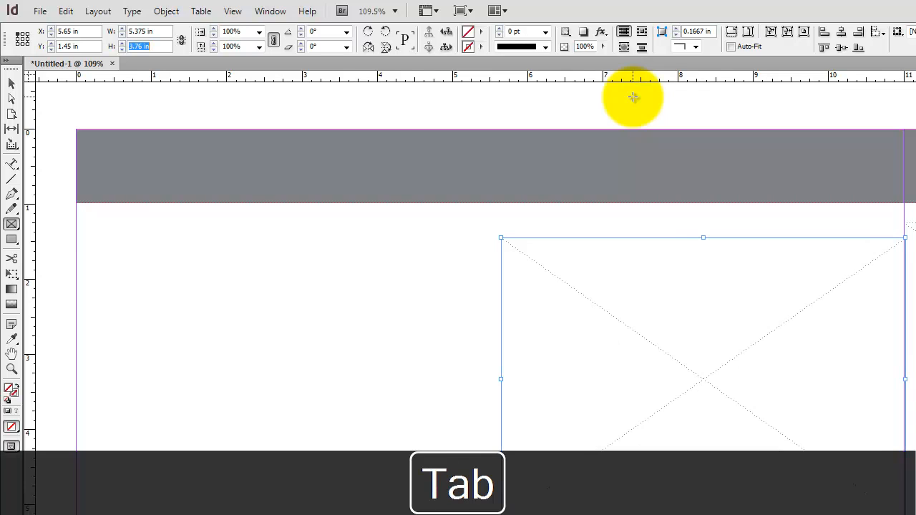
Step: Duplicate the 5.375 in wide frame and move the copy to the left of the original on B-Master's first page
left_click(11, 84)
left_click(244, 429)
left_click(655, 350)
key("ctrl+c")
key("ctrl+v")
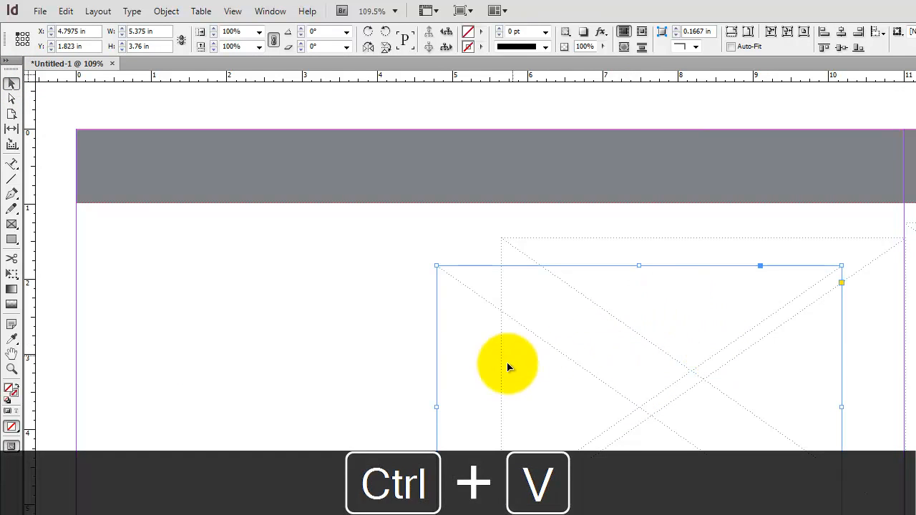
left_click_drag(522, 327, 143, 307)
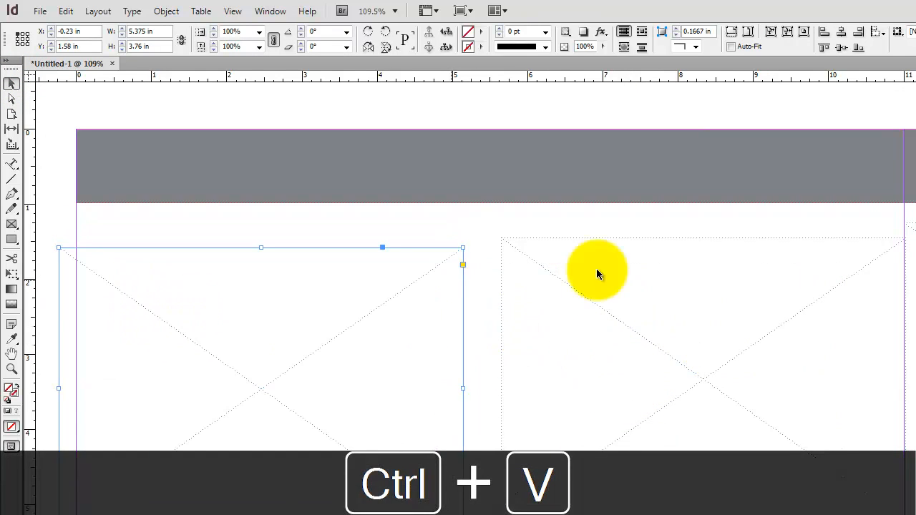
Step: Align both small frames at Y 1.25 in, with the original at X 5.625 in and the copy at X 0.125 in
left_click(571, 286)
mouse_move(571, 288)
left_mouse_down()
mouse_move(563, 267)
mouse_move(569, 273)
left_mouse_up()
left_click_drag(345, 334, 369, 309)
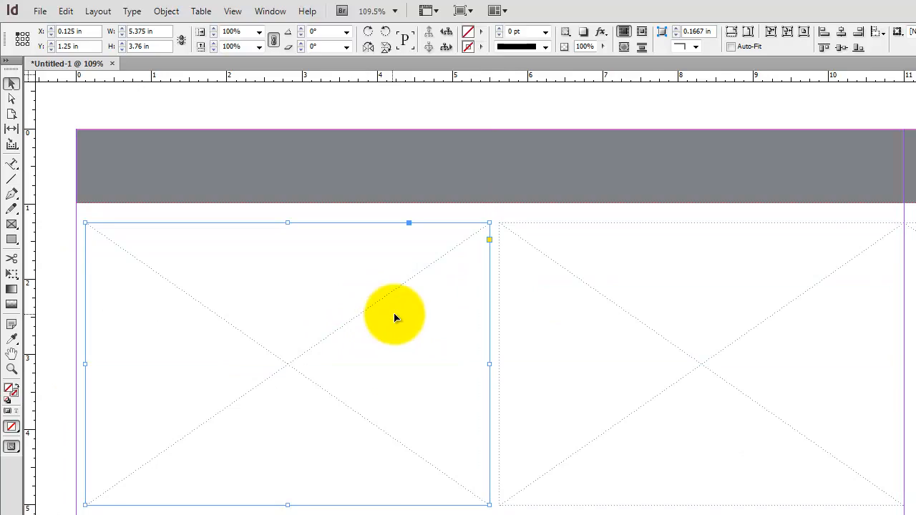
left_click(511, 385)
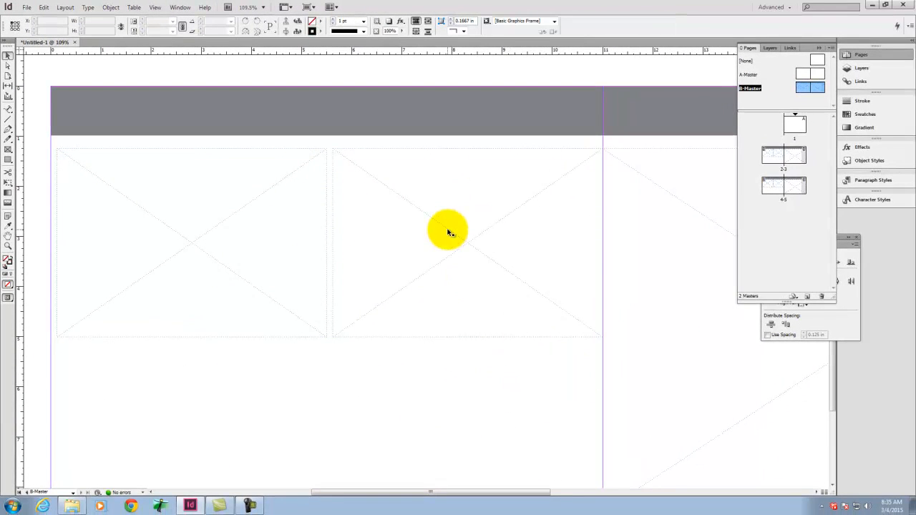
Step: Open page 2 and try to drag its placeholder frames to check whether the master items can be selected
scroll(448, 231, "down", 3)
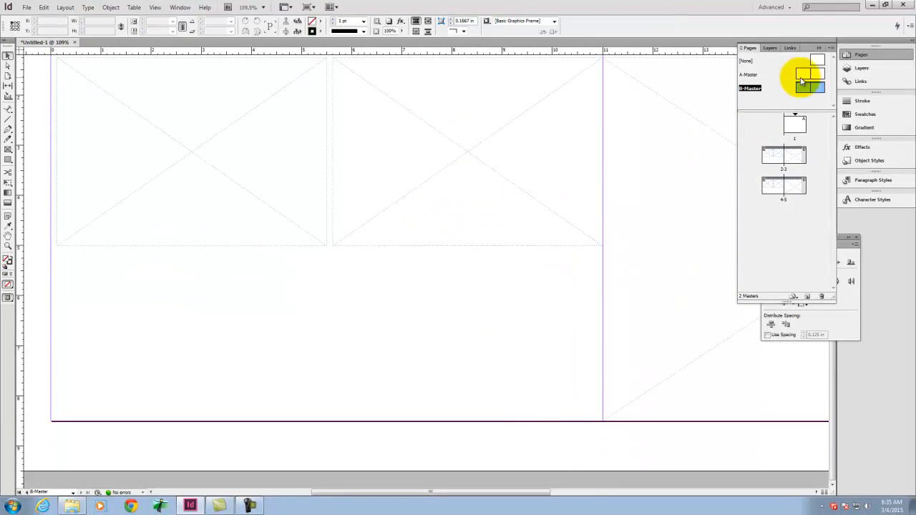
double_click(768, 154)
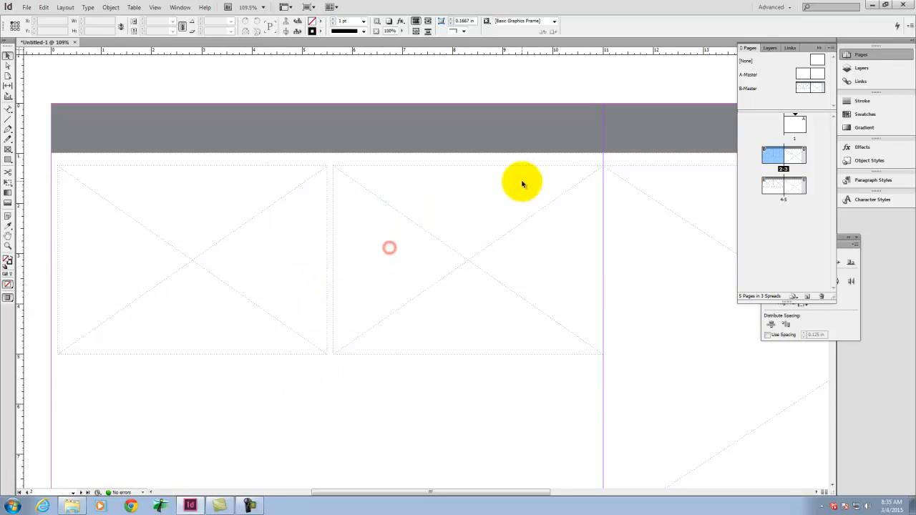
left_click_drag(417, 269, 315, 396)
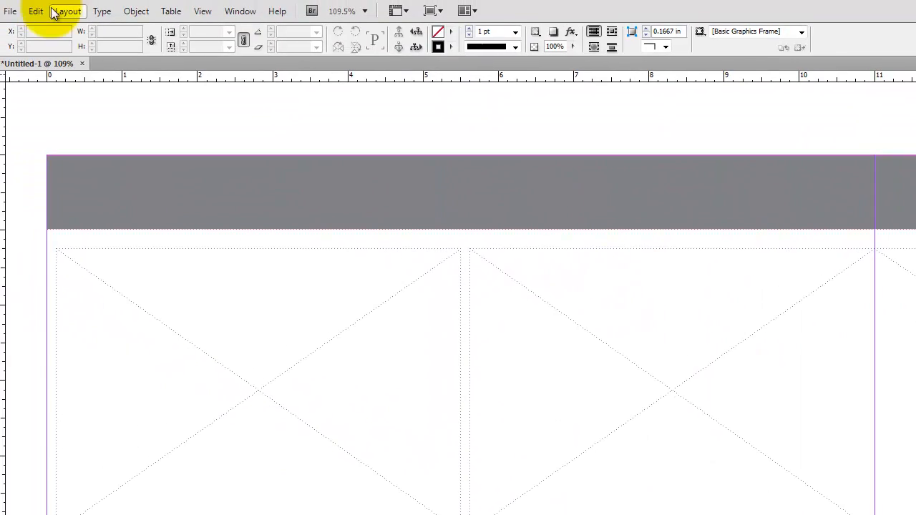
Step: Start placing an image and browse from Dropbox on the Kingfisher (E:) drive to the A135 Exercises folder Ex106
left_click(10, 11)
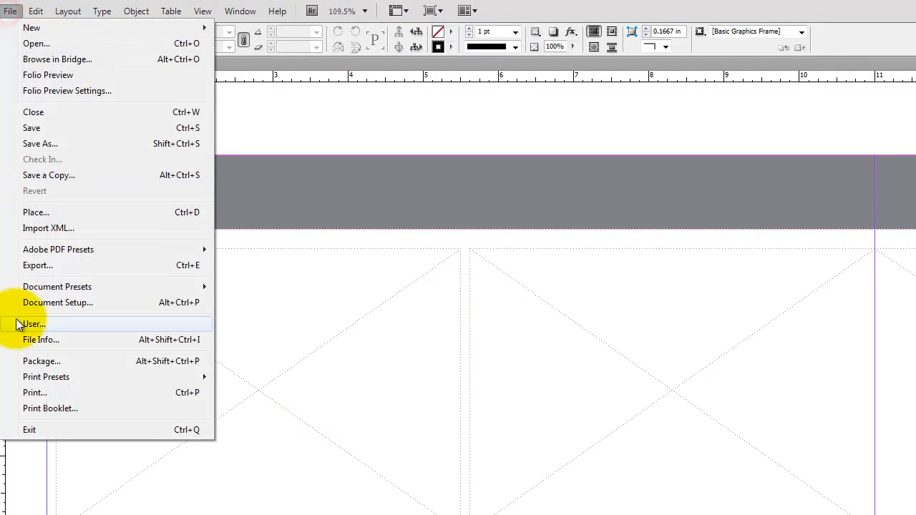
left_click(36, 212)
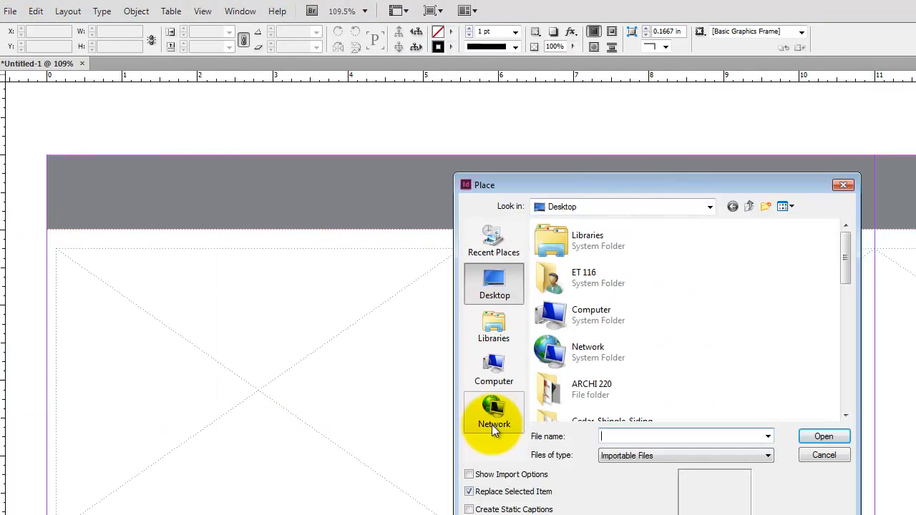
left_click(612, 216)
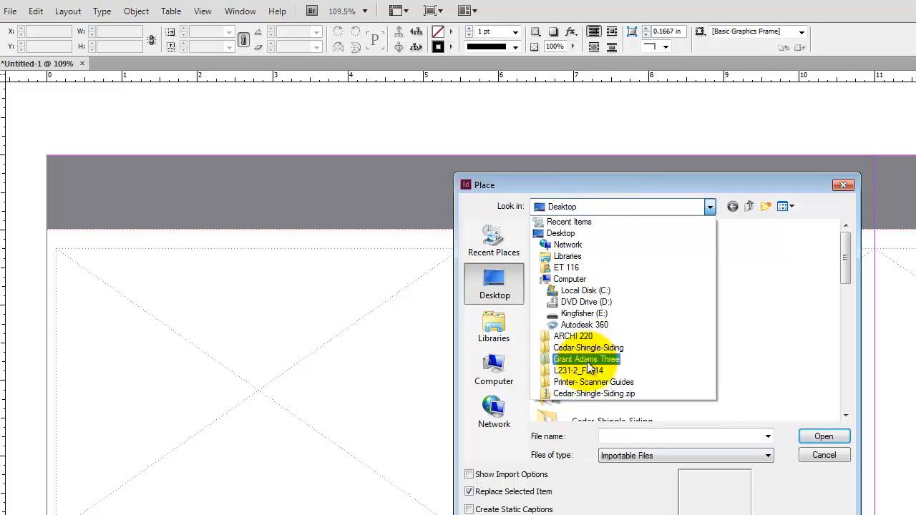
left_click(593, 315)
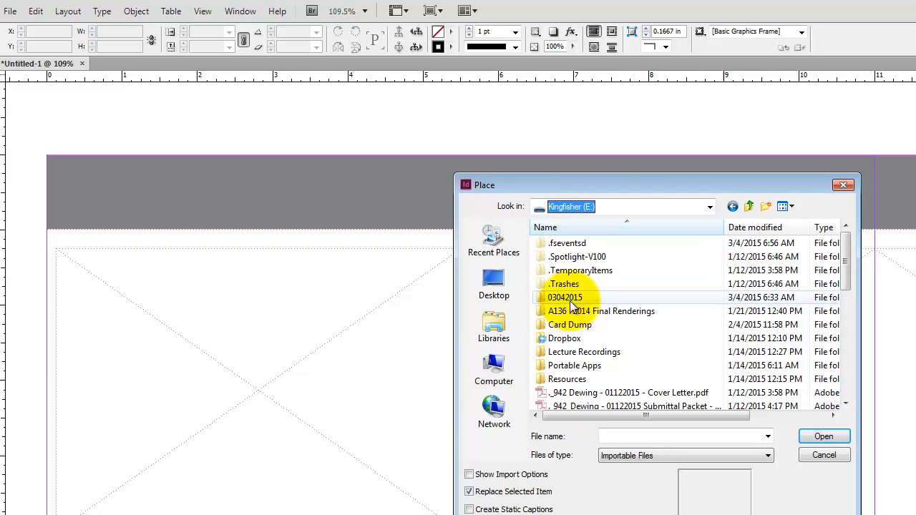
double_click(567, 338)
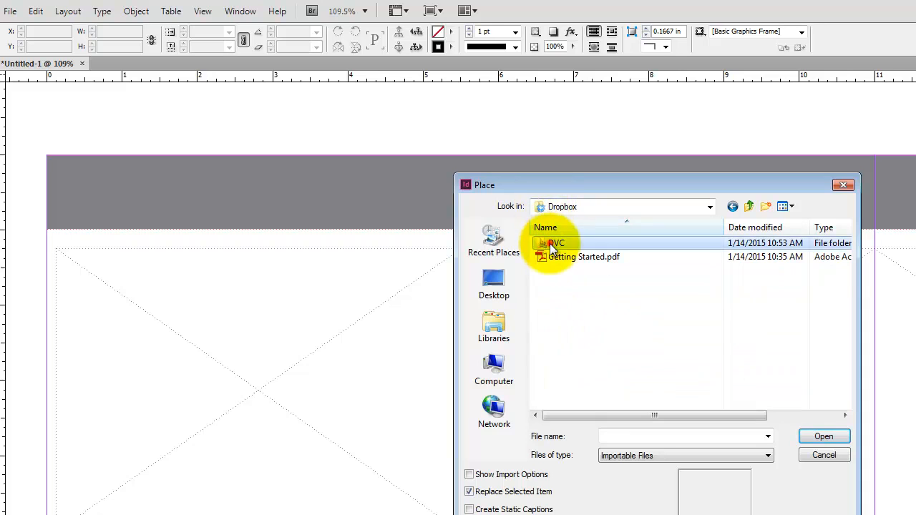
double_click(555, 243)
double_click(567, 246)
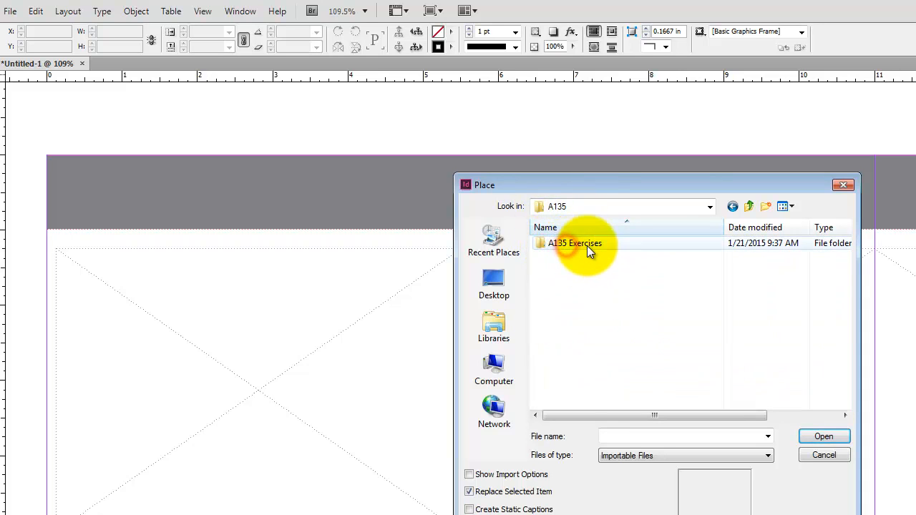
double_click(587, 244)
double_click(571, 269)
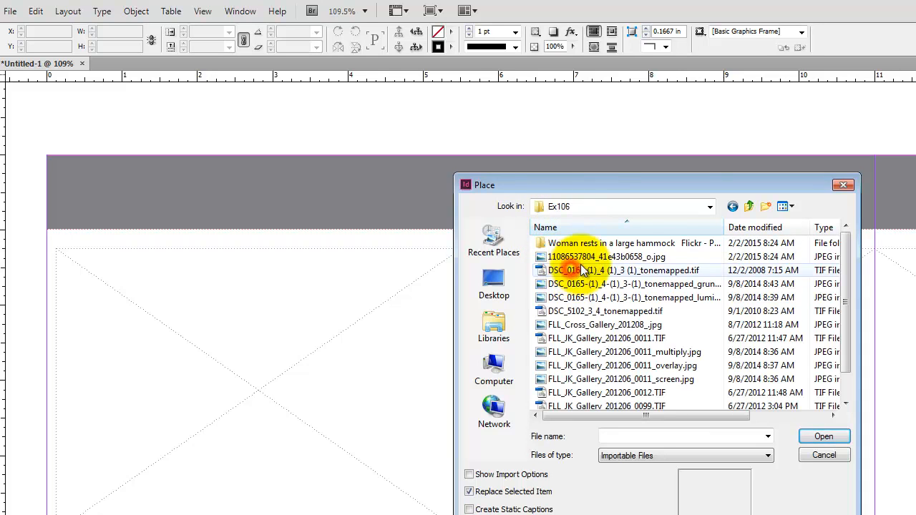
Step: Choose the JPEG grunge version of the DSC_0165 tonemapped sunset image and load it for placement
left_click(599, 271)
left_click(597, 284)
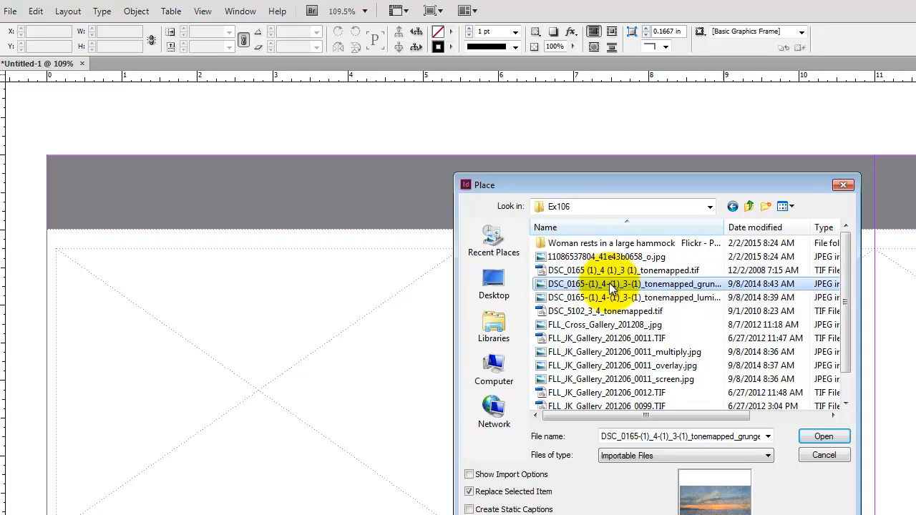
left_click(844, 432)
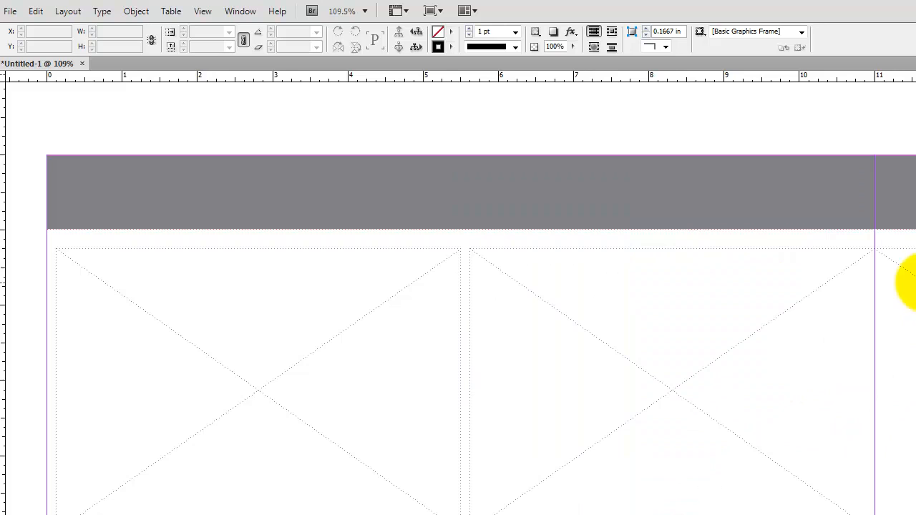
Step: Undo the image placement and place the loaded sunset picture again in the large frame on page 3
key("ctrl+0")
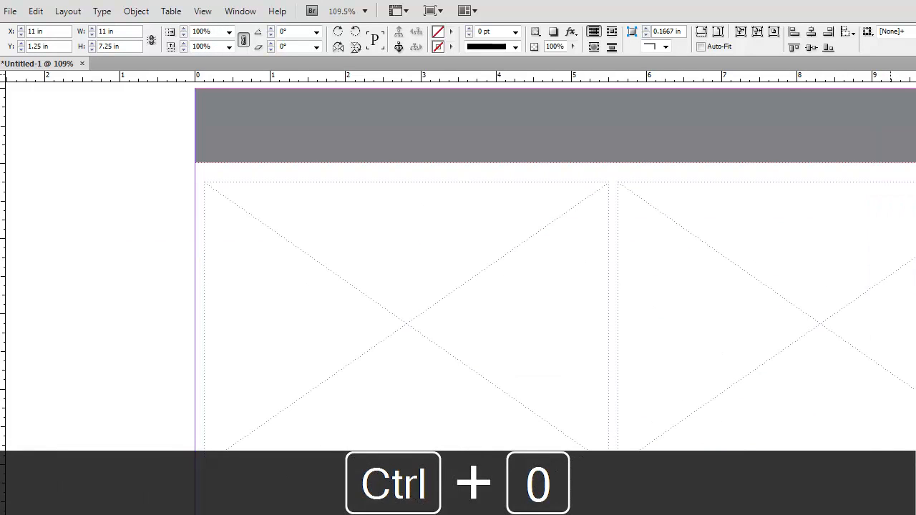
key("ctrl+minus")
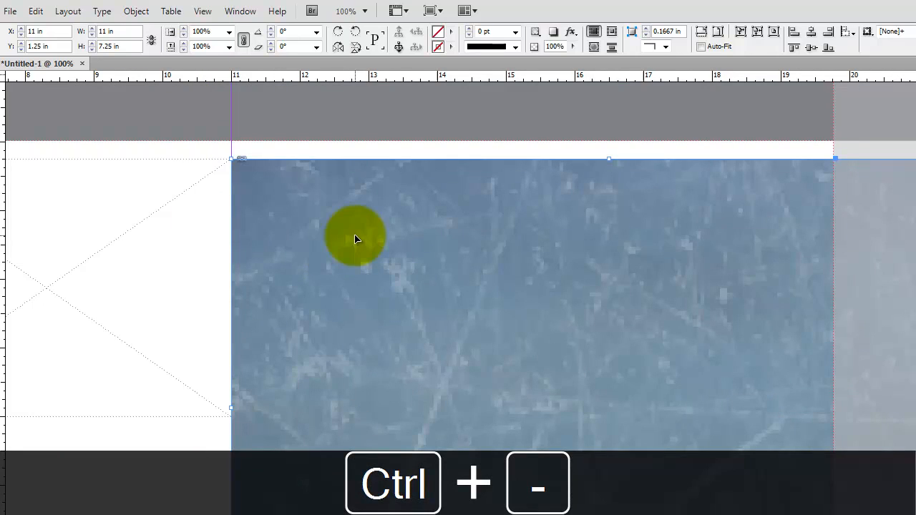
key("ctrl+z")
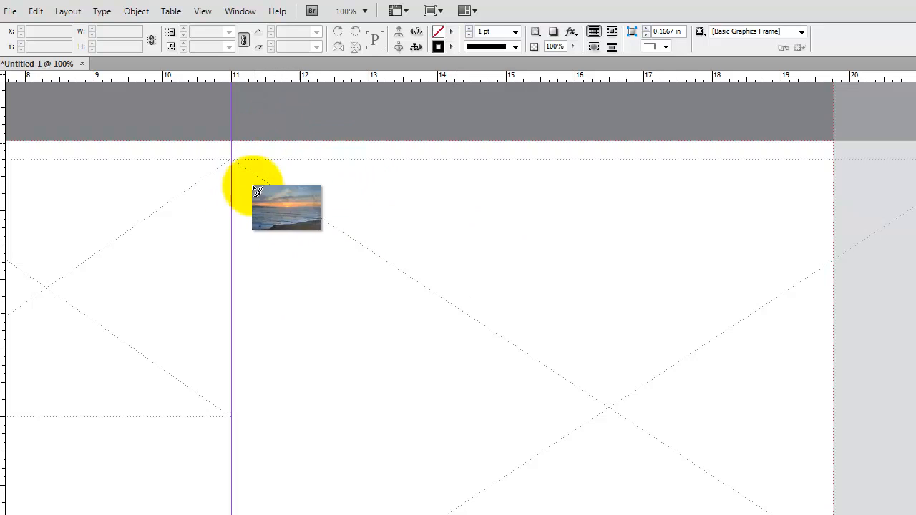
left_click(250, 169)
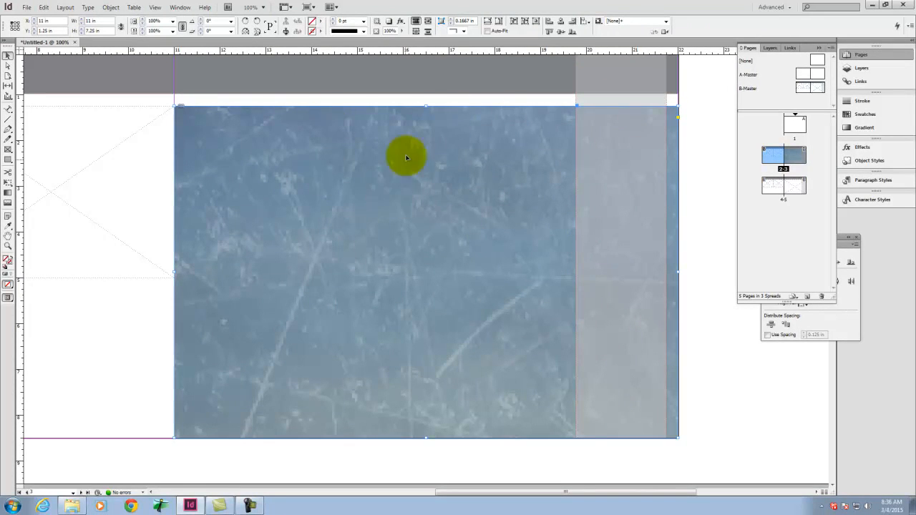
Step: Fit the sunset image with Fill Frame Proportionally and deselect its frame
right_click(359, 204)
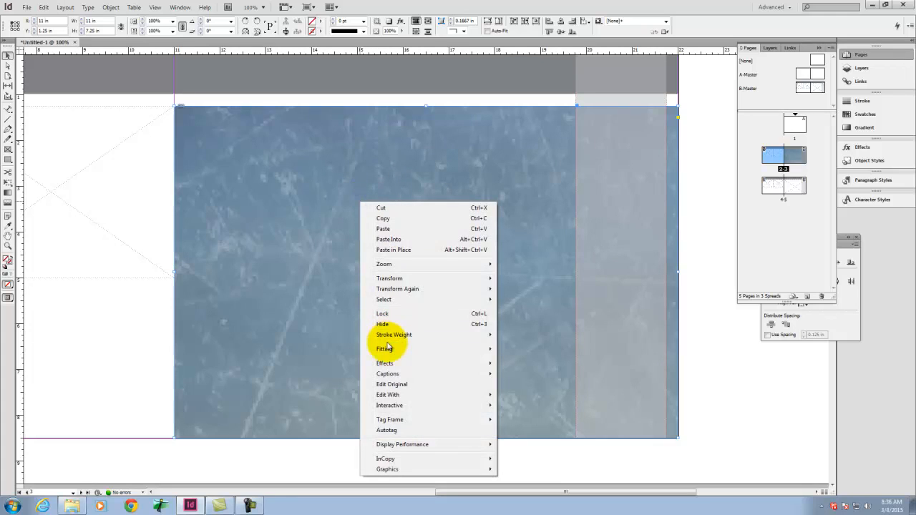
mouse_move(389, 351)
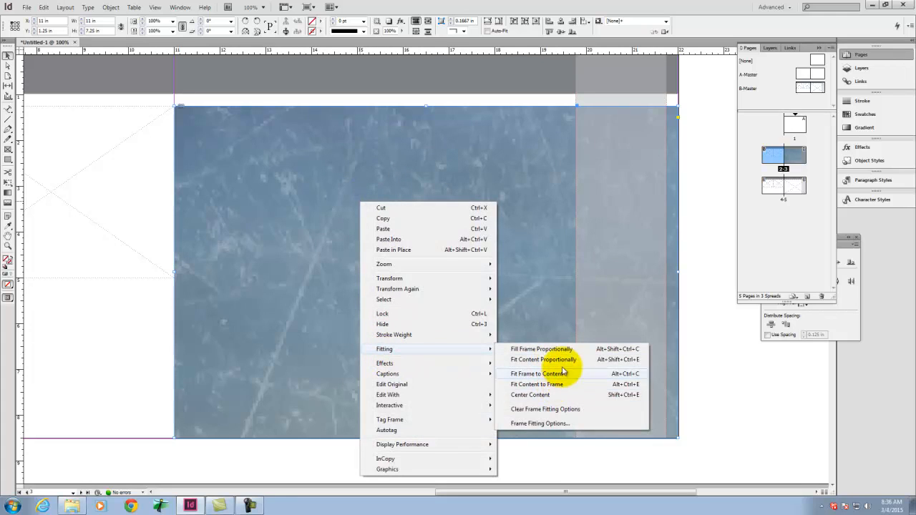
left_click(584, 350)
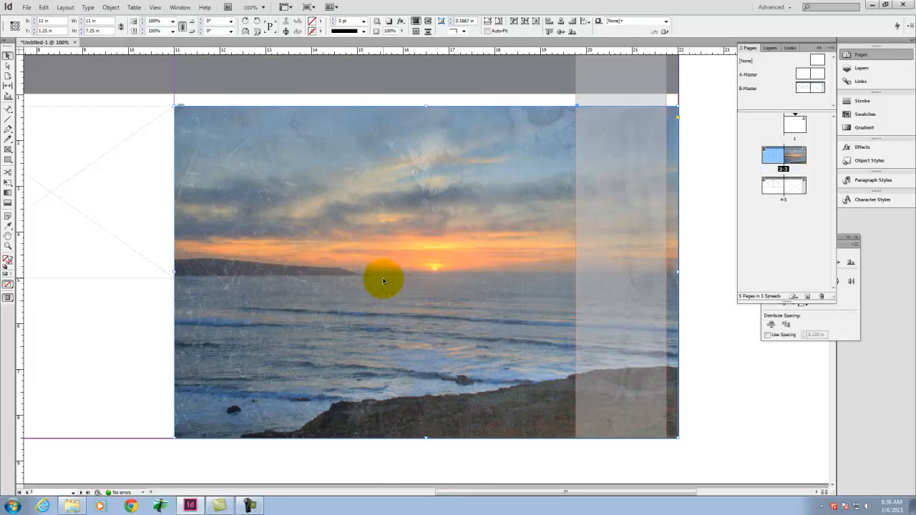
left_click(236, 459)
Step: Place the scanned landscape photo with trees from the Ex106 folder into the right-hand placeholder frame on page 2
key("space")
left_click_drag(131, 189, 534, 205)
left_click(26, 7)
left_click(39, 141)
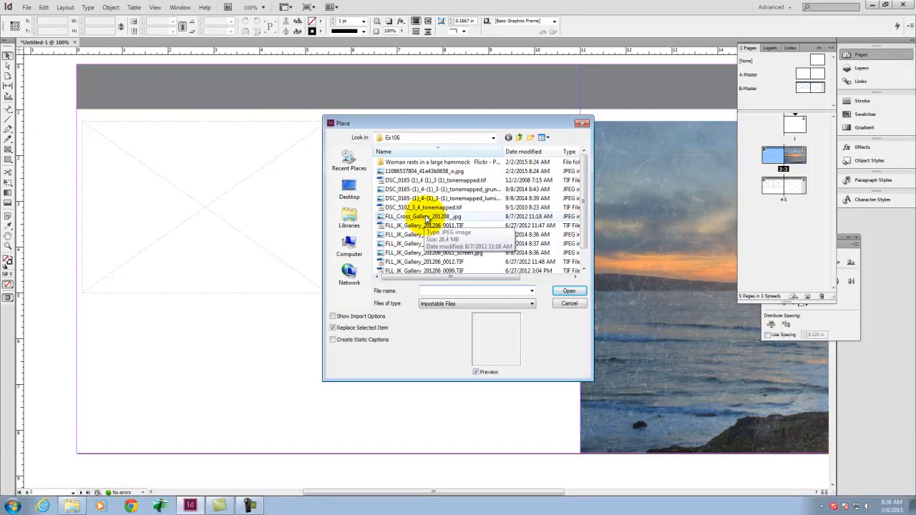
left_click(430, 217)
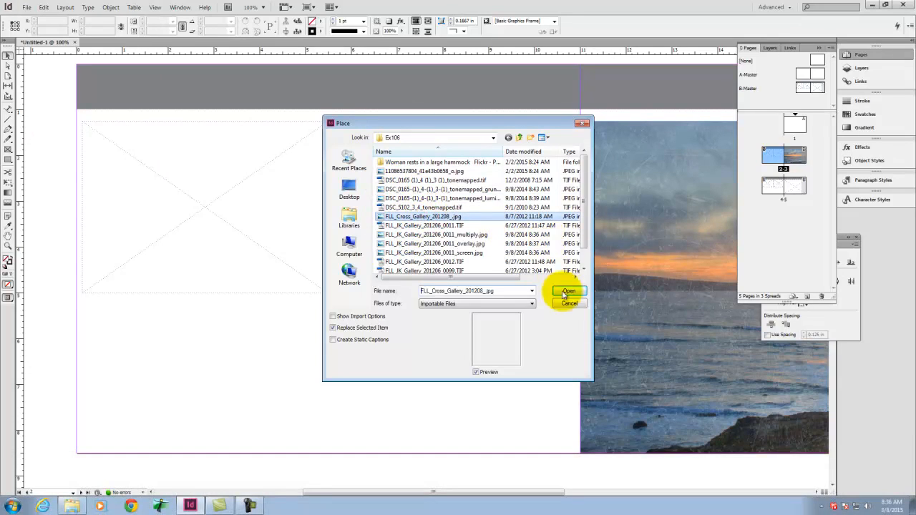
left_click(466, 252)
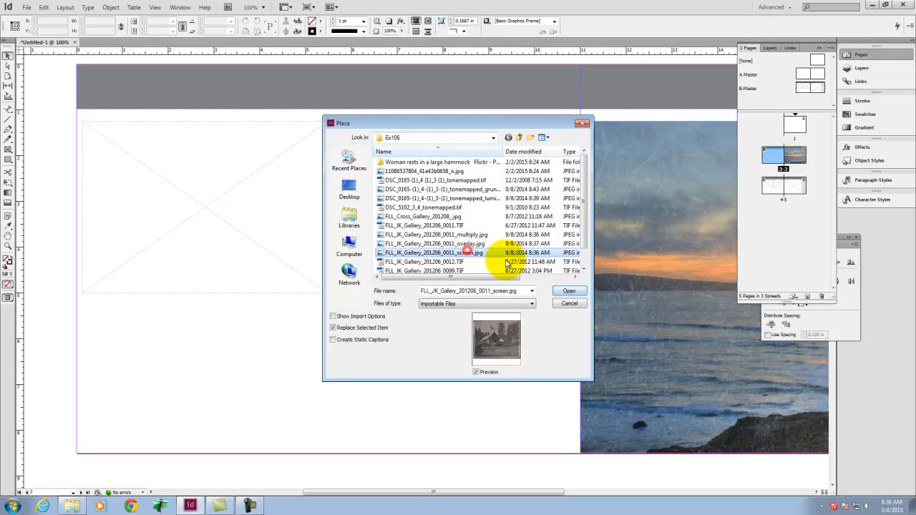
left_click(569, 290)
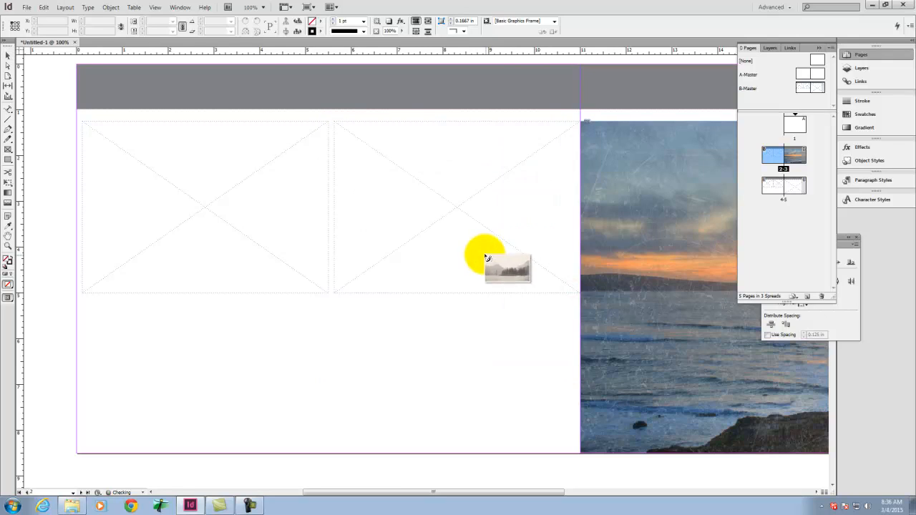
left_click(340, 126)
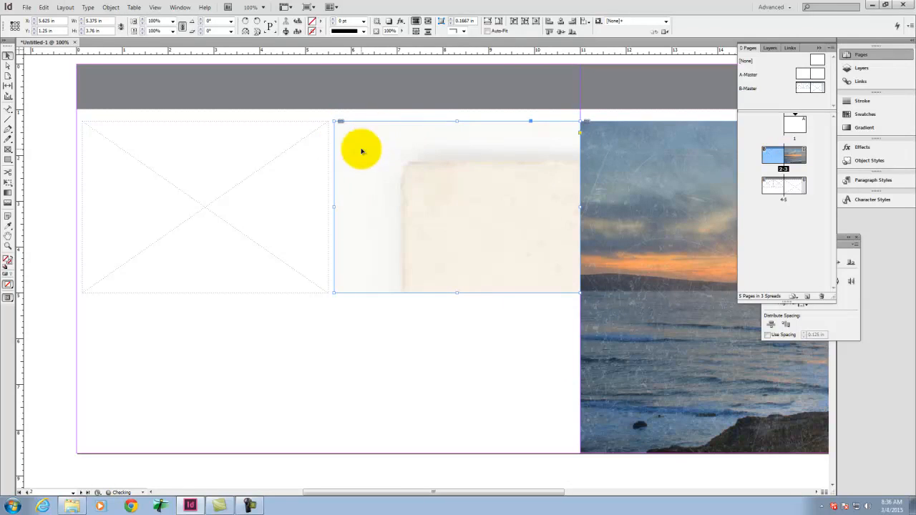
Step: Fit the scanned landscape photo in page 2's right-hand frame with Fill Frame Proportionally
right_click(443, 176)
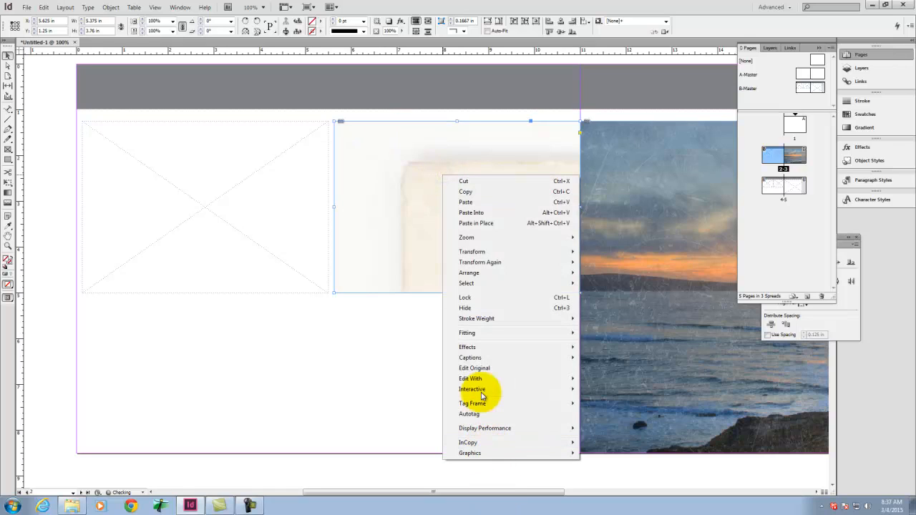
mouse_move(537, 334)
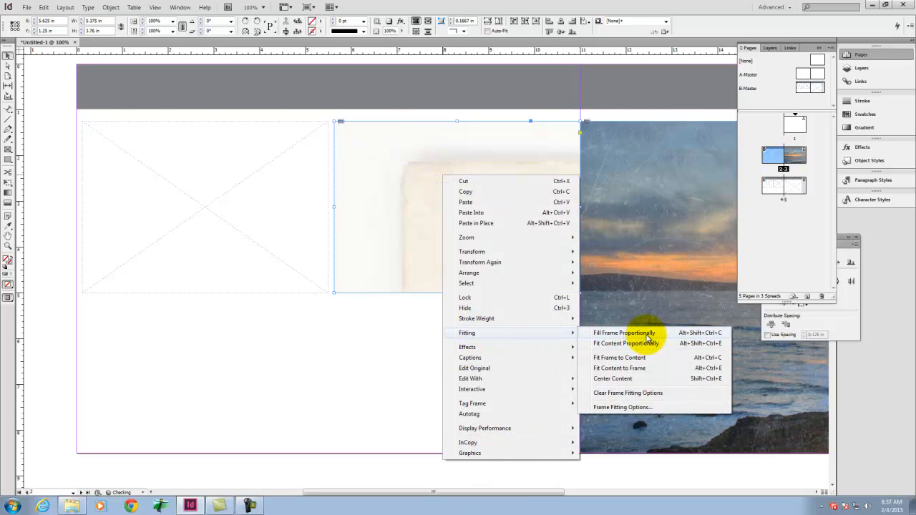
left_click(648, 342)
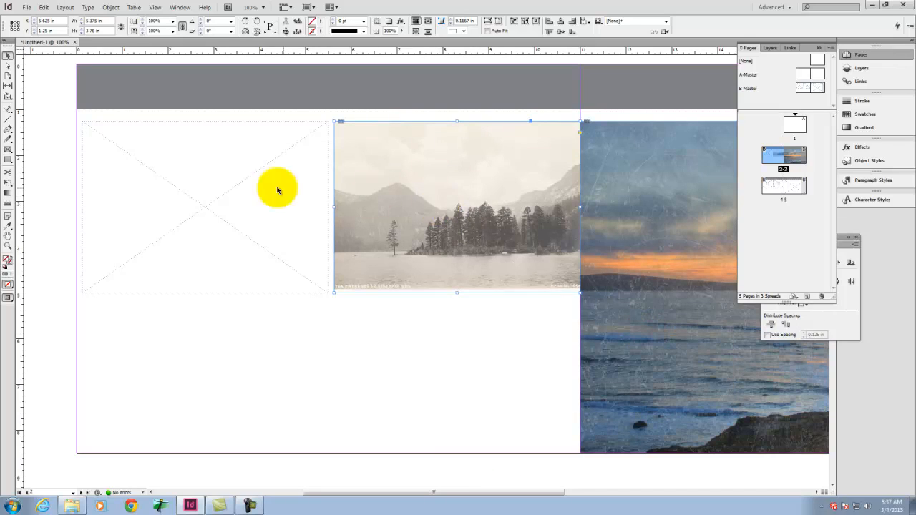
Step: Place the E-_Dropbox_DVC_A135_A135-Exercises JPEG from the Ex107 folder into the empty left-hand placeholder frame on page 2
left_click(235, 184)
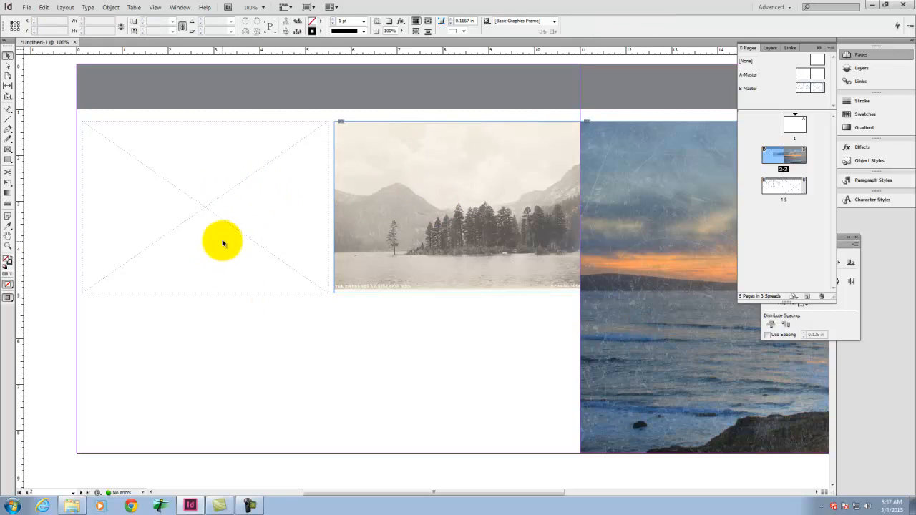
left_click(32, 7)
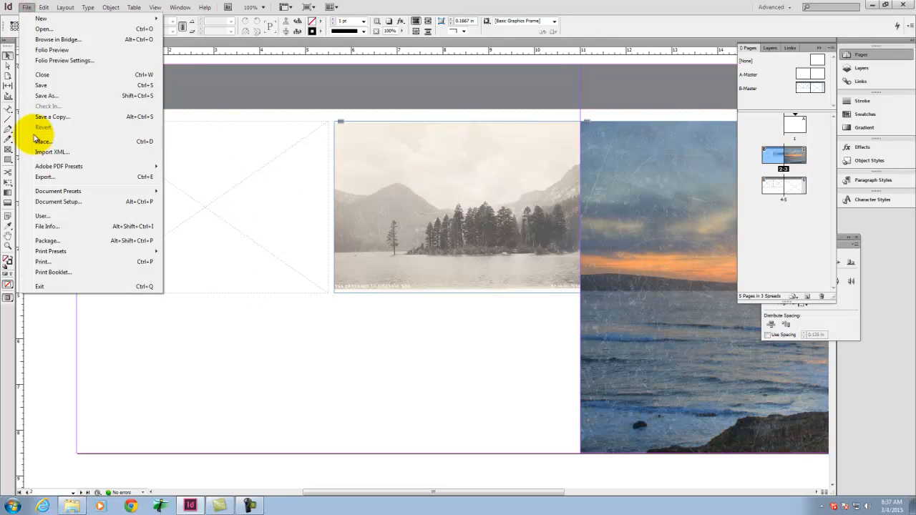
left_click(50, 145)
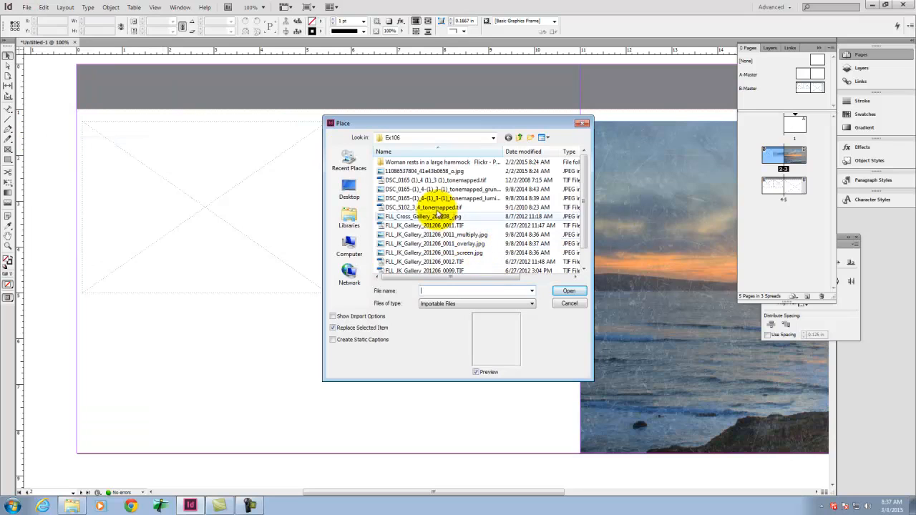
left_click(521, 139)
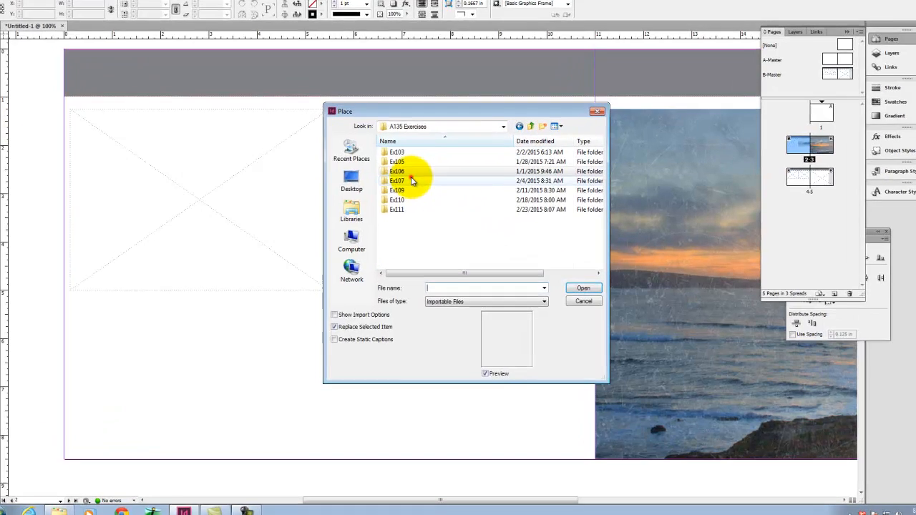
double_click(414, 181)
left_click(413, 163)
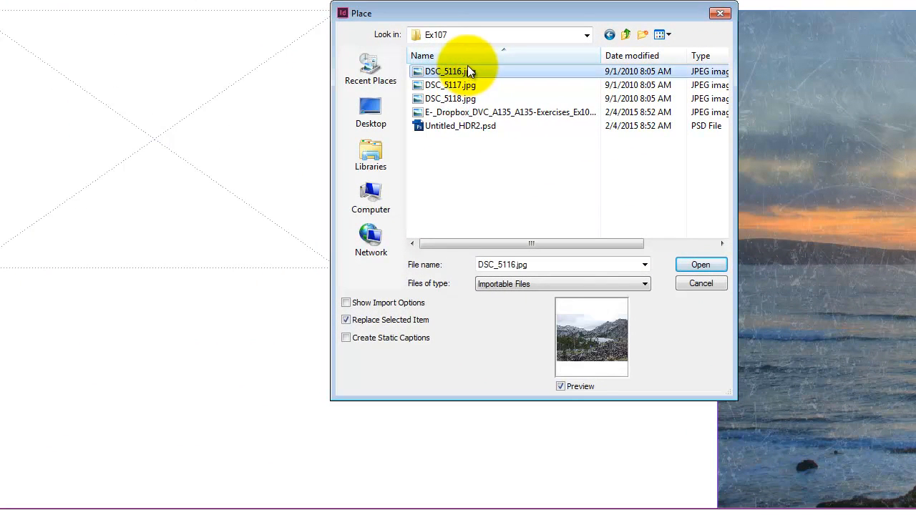
left_click(443, 85)
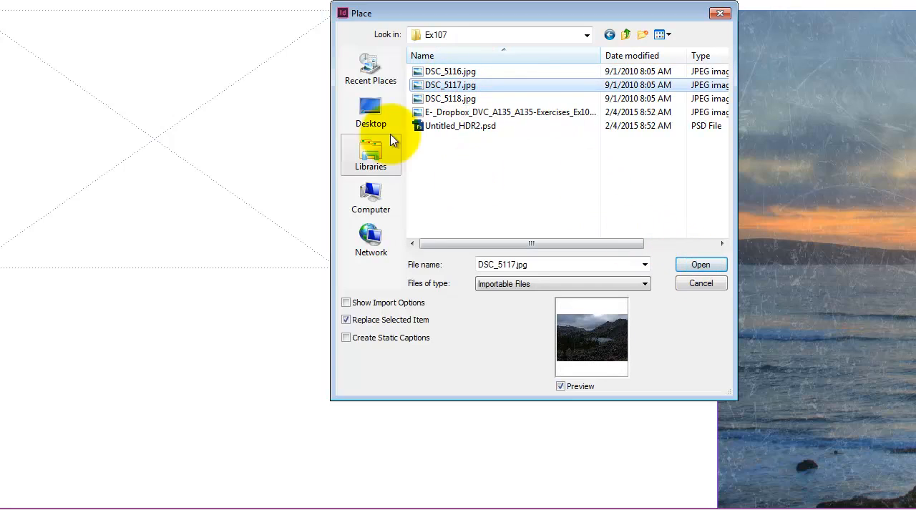
left_click(441, 112)
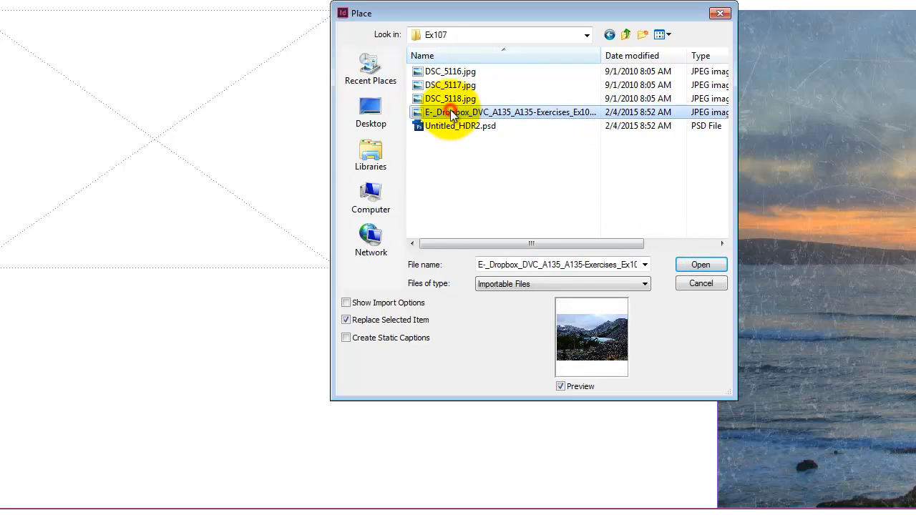
left_click(701, 263)
left_click(45, 45)
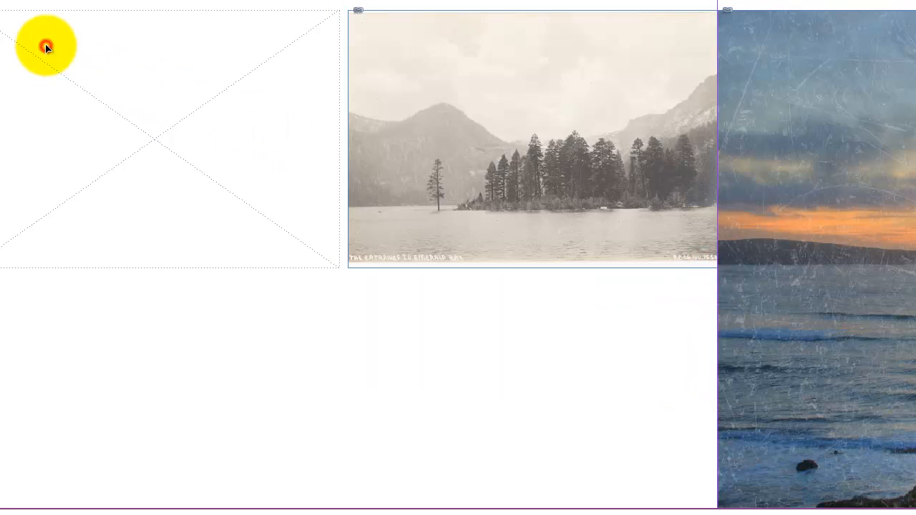
Step: Fit the newly placed mountain lake photo with Fill Frame Proportionally
right_click(74, 80)
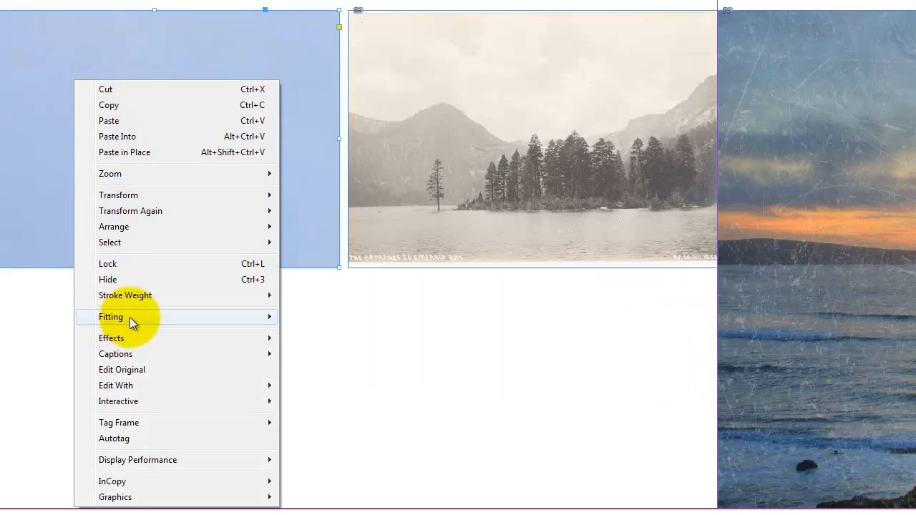
mouse_move(132, 317)
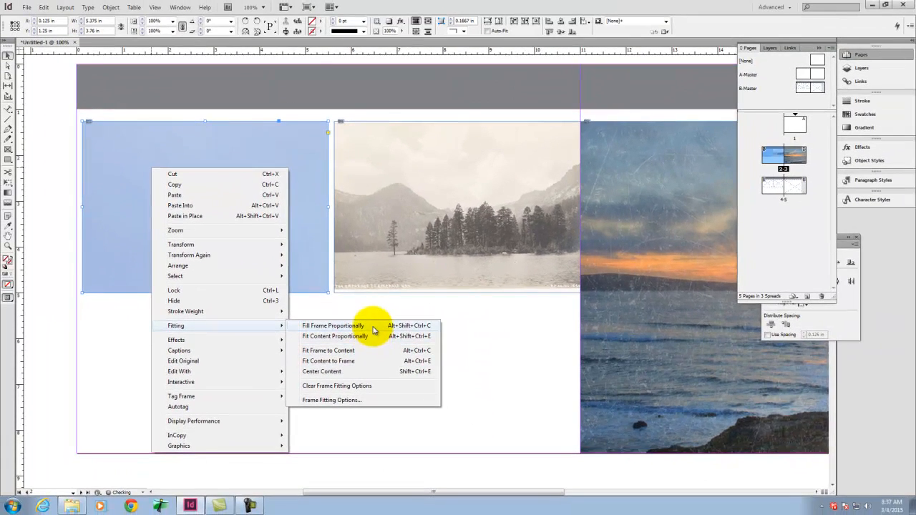
left_click(373, 328)
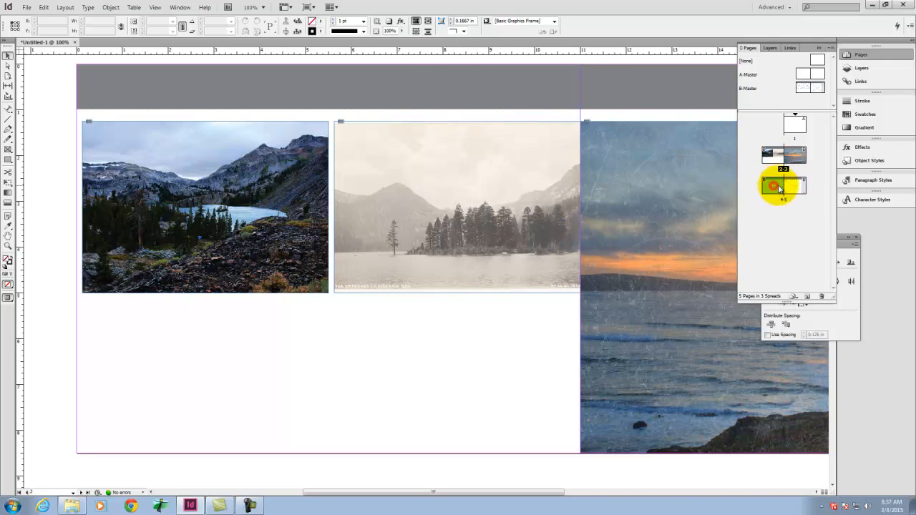
Step: Go to the spread of pages 4–5 and duplicate the B-Master spread
double_click(794, 186)
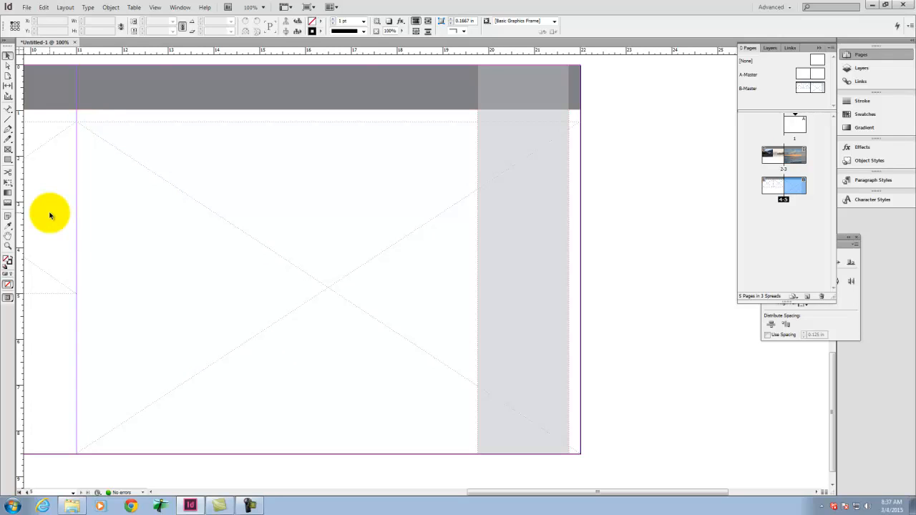
left_click(809, 88)
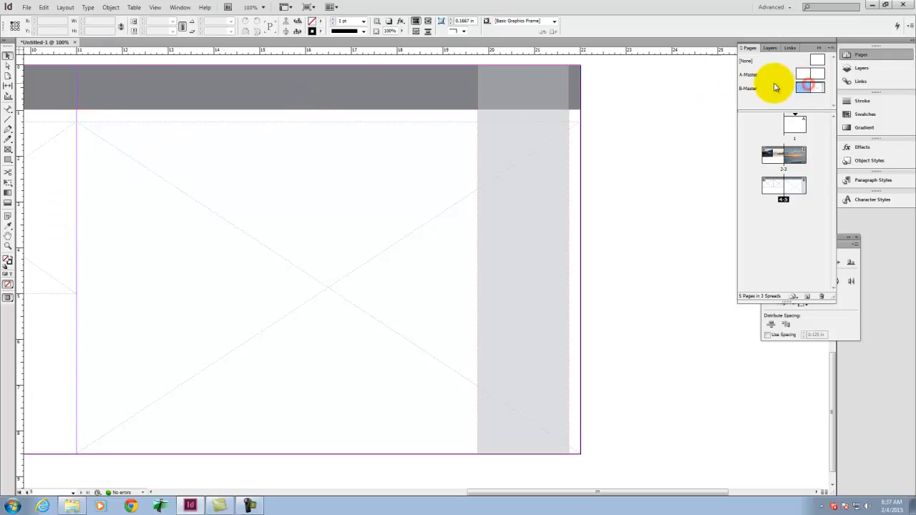
left_click(811, 88)
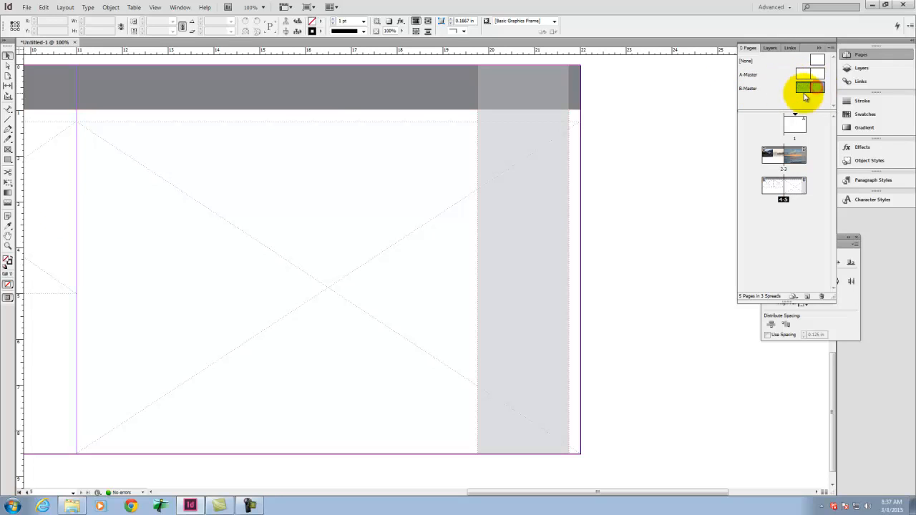
right_click(807, 89)
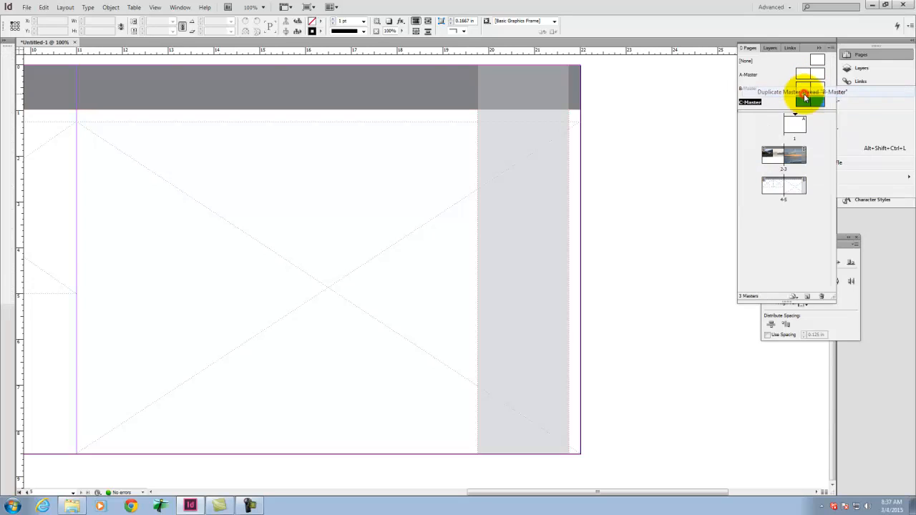
left_click(805, 92)
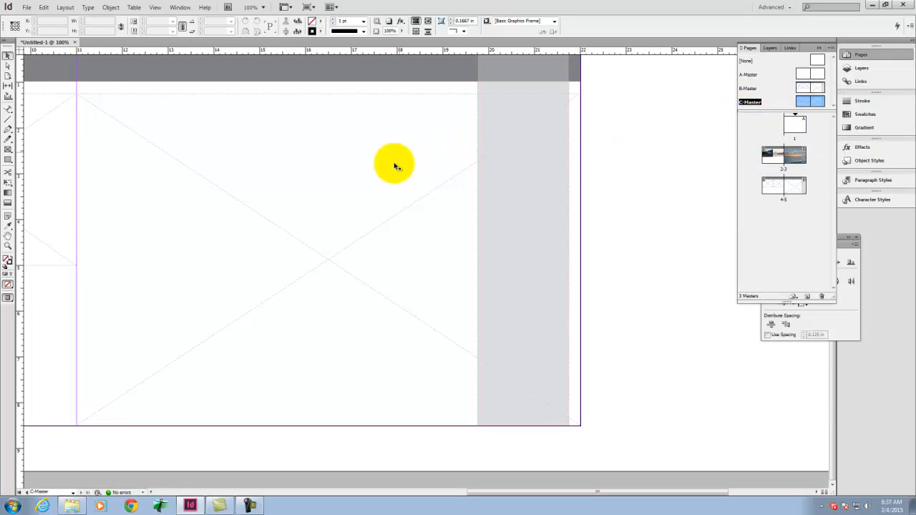
Step: Delete the small placeholder frame nearest the spine on the left-hand page of C-Master
left_click(386, 225)
key("space")
left_click_drag(196, 215, 526, 242)
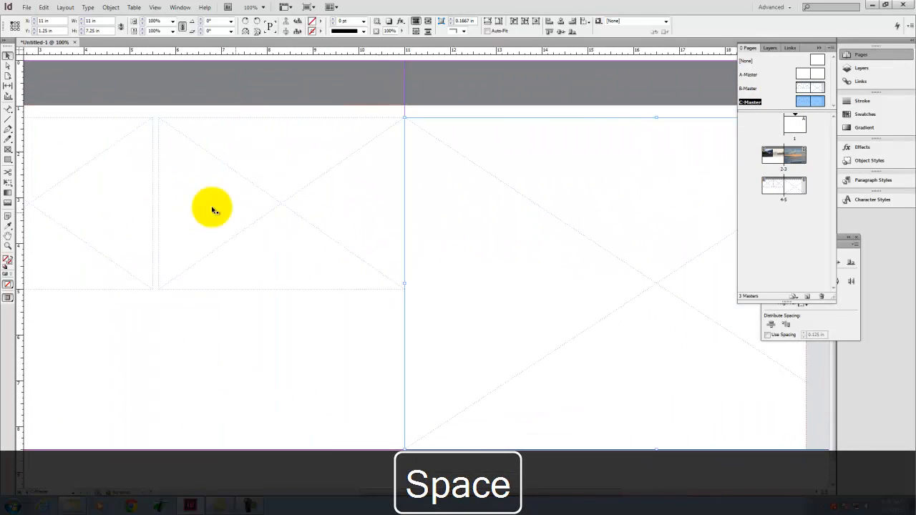
left_click(235, 181)
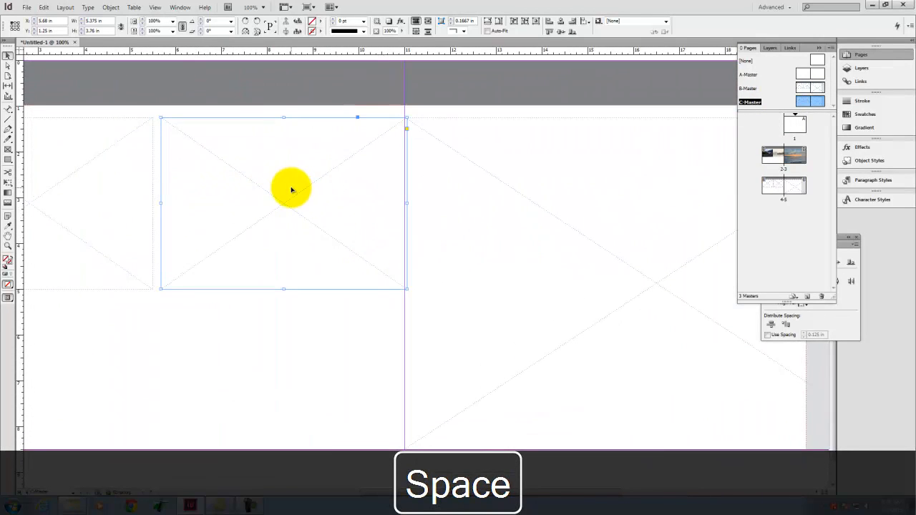
key("Delete")
Step: Swap the remaining C-Master frames, moving the large one to the left-hand page and the small one against the spine on the right-hand page
left_click(153, 180)
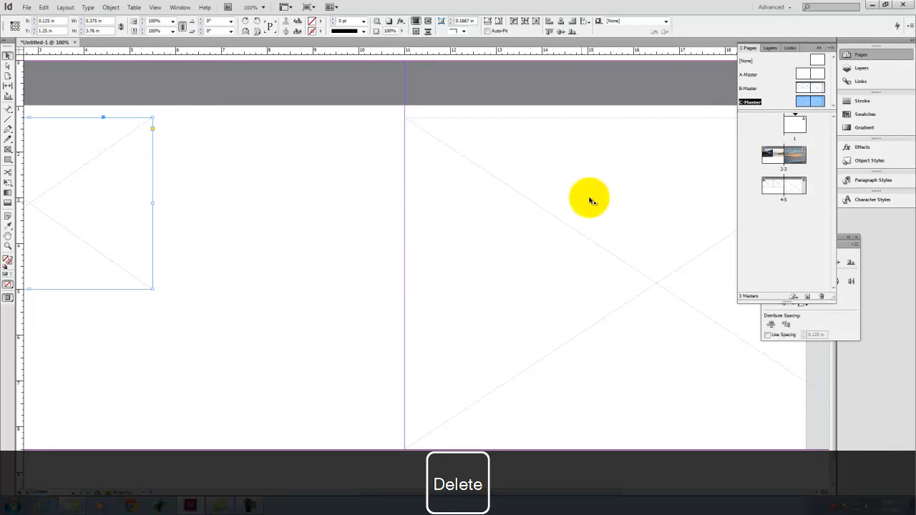
left_click(571, 222)
left_click_drag(572, 224, 67, 225)
left_click_drag(98, 151, 599, 160)
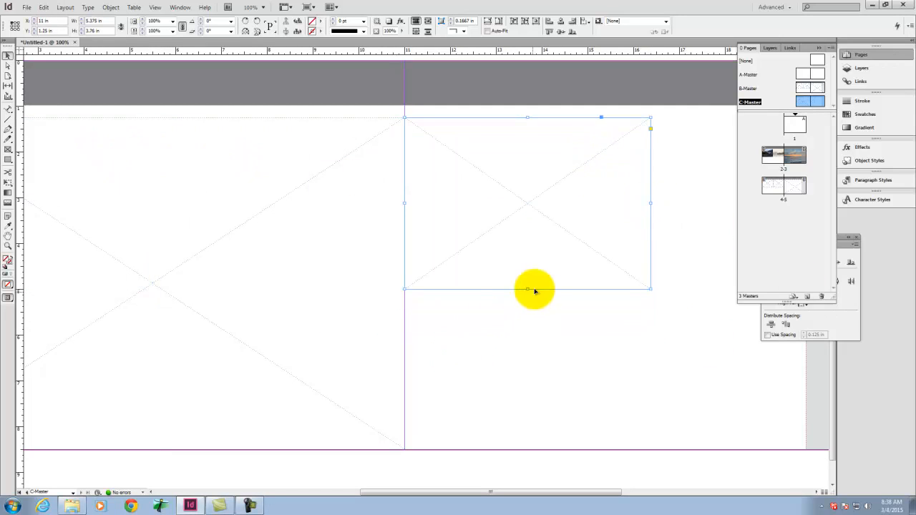
Step: Shorten the small frame to half the large frame's height and align a copy directly below it, ending at the page's bottom edge
mouse_move(528, 290)
left_mouse_down()
mouse_move(525, 265)
mouse_move(526, 284)
left_mouse_up()
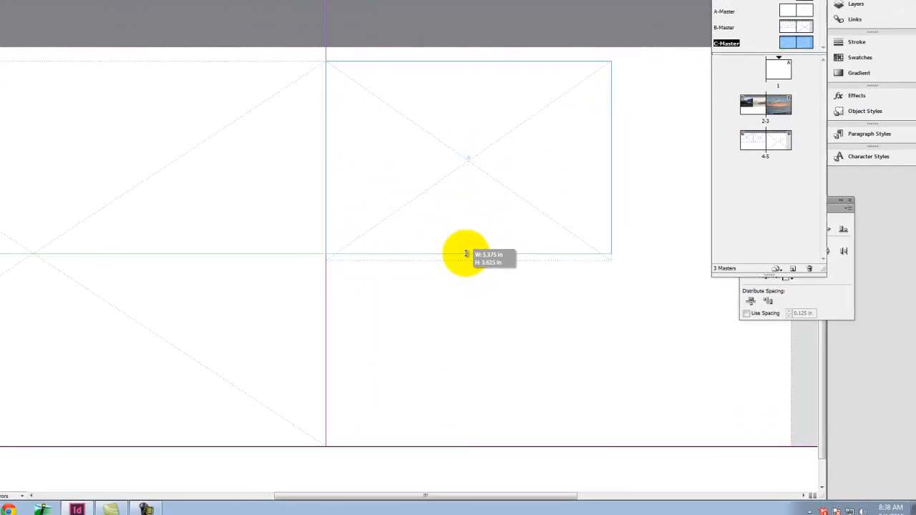
left_click_drag(466, 254, 464, 255)
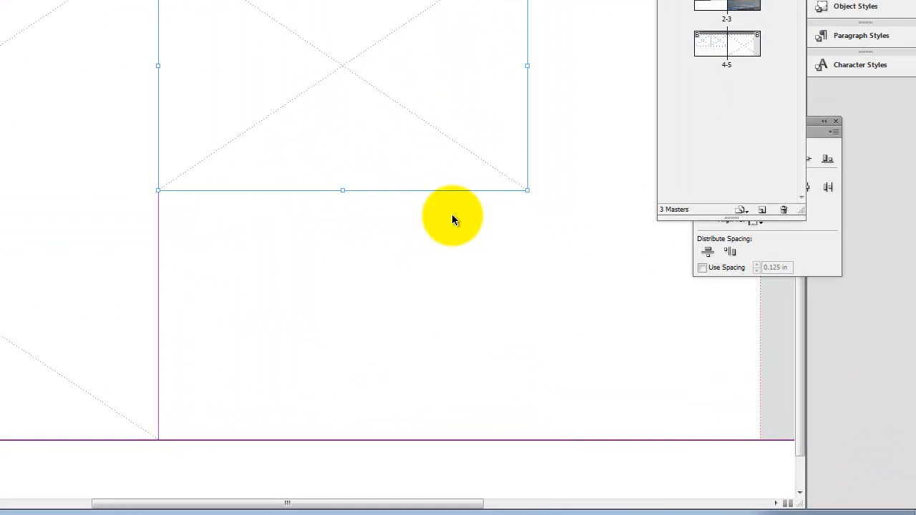
key("ctrl+c")
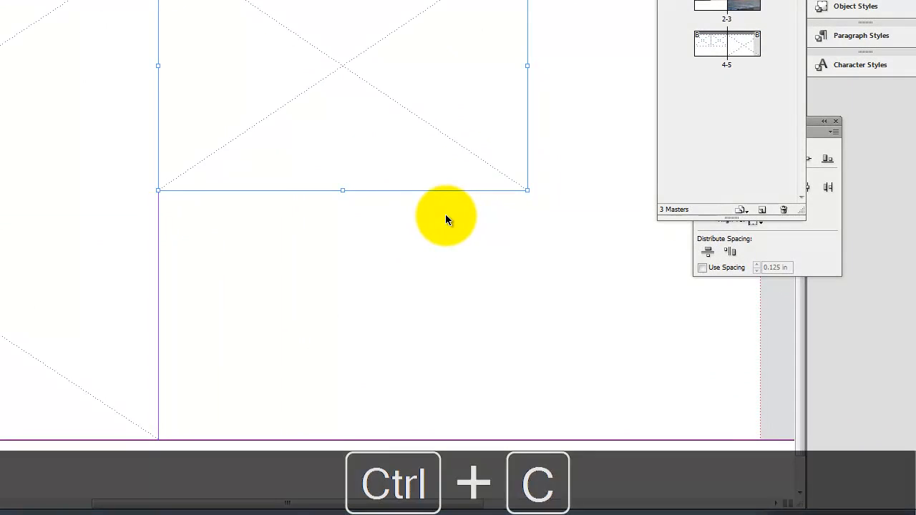
key("ctrl+v")
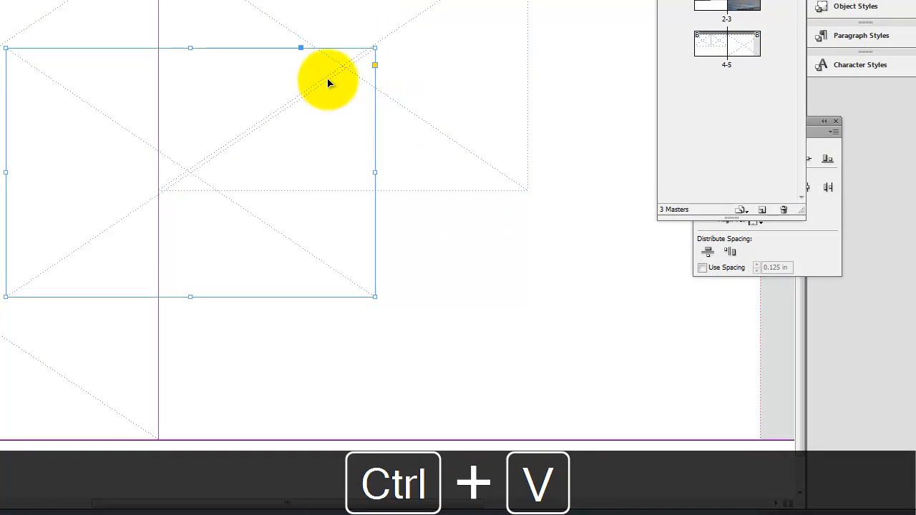
left_click_drag(302, 124, 445, 256)
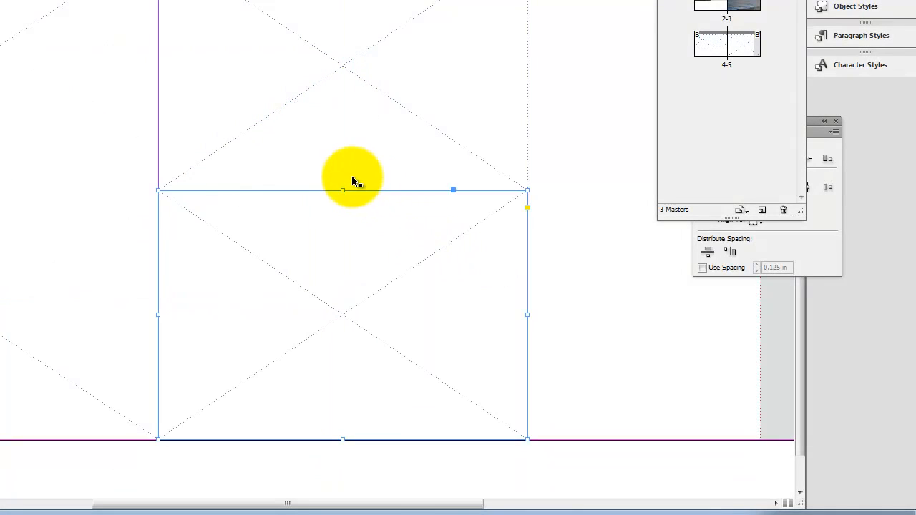
Step: Trim the facing edges of the two stacked frames to leave a narrow horizontal gap between them, and deselect
left_click_drag(344, 191, 344, 186)
left_click(350, 172)
left_click(635, 213)
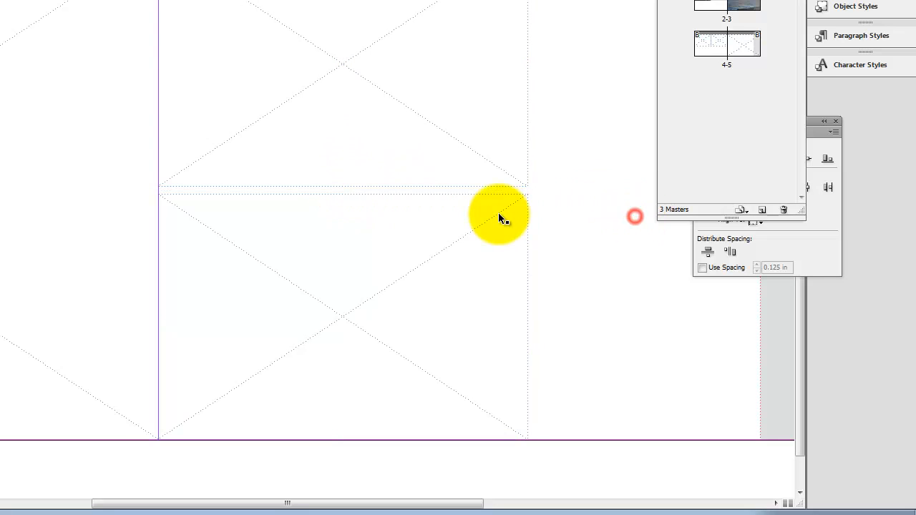
Step: Copy both stacked frames and place the copies beside them to the right, leaving a matching narrow vertical gap
left_click_drag(577, 129, 536, 210)
key("ctrl+c")
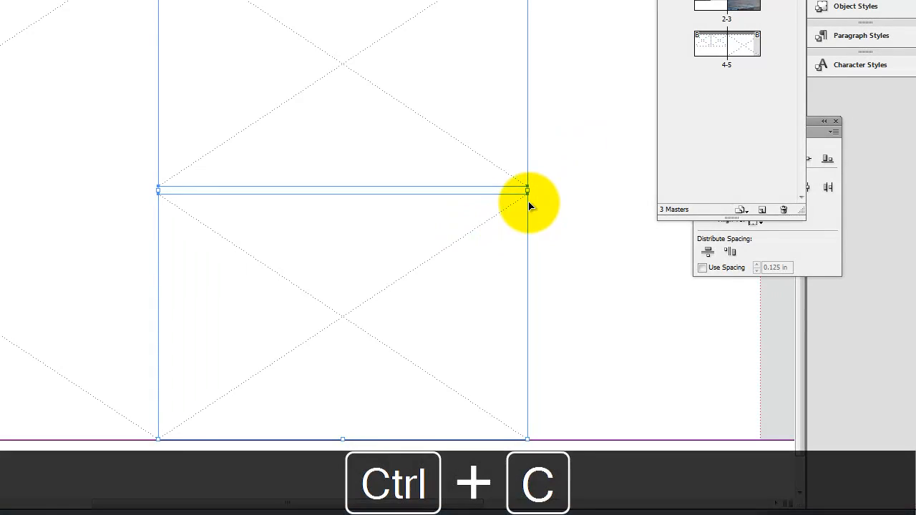
key("ctrl+v")
left_click_drag(44, 149, 581, 167)
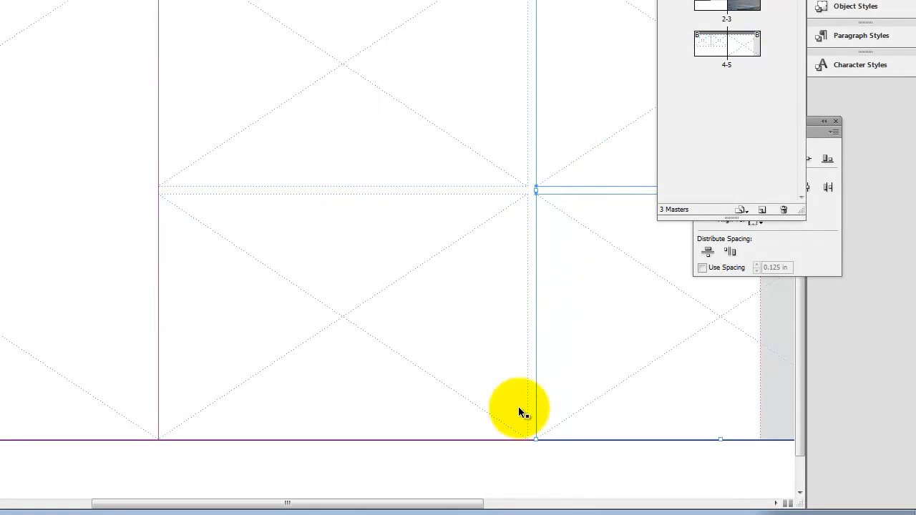
left_click(527, 468)
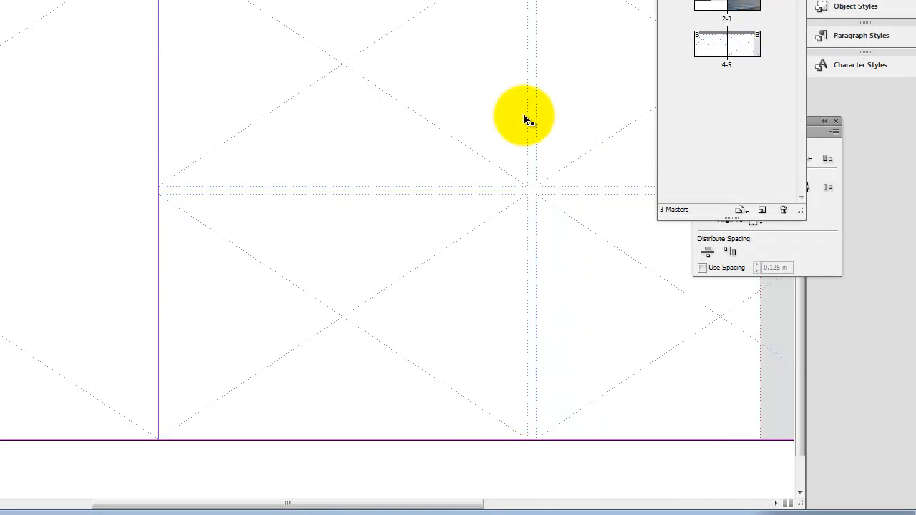
Step: Apply C-Master to the spread of pages 4–5
key("ctrl+0")
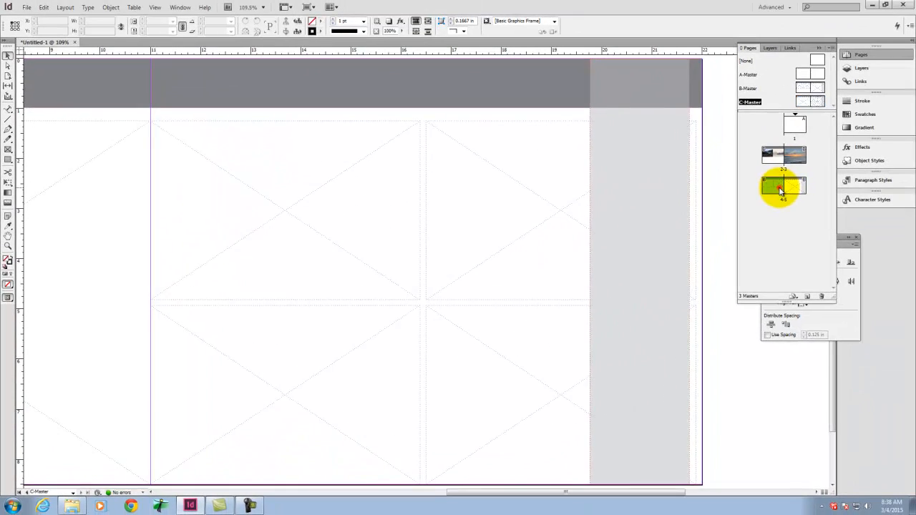
double_click(781, 189)
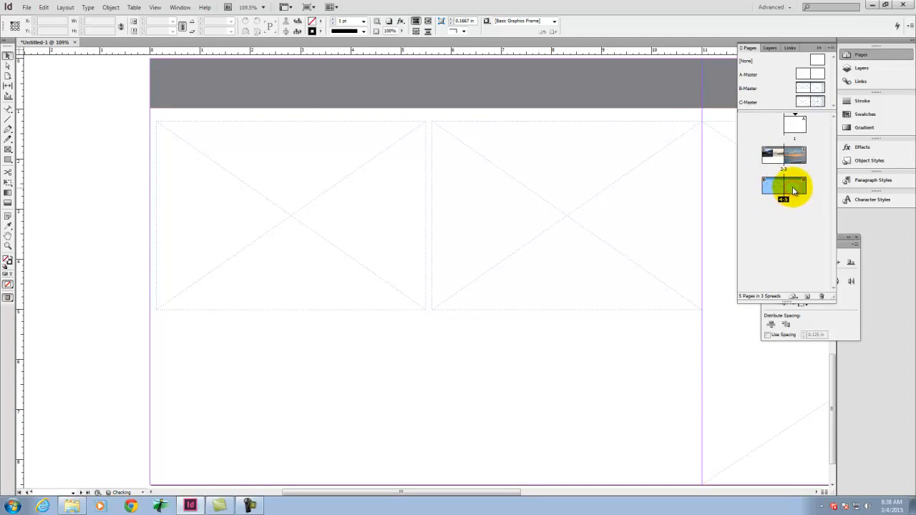
right_click(793, 191)
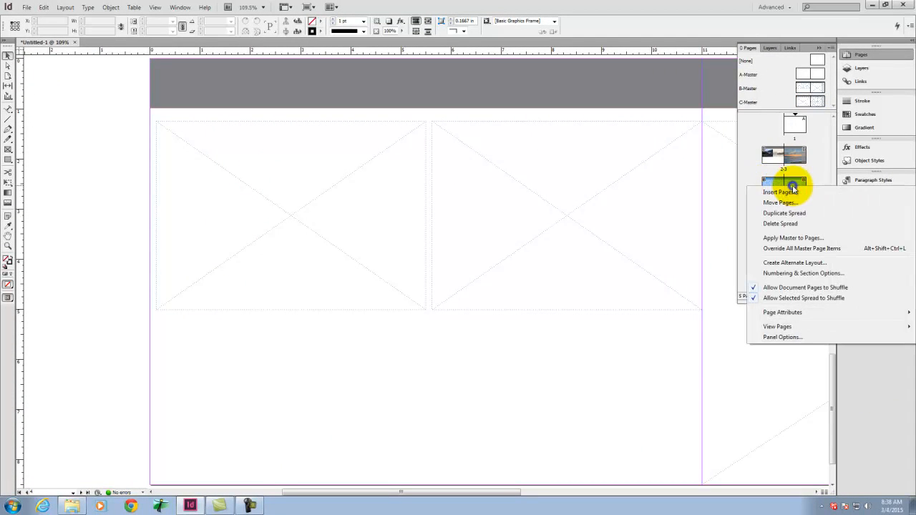
left_click(809, 238)
left_click(439, 247)
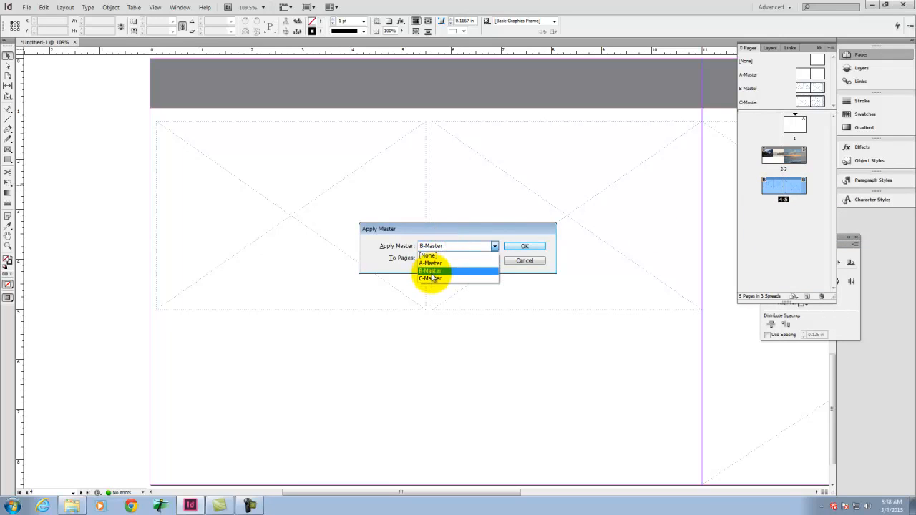
left_click(429, 278)
left_click(546, 250)
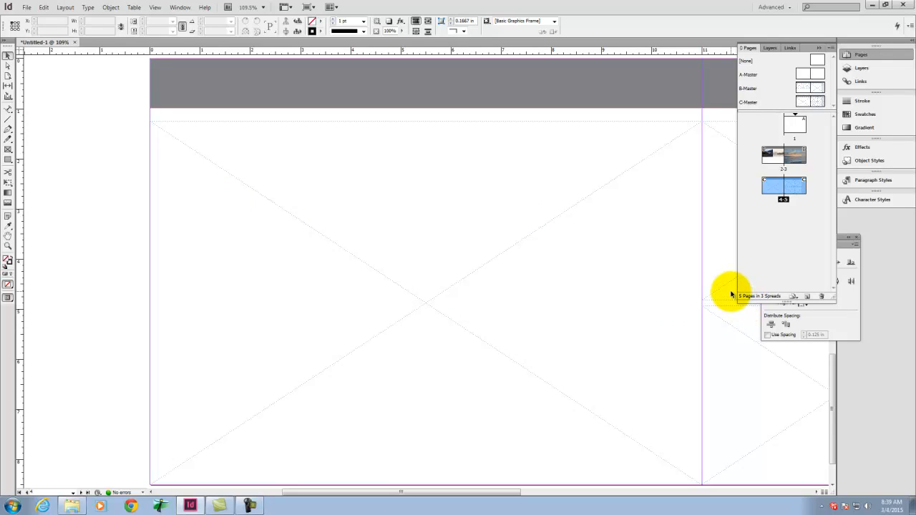
Step: Review the C-Master layout on pages 4–5 and the header area above the sunset photo on page 3
key("ctrl+0")
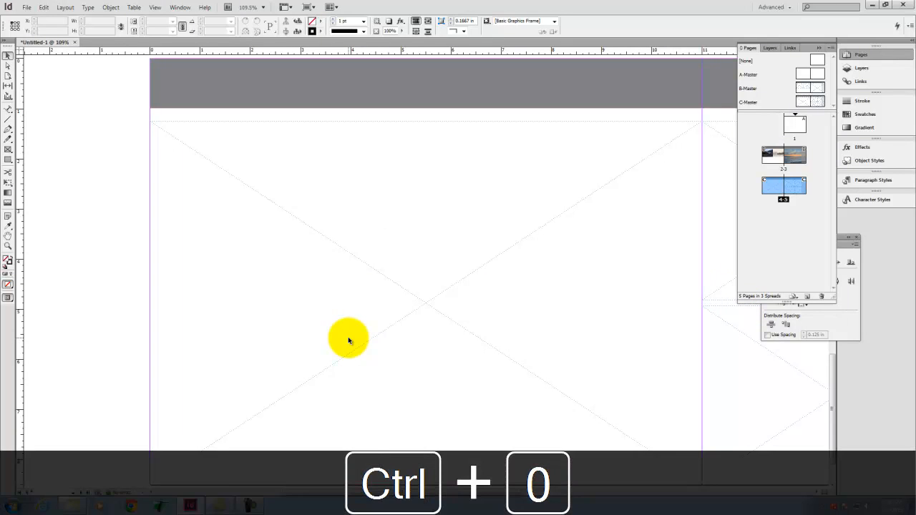
key("ctrl+minus")
key("ctrl+minus")
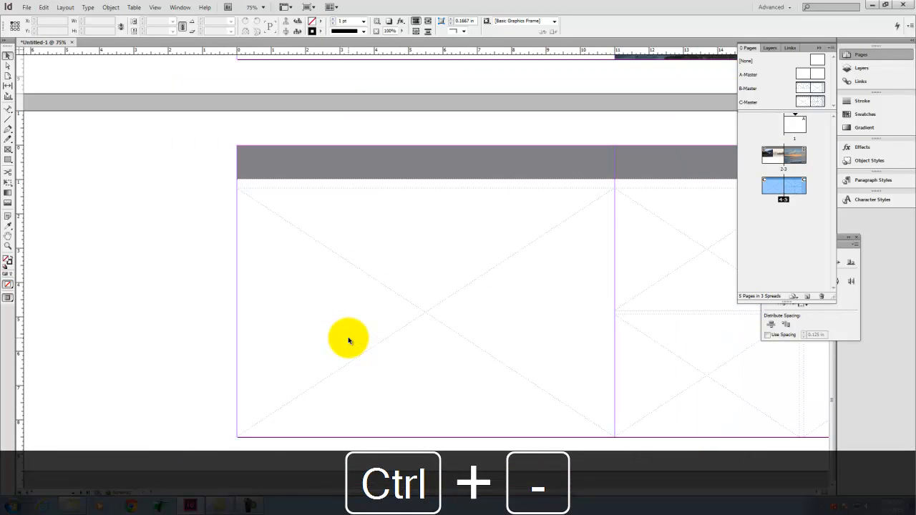
key("space")
left_click_drag(724, 203, 480, 320)
left_click_drag(470, 85, 508, 312)
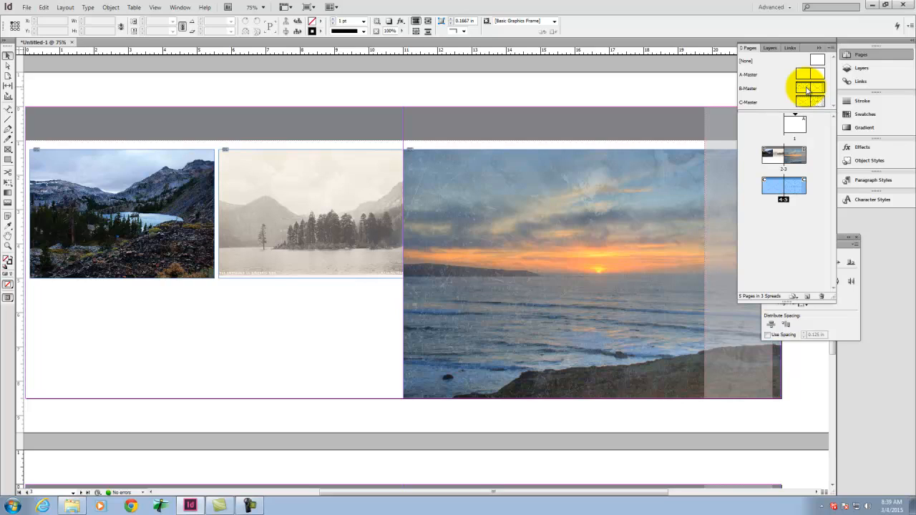
key("space")
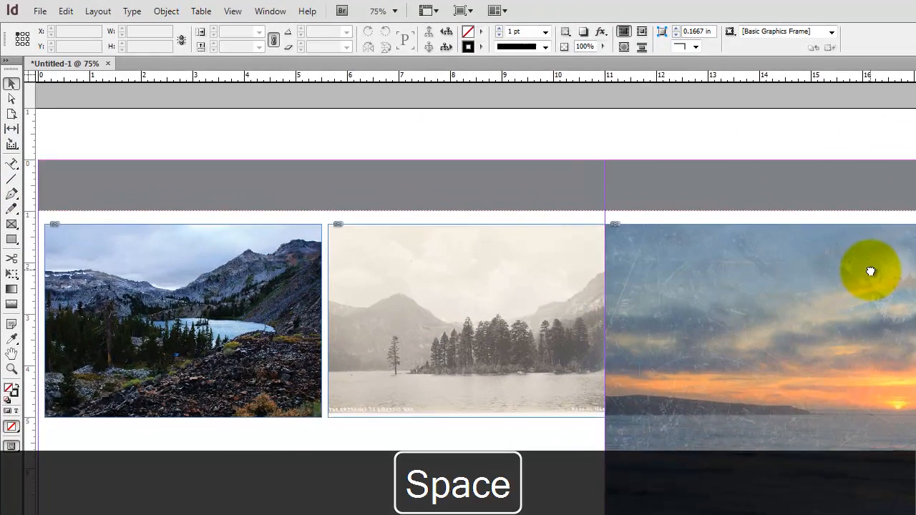
left_click_drag(871, 271, 689, 272)
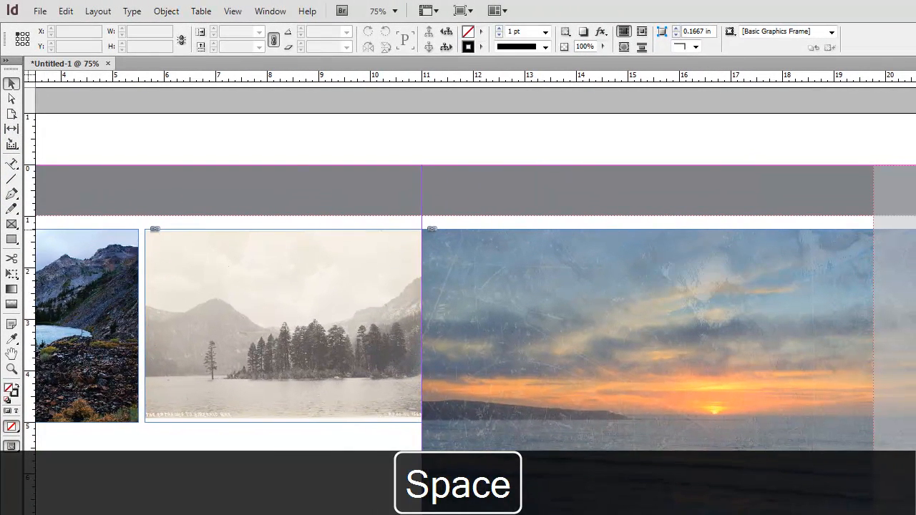
key("ctrl+equal")
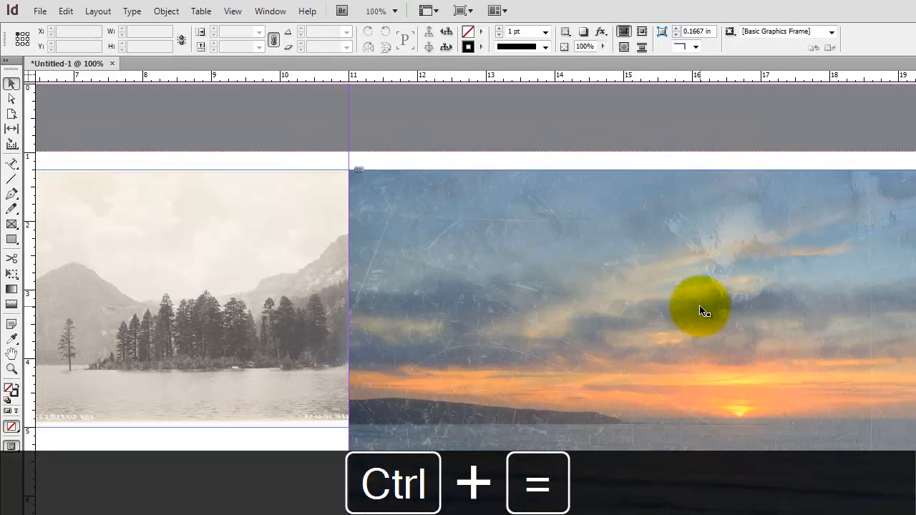
left_click_drag(698, 305, 646, 284)
left_click_drag(358, 165, 13, 242)
left_click_drag(762, 199, 494, 187)
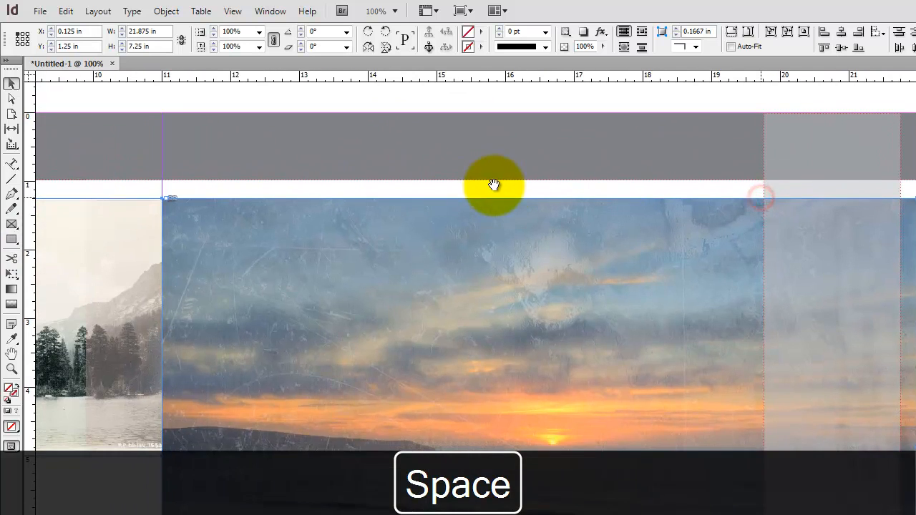
Step: Draw a right-aligned text frame about 4.42 in wide and 0.76 in high in the gray header bar of page 3
left_click_drag(15, 169, 79, 164)
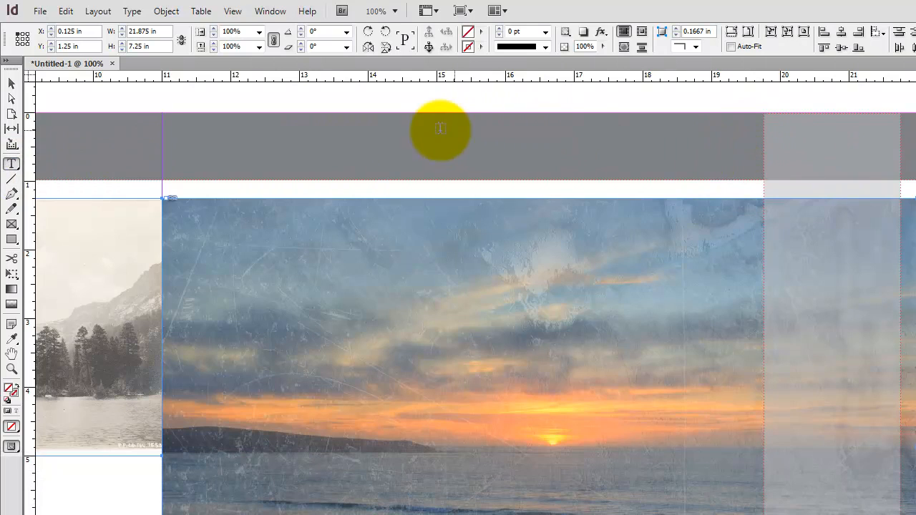
left_click_drag(452, 123, 754, 175)
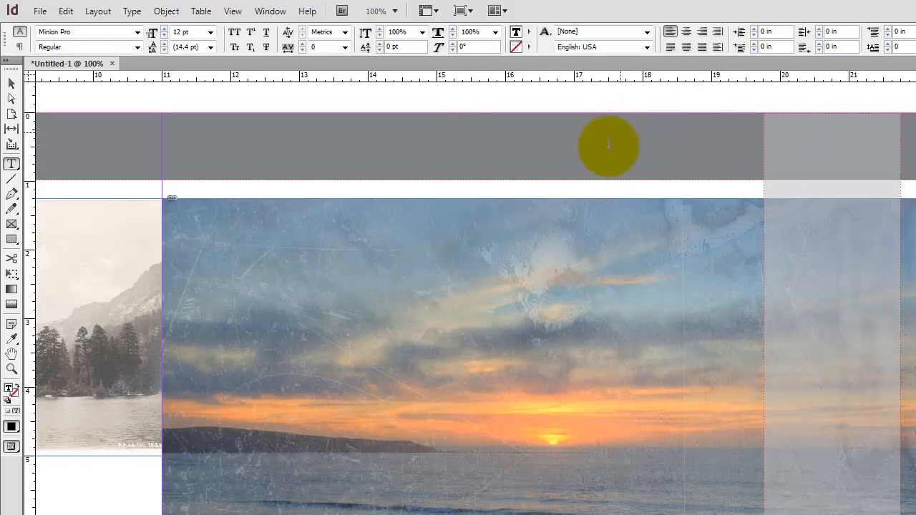
left_click(703, 33)
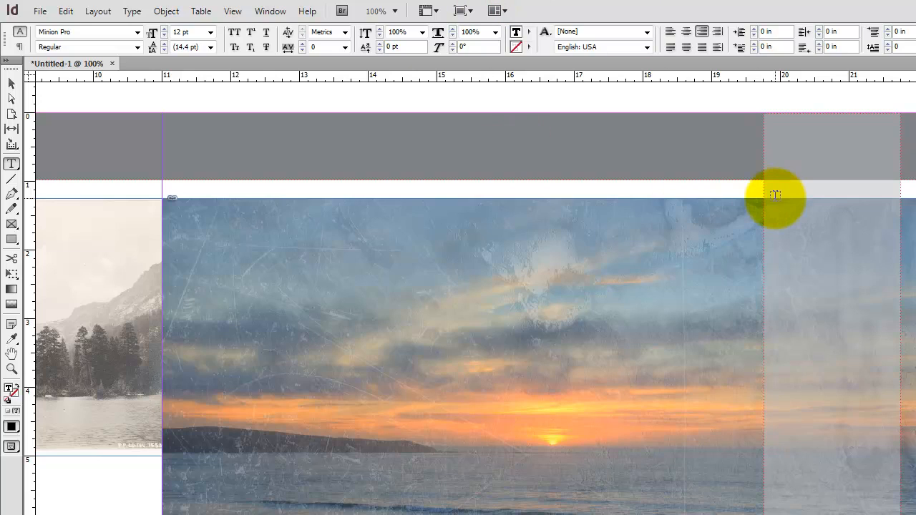
Step: Enter "Photography" and, on a second line, "Dillon Beach, California" in the header text frame
type("Photography")
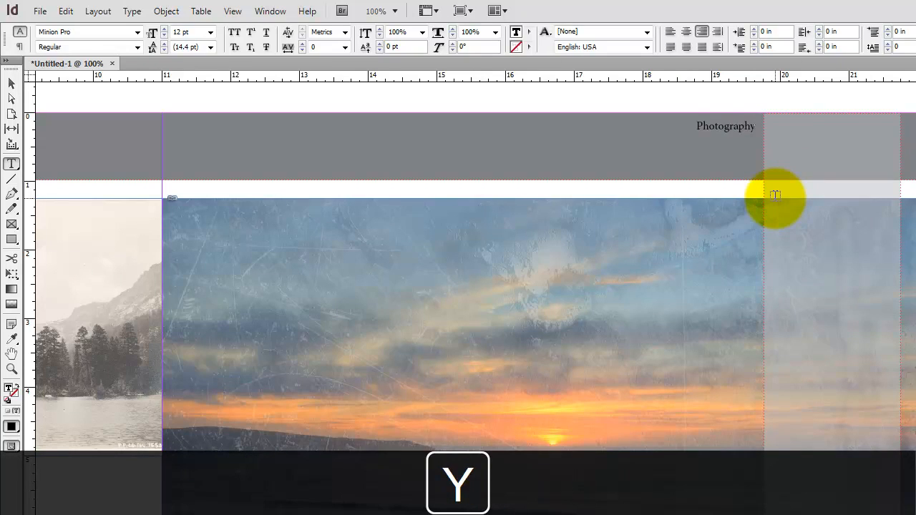
key("Return")
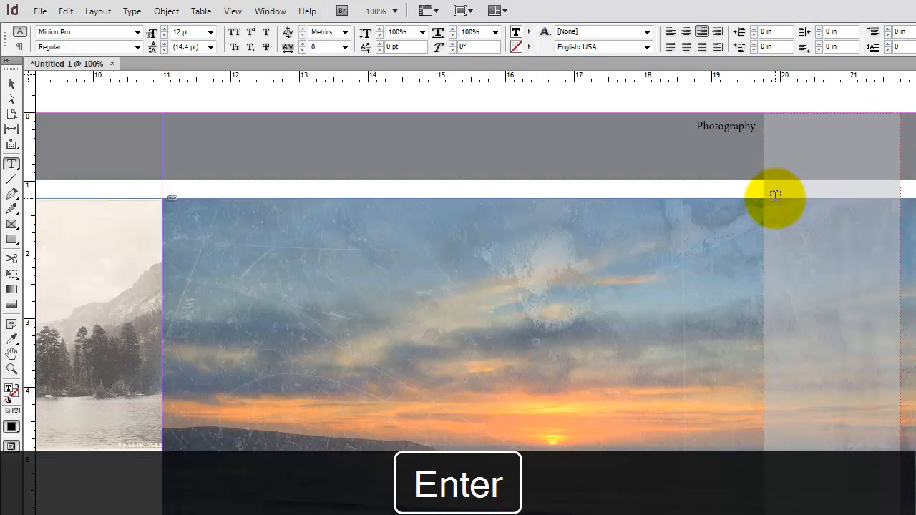
type("Dillon Beach, California")
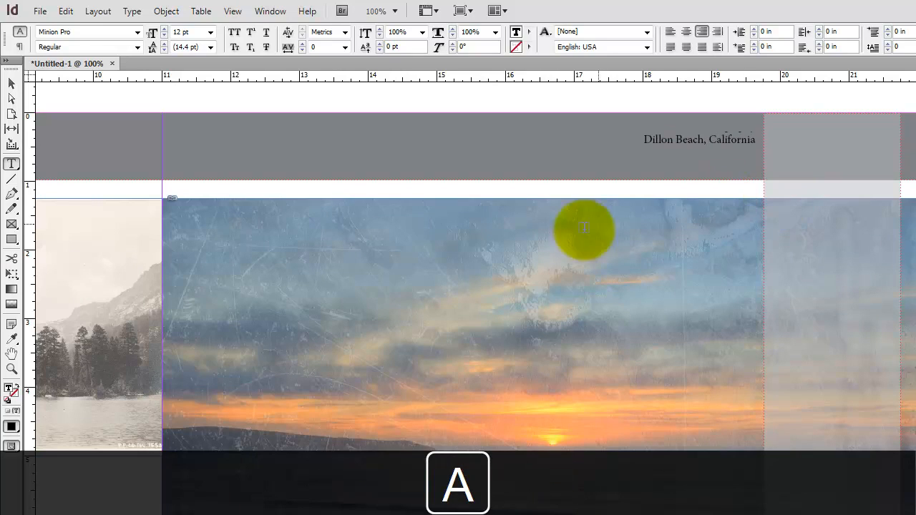
Step: Check the header text frame's contents and create a new layer named Text
left_click(11, 84)
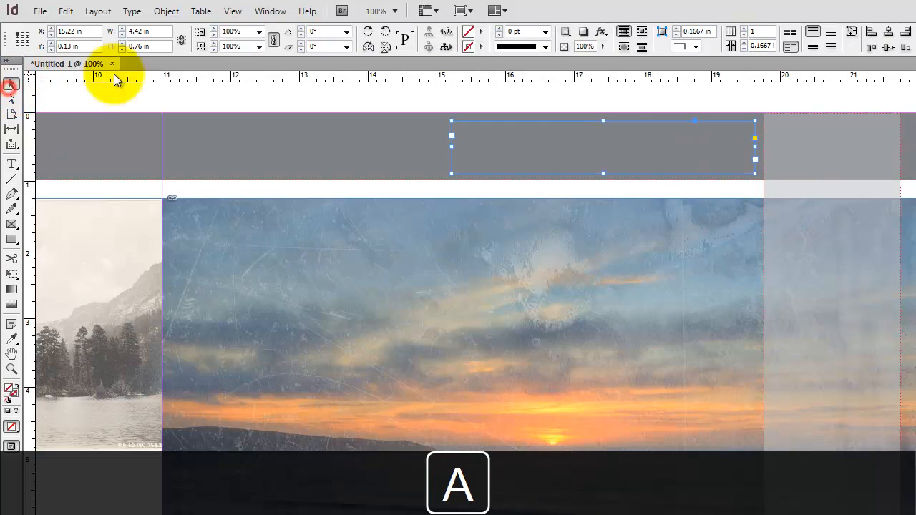
double_click(743, 148)
key("ctrl+a")
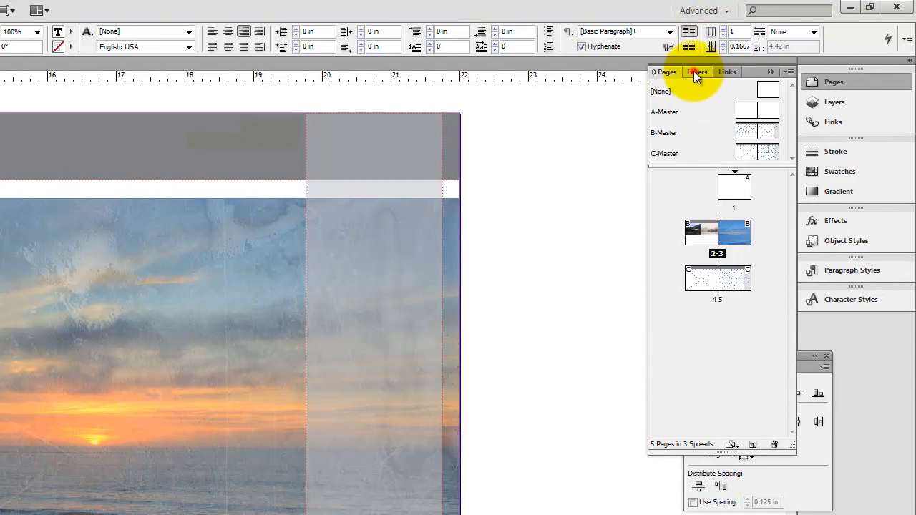
left_click(696, 72)
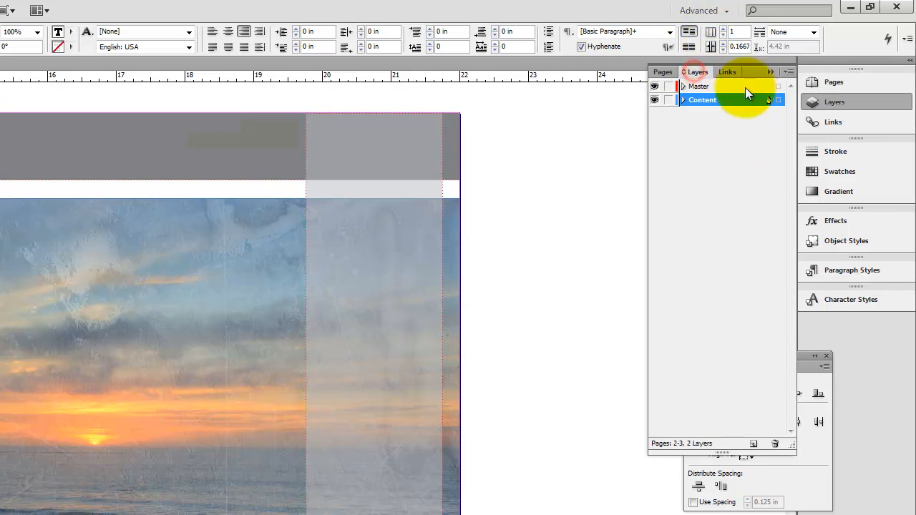
left_click(753, 443)
double_click(705, 106)
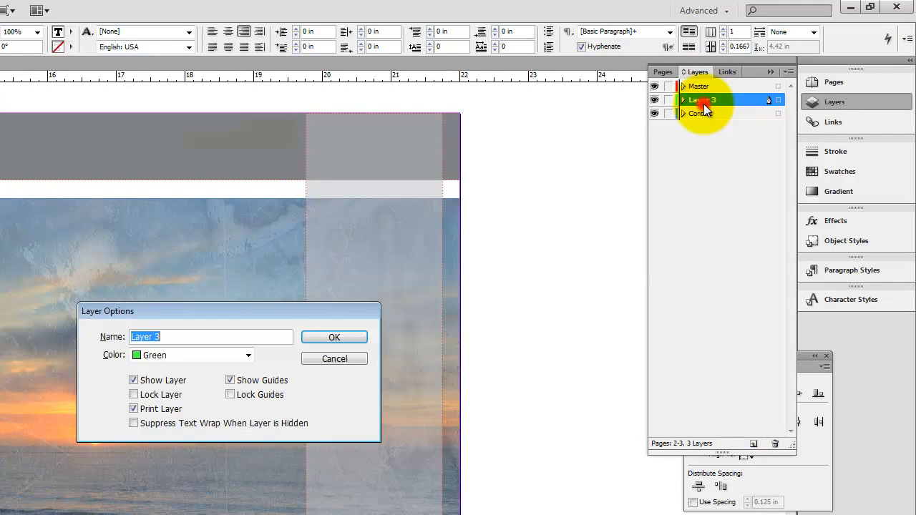
type("Text")
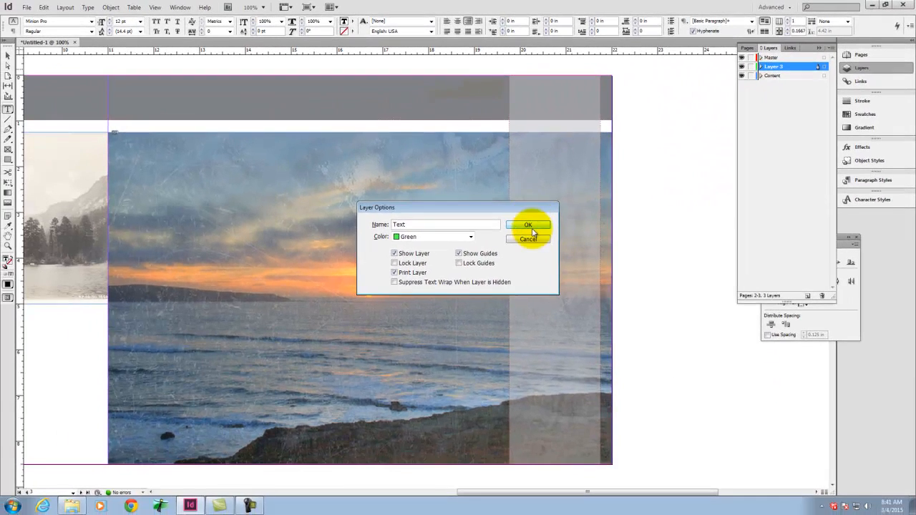
left_click(444, 273)
Step: Place the Text layer above Master, move the header text frame onto it, and deselect the frame
left_click_drag(780, 55, 781, 54)
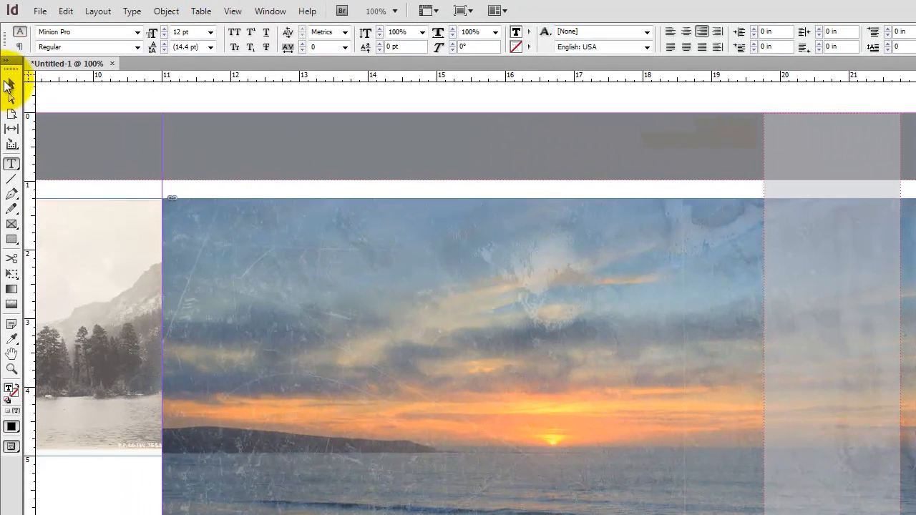
left_click(8, 55)
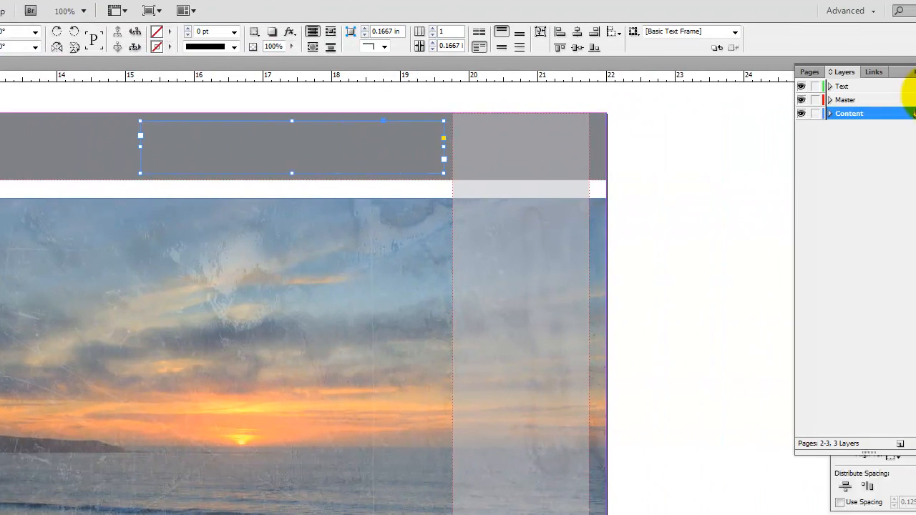
left_click_drag(778, 114, 779, 87)
left_click(748, 86)
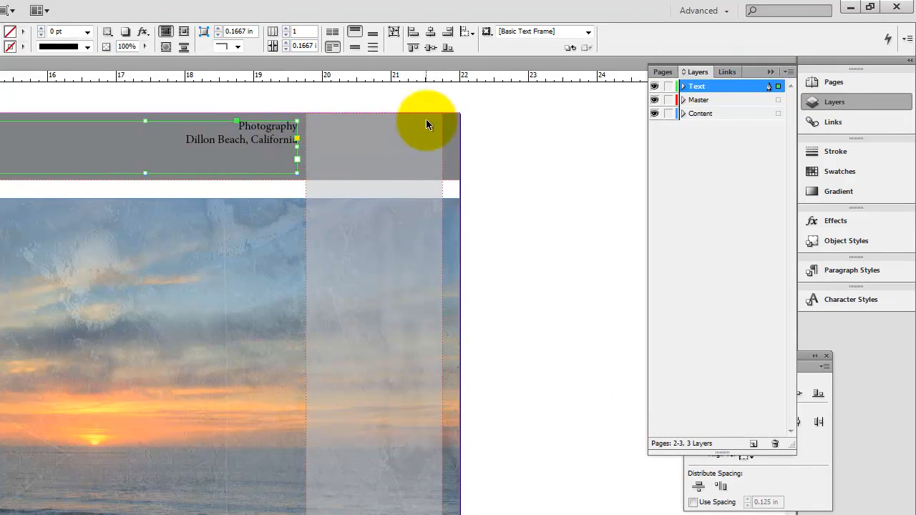
left_click(604, 133)
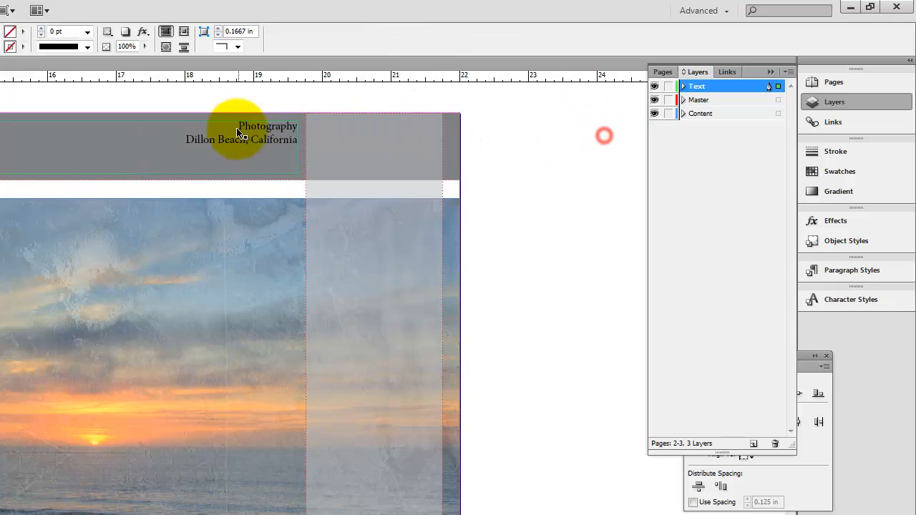
Step: Set both lines of the header text to Arial at 24 pt
double_click(247, 126)
left_click_drag(235, 127, 325, 139)
left_click(287, 127)
left_click(227, 120)
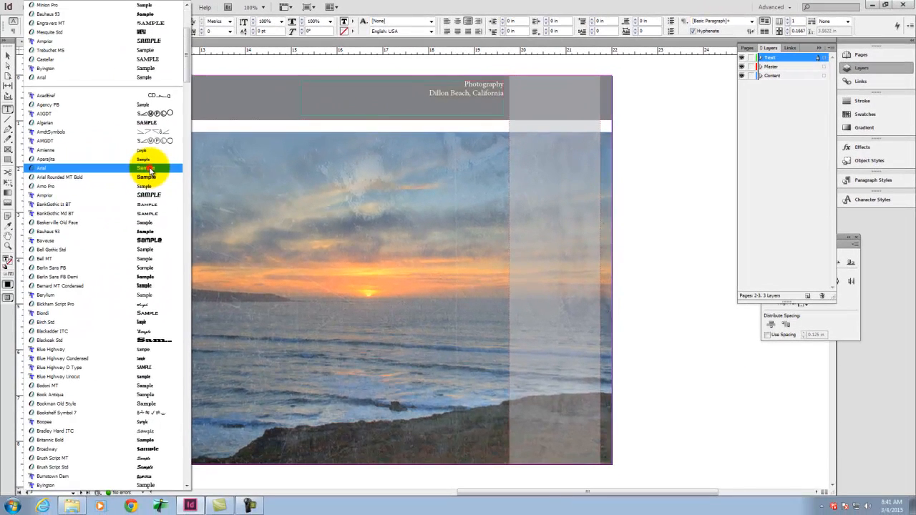
left_click(149, 169)
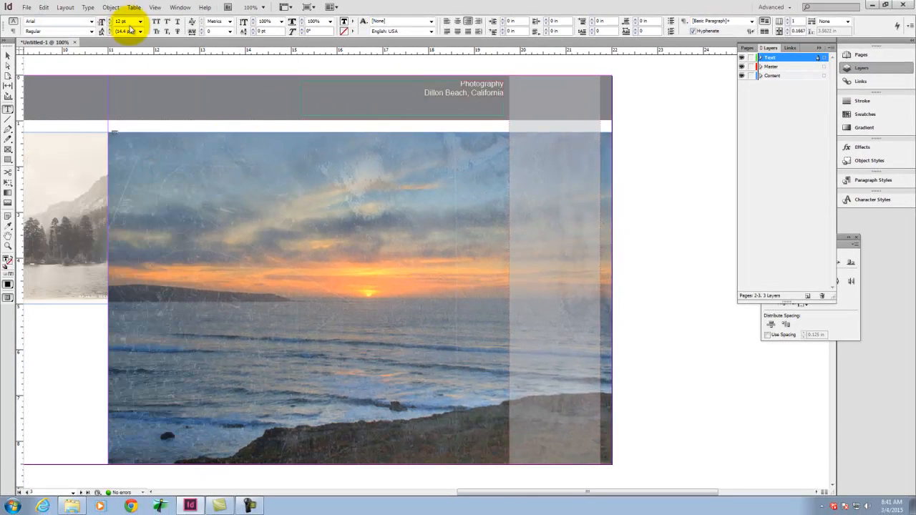
left_click(139, 23)
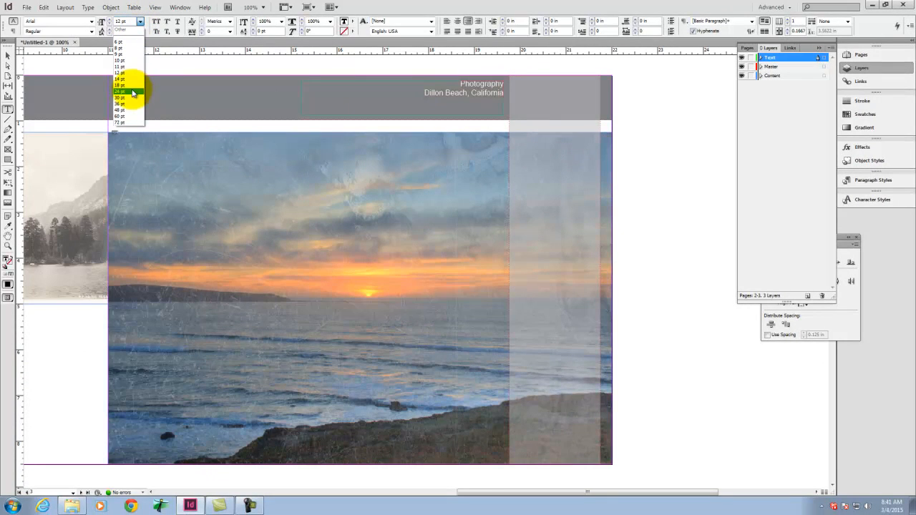
left_click(128, 92)
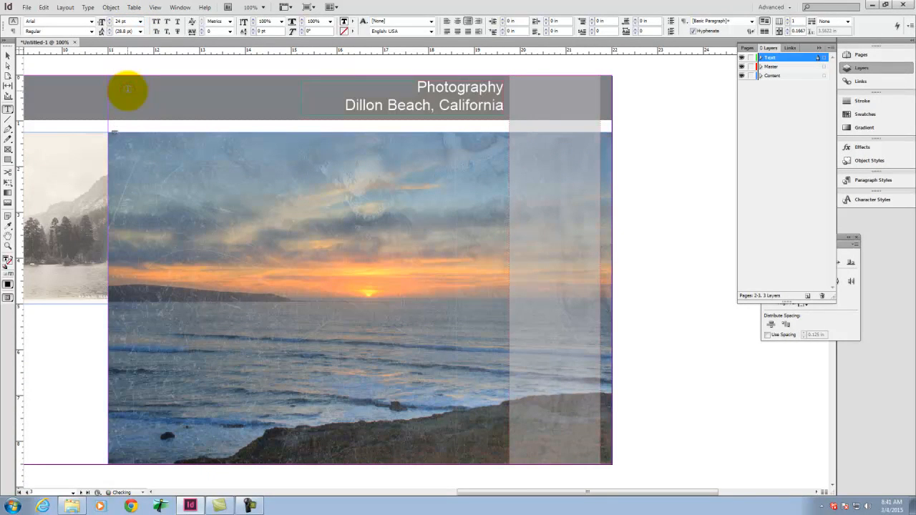
Step: Reduce the "Dillon Beach, California" line to 12 pt
left_click(321, 98)
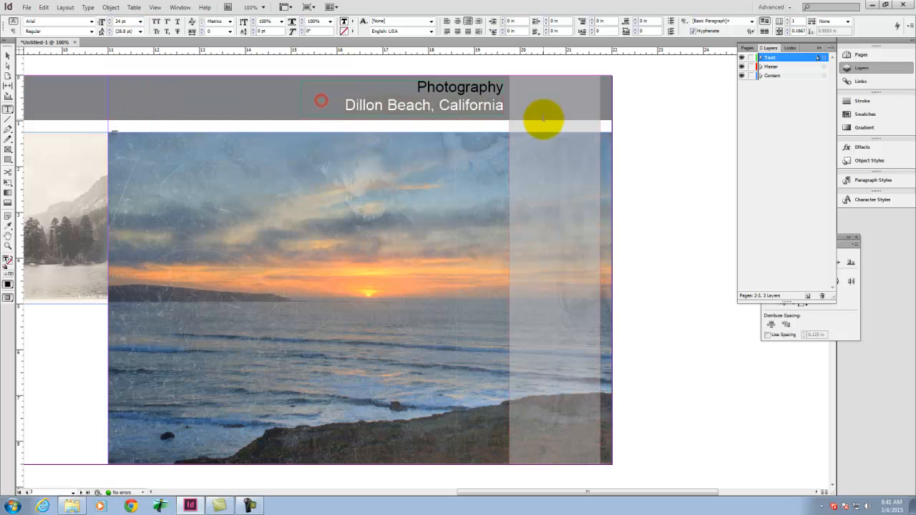
left_click(91, 32)
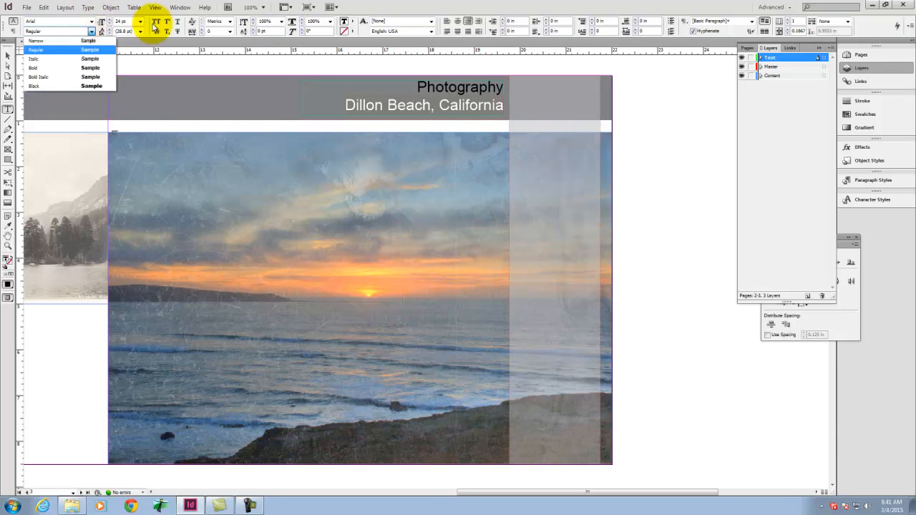
left_click(136, 19)
left_click(140, 21)
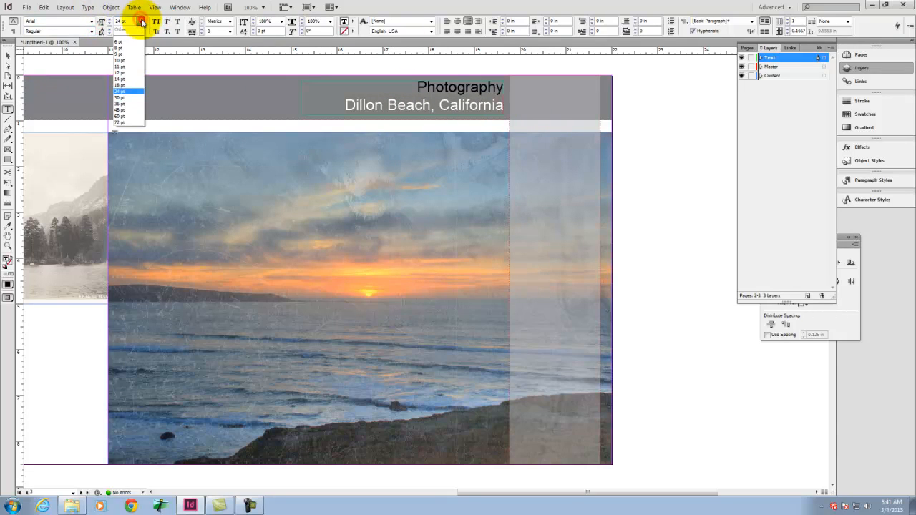
left_click(125, 72)
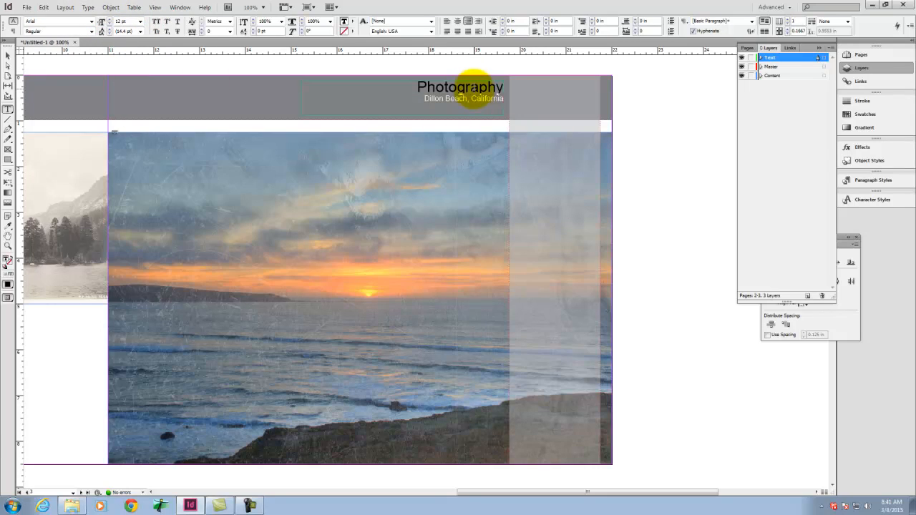
Step: Try Trebuchet MS on both lines of the header text
left_click(91, 31)
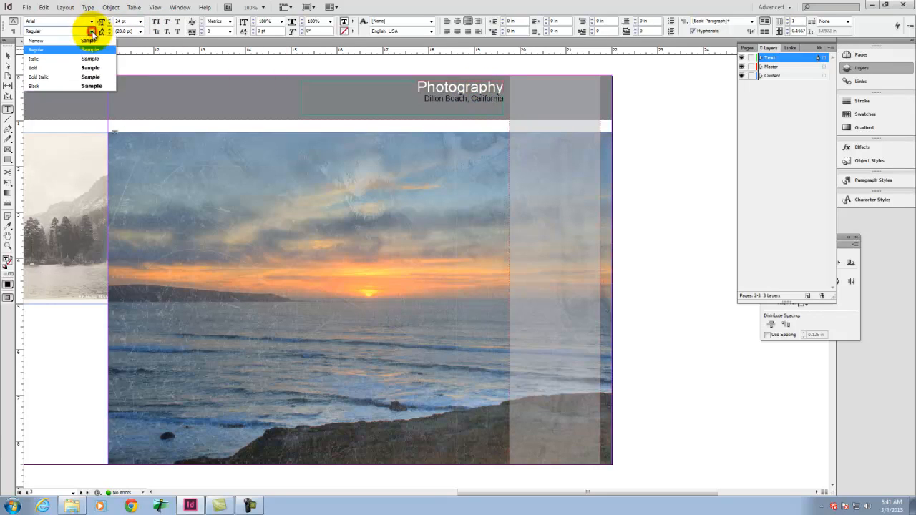
left_click(91, 31)
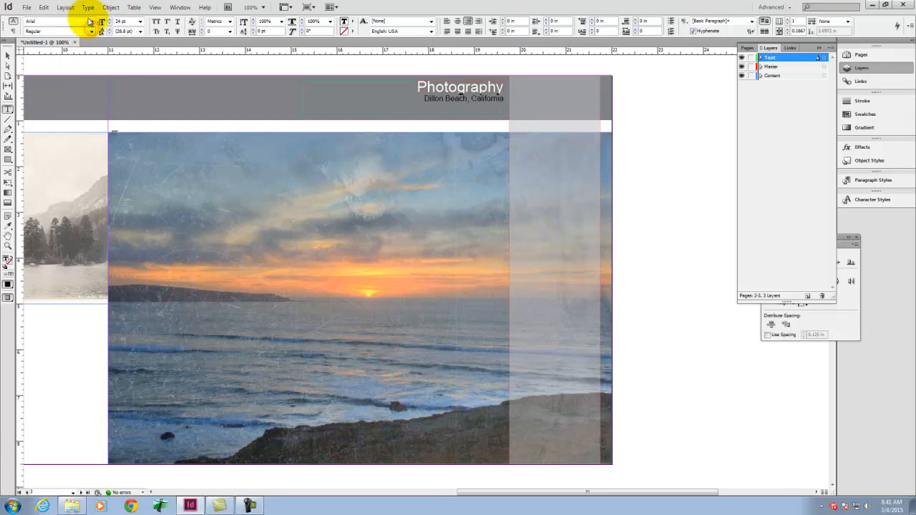
key("ctrl+a")
left_click(91, 21)
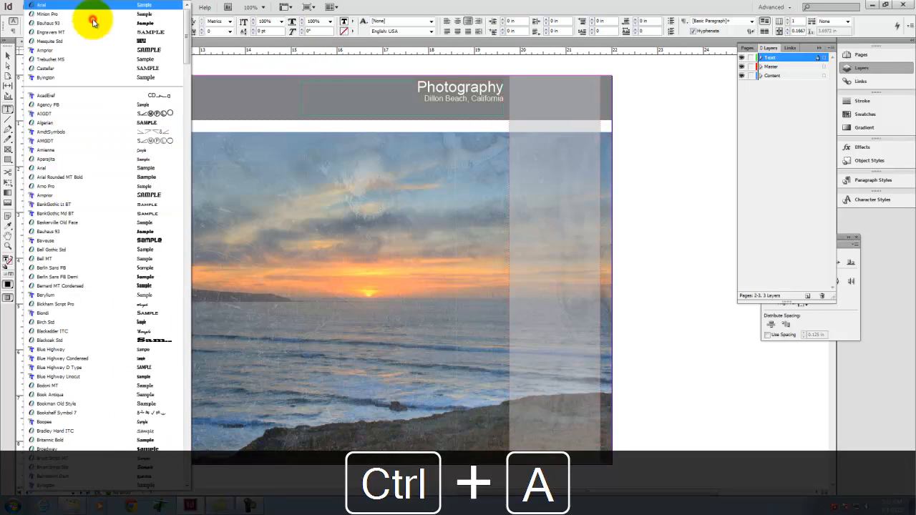
left_click(179, 58)
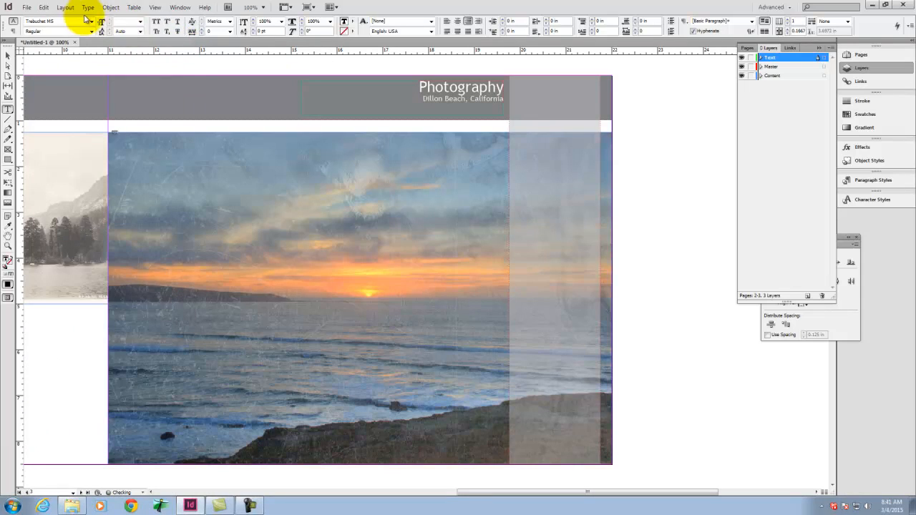
Step: Set the font of both header text lines to Eras Light ITC
left_click(92, 22)
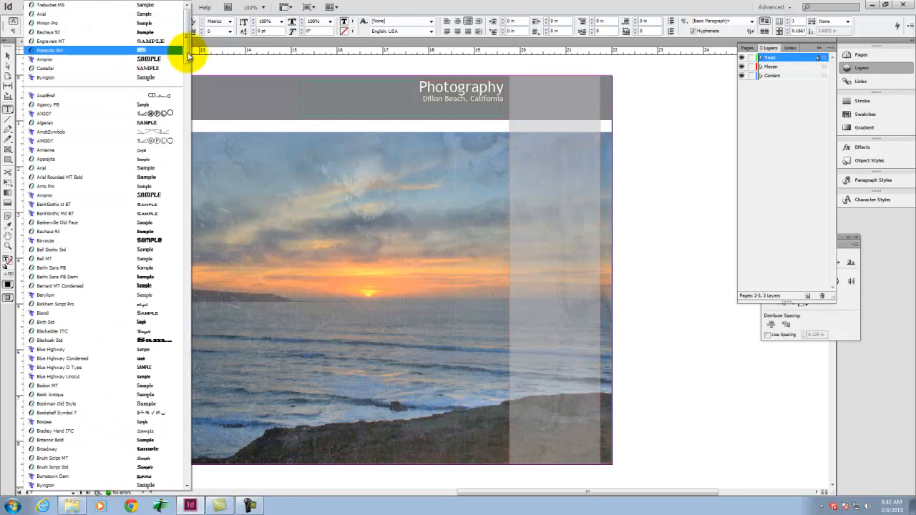
left_click_drag(184, 57, 189, 137)
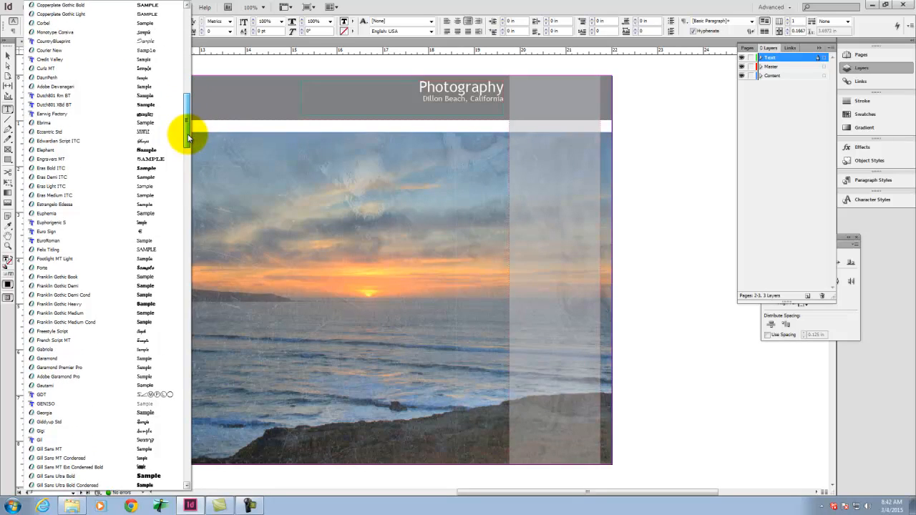
scroll(165, 186, "down", 5)
left_click(166, 185)
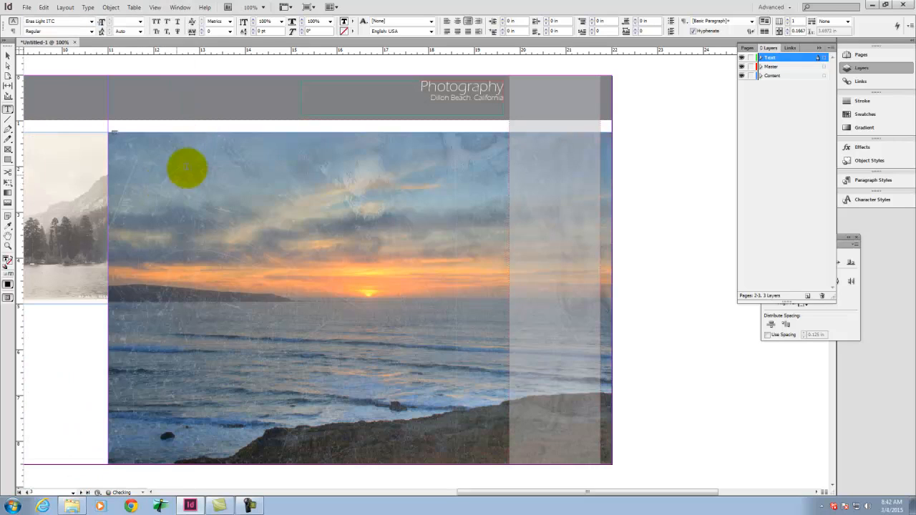
left_click(663, 111)
Step: Enlarge the "Photography" line of the header to 30 pt and leave text editing
left_click(445, 91)
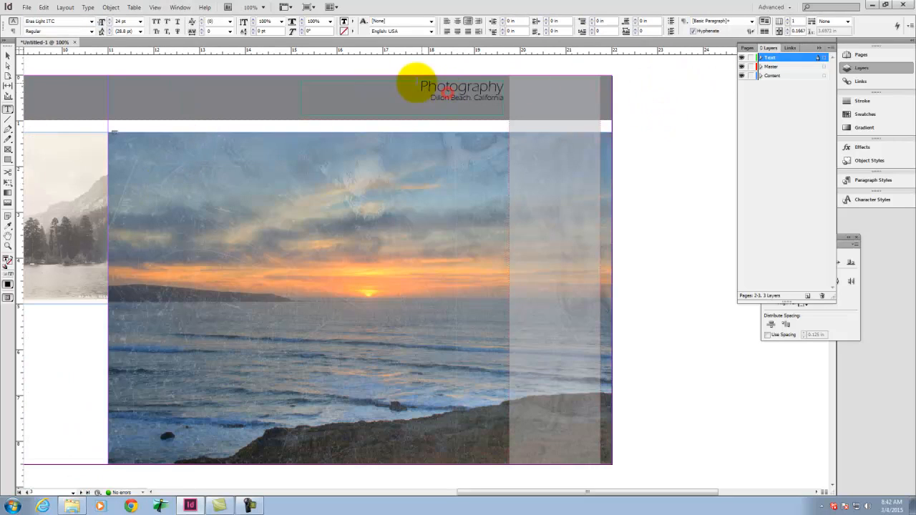
left_click_drag(419, 85, 516, 86)
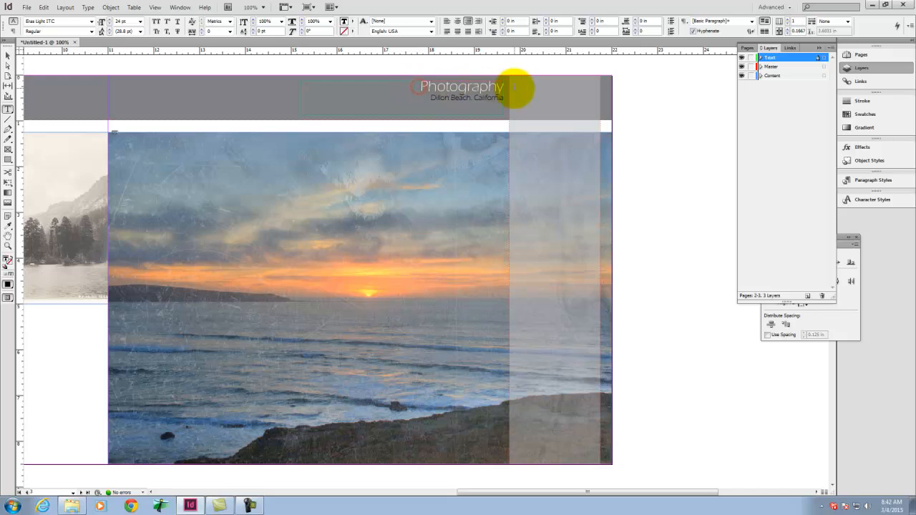
left_click(142, 22)
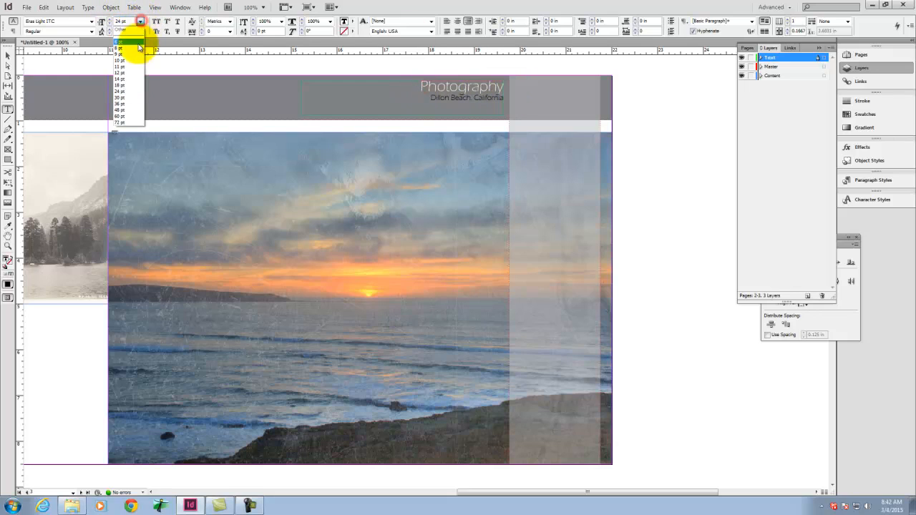
left_click(136, 95)
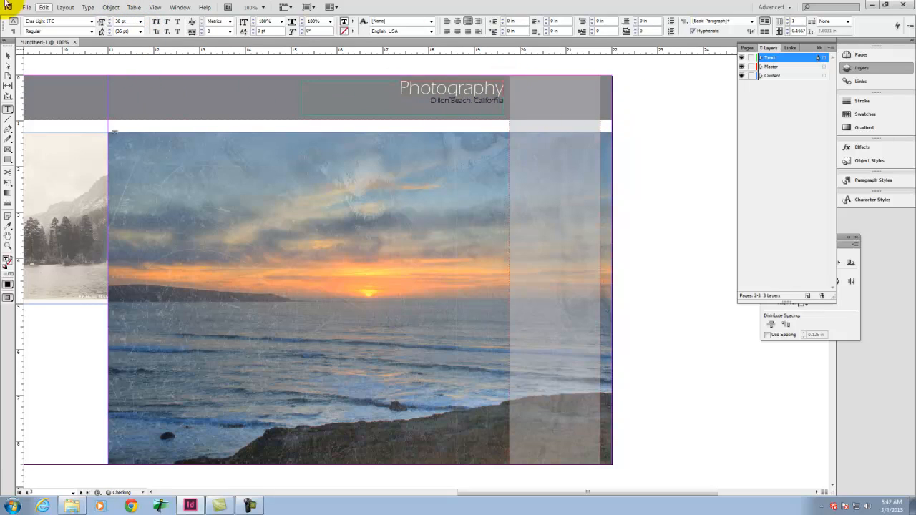
left_click(6, 55)
left_click(675, 119)
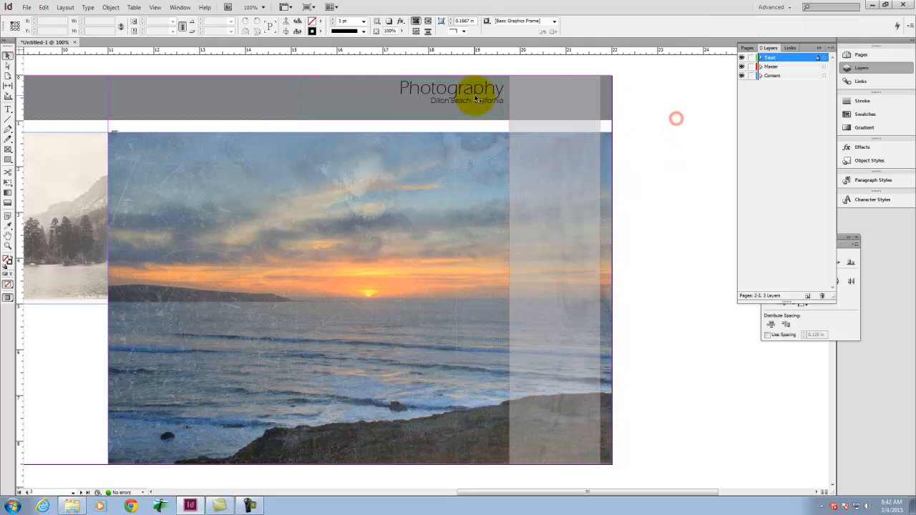
Step: Add 0.0625 in of space before the "Dillon Beach, California" line and deselect the frame
double_click(452, 99)
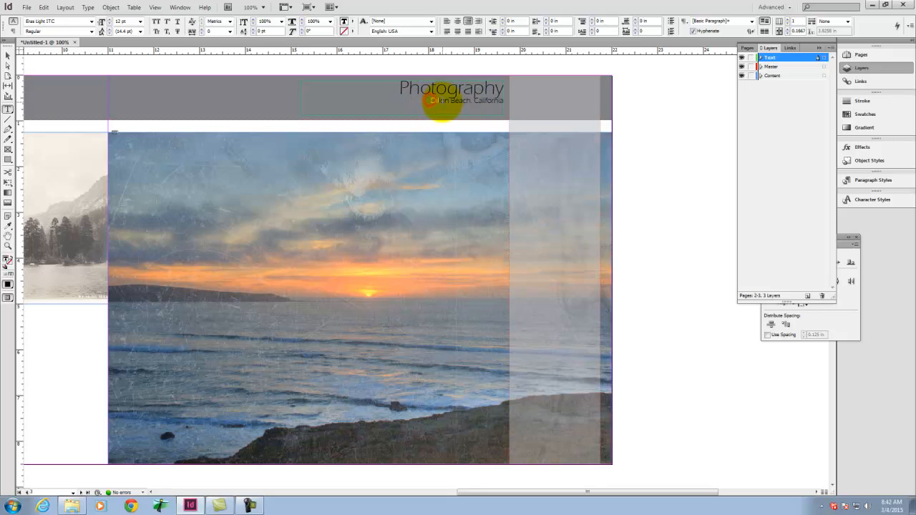
left_click(93, 32)
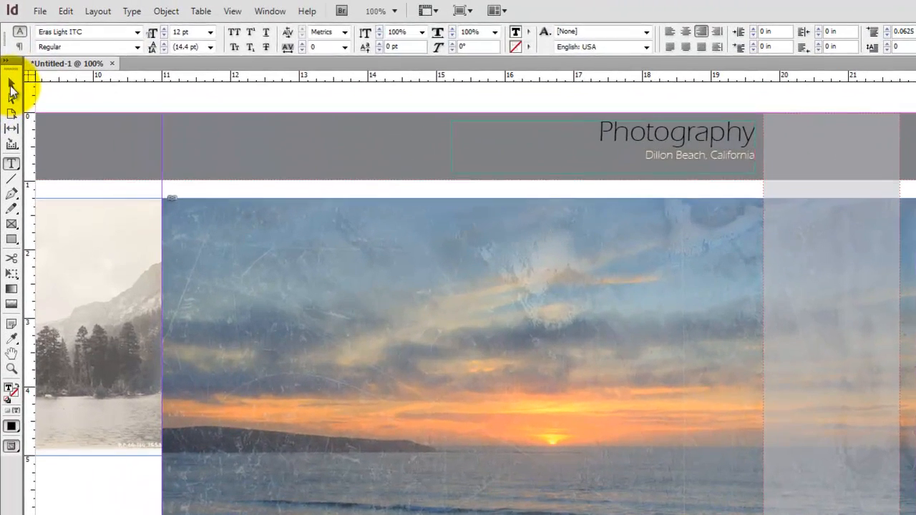
left_click(8, 56)
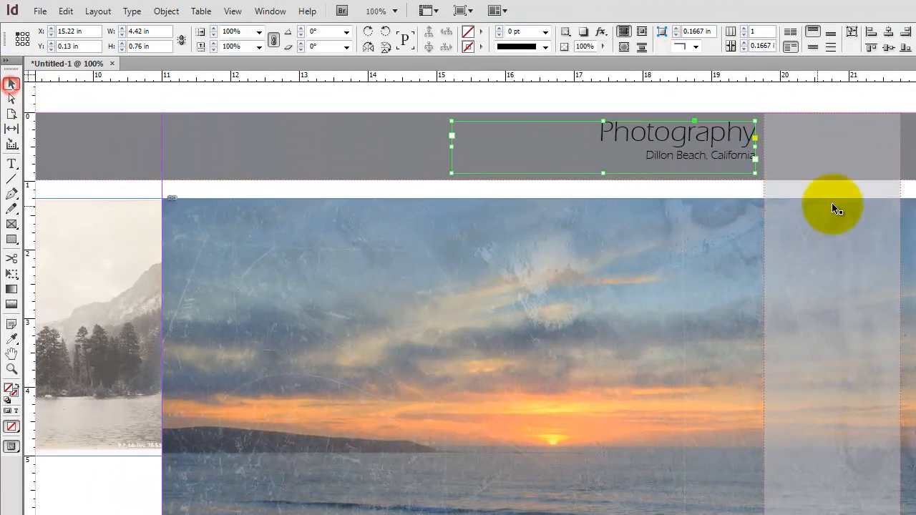
left_click(833, 204)
Step: Shorten the header text frame to about 0.64 in high and position it at about Y 0.17 in within the gray band
left_click(706, 157)
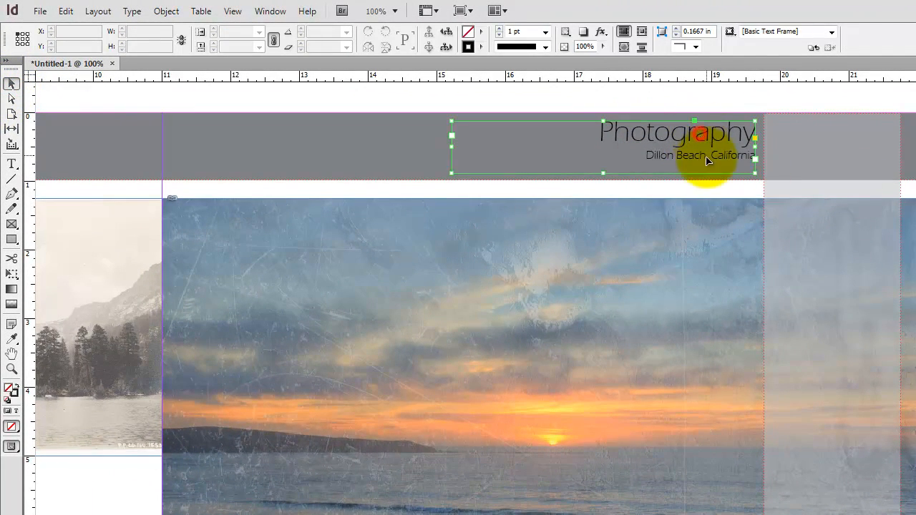
left_click_drag(603, 174, 604, 165)
mouse_move(258, 51)
left_mouse_down()
mouse_move(262, 38)
mouse_move(260, 54)
left_mouse_up()
left_click(563, 68)
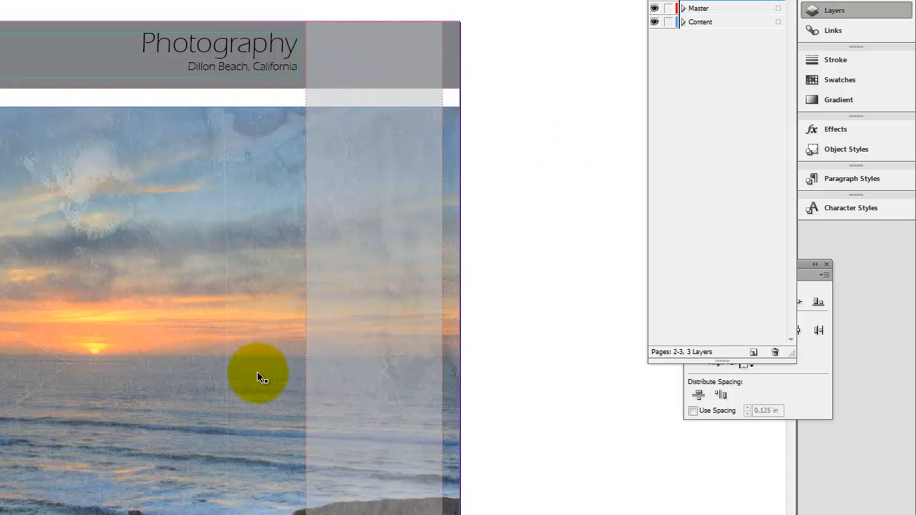
Step: Copy the header text frame from page 3 and go to page 5
left_click(276, 40)
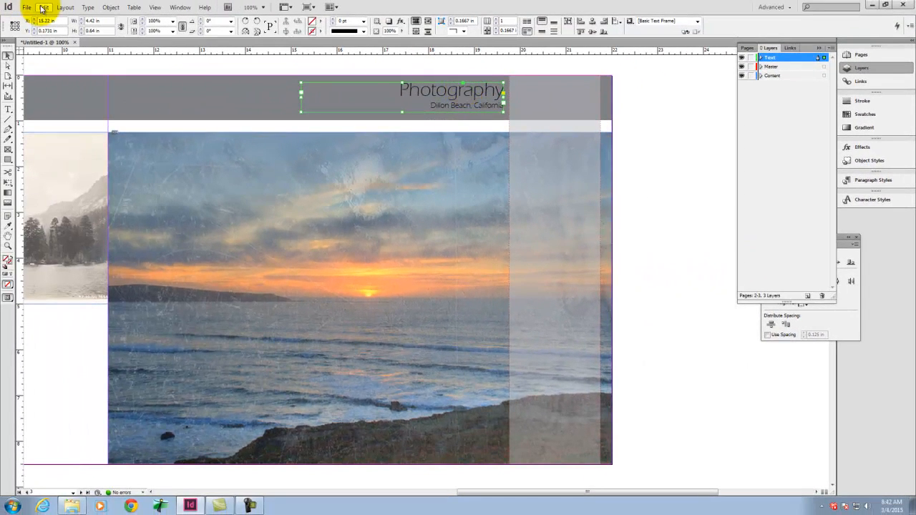
left_click(42, 6)
left_click(54, 54)
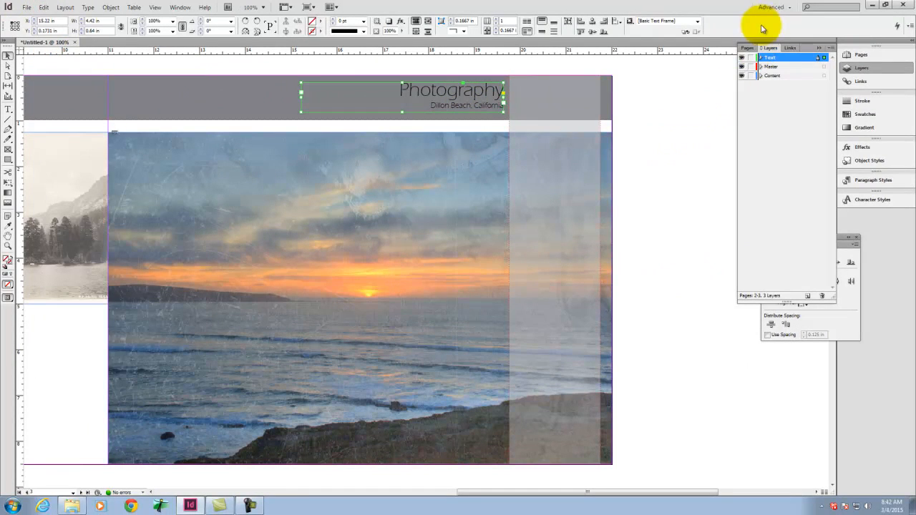
left_click(745, 47)
double_click(800, 189)
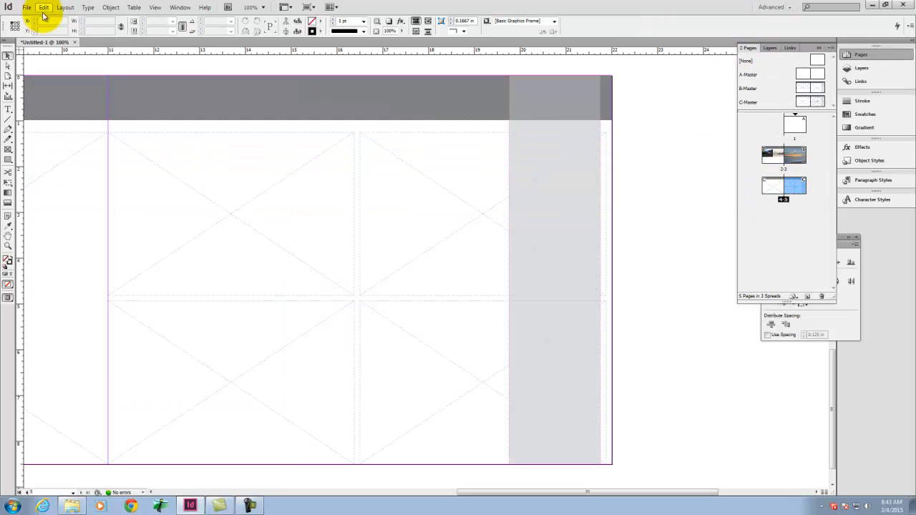
Step: Try a regular paste of the header text frame on page 5 and delete the pasted copy
left_click(43, 7)
left_click(54, 68)
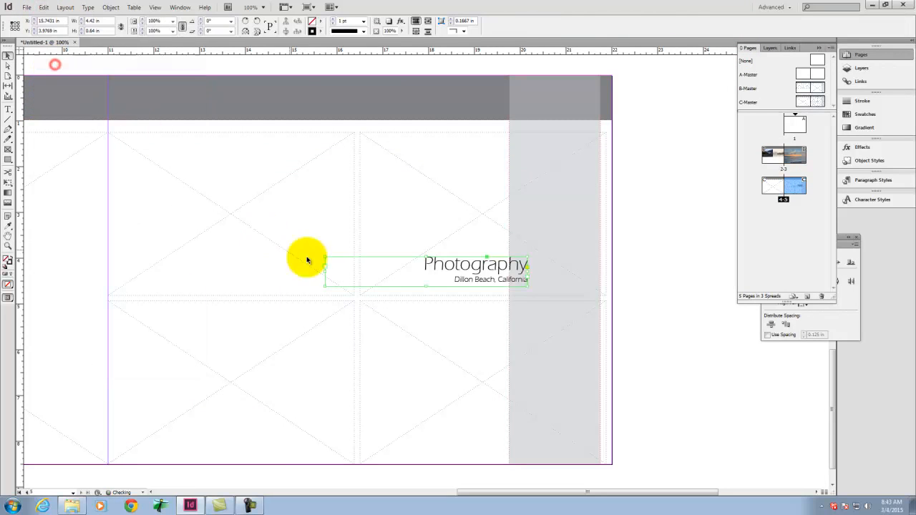
key("Delete")
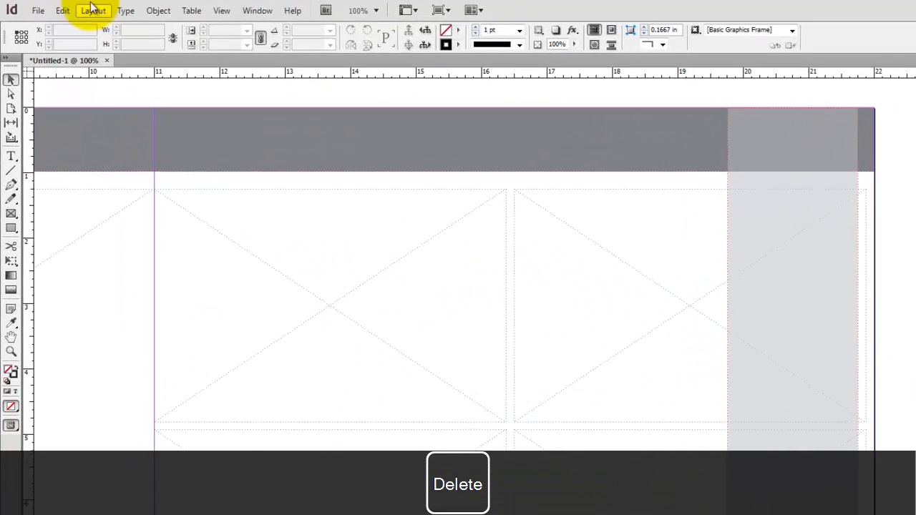
Step: Paste the header text frame in place on page 5 so it matches its page 3 position
left_click(44, 7)
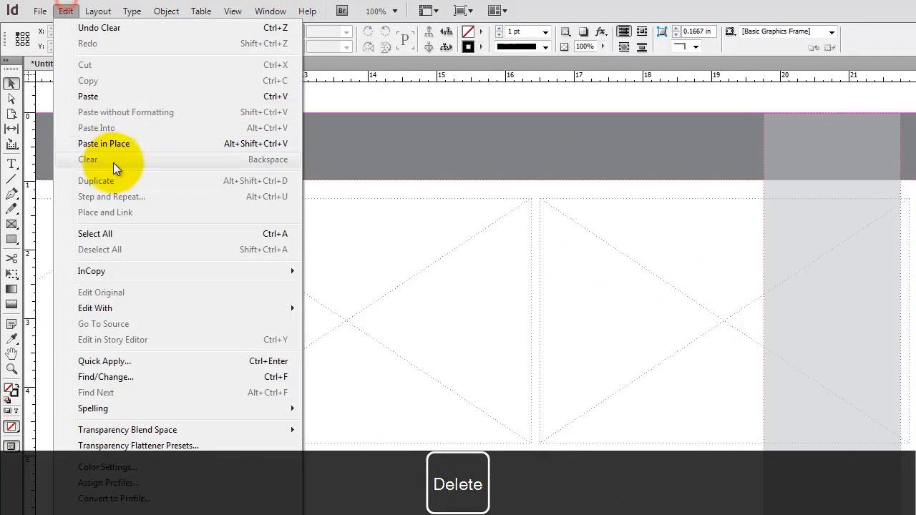
left_click(113, 143)
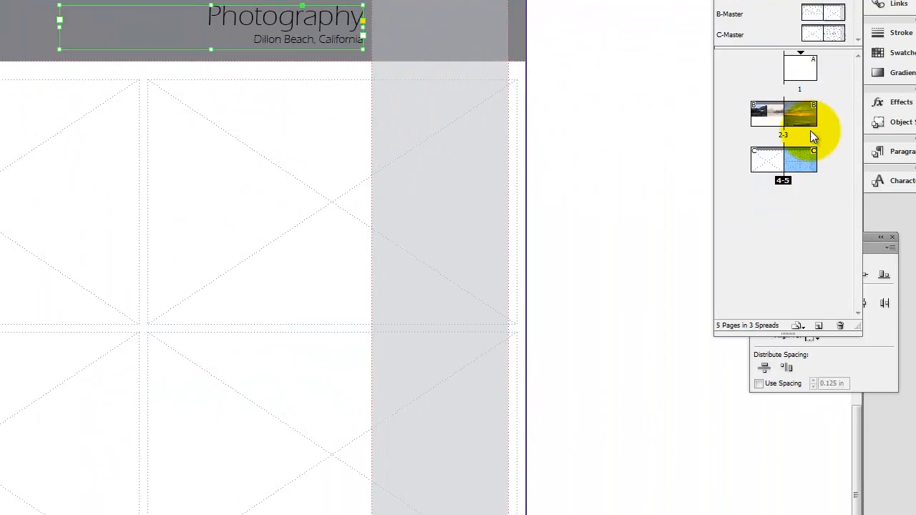
Step: Draw a text frame about 1.66 in wide and 4.4 in high in page 3's translucent sidebar and set its font to Eras Light ITC
double_click(743, 98)
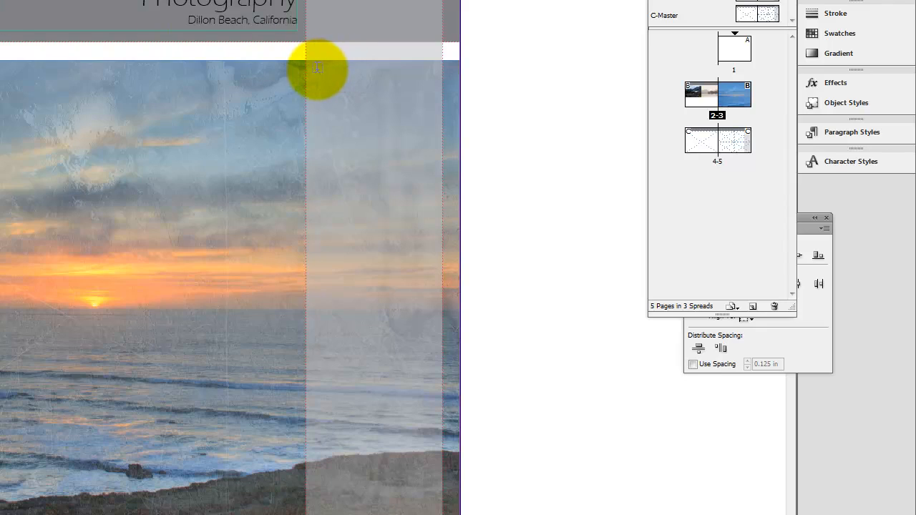
left_click_drag(317, 69, 430, 370)
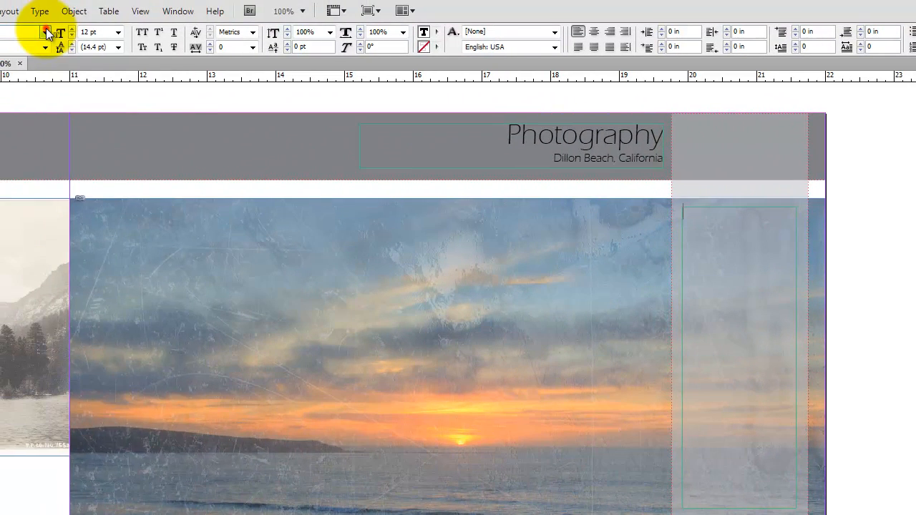
left_click(46, 33)
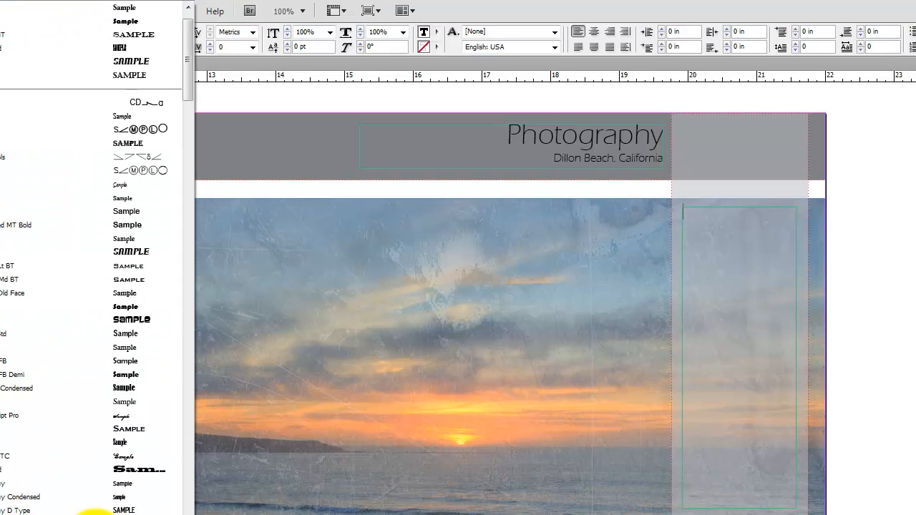
scroll(92, 505, "down", 3)
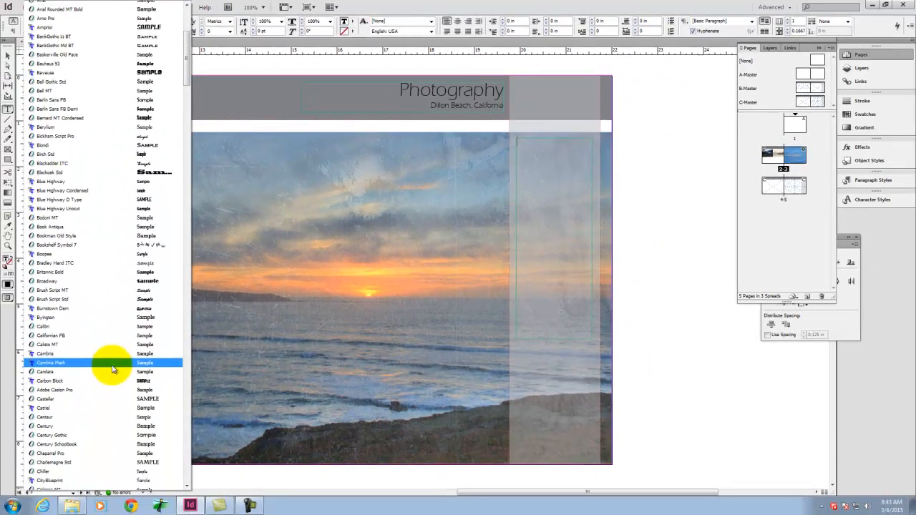
scroll(85, 510, "down", 4)
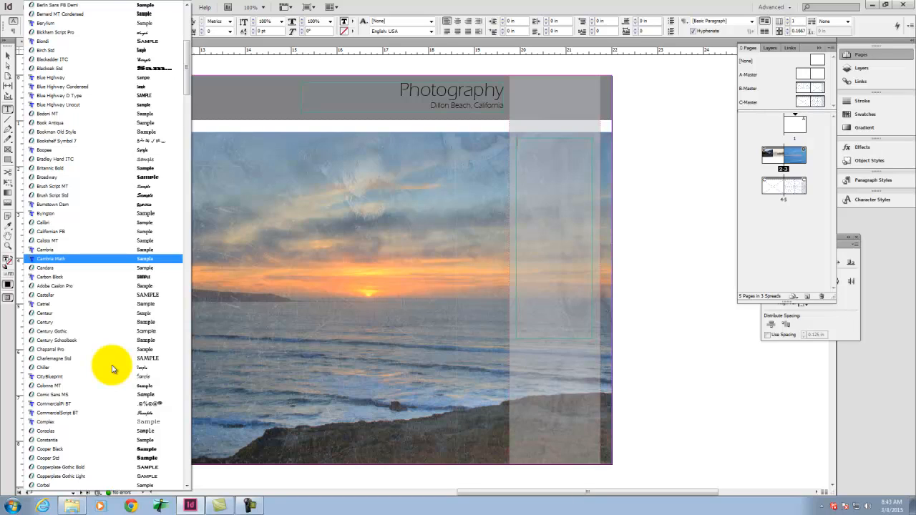
scroll(143, 293, "down", 7)
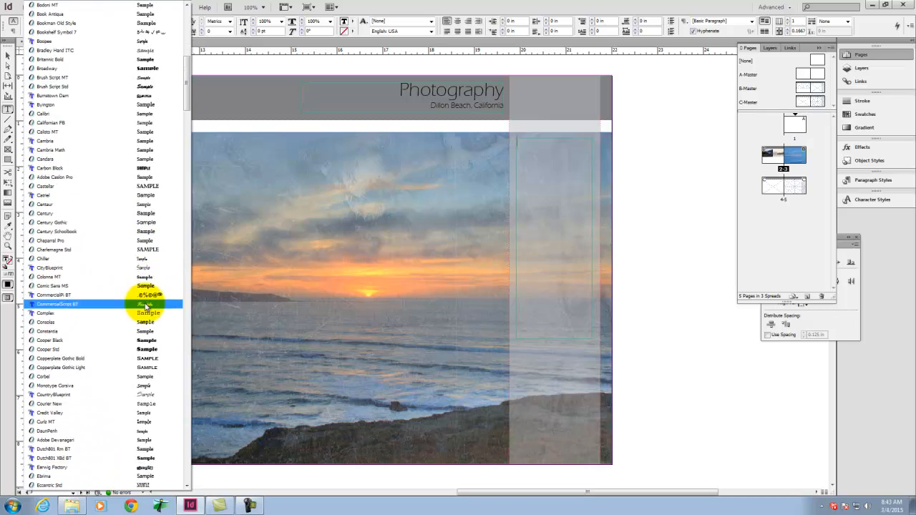
scroll(143, 308, "down", 4)
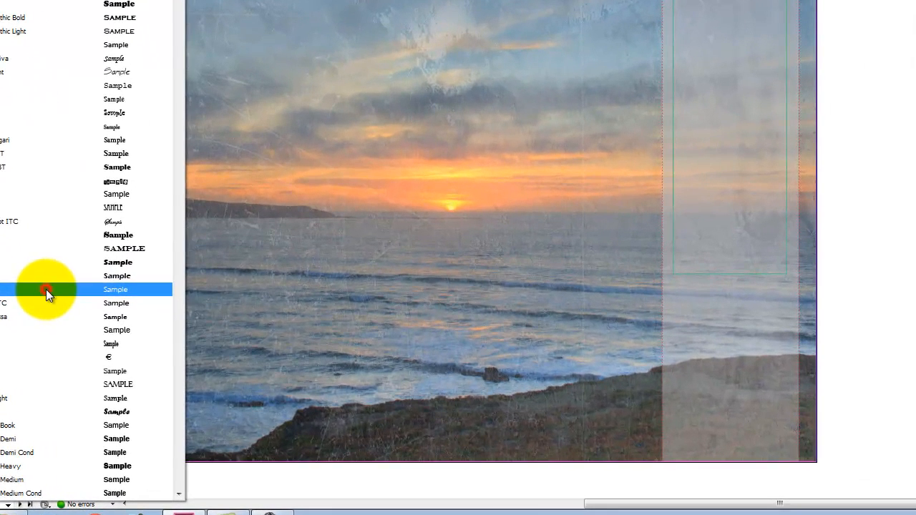
left_click(45, 292)
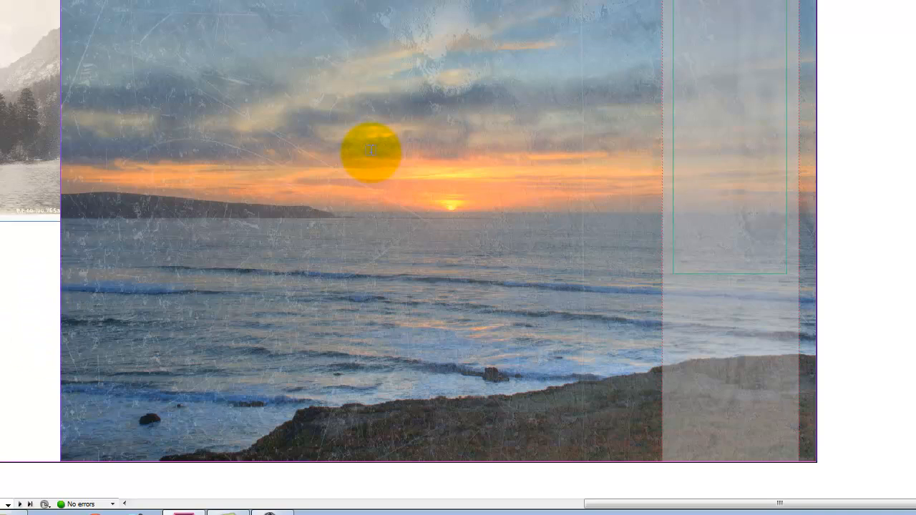
Step: Enter "An example of photography blah blah blah..." in the sidebar text frame
key("shift+a")
key("space")
key("BackSpace")
key("space")
type("alop")
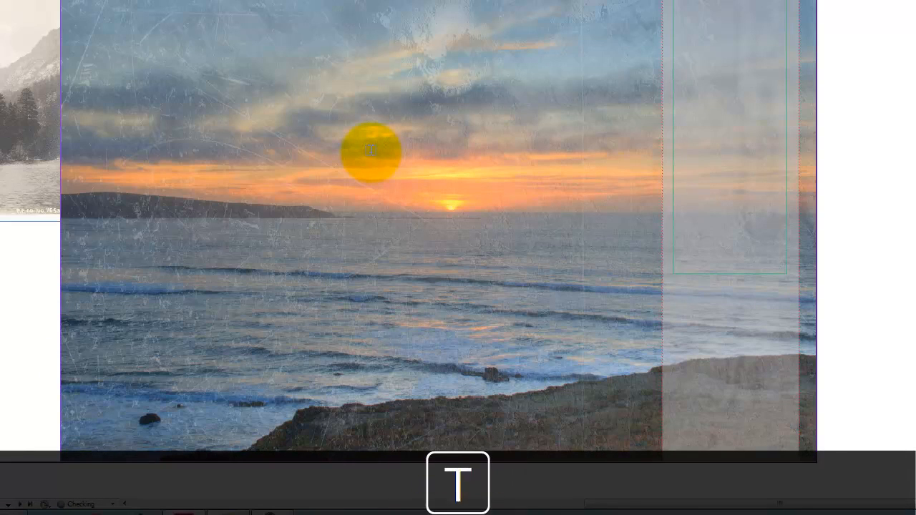
type(" a h")
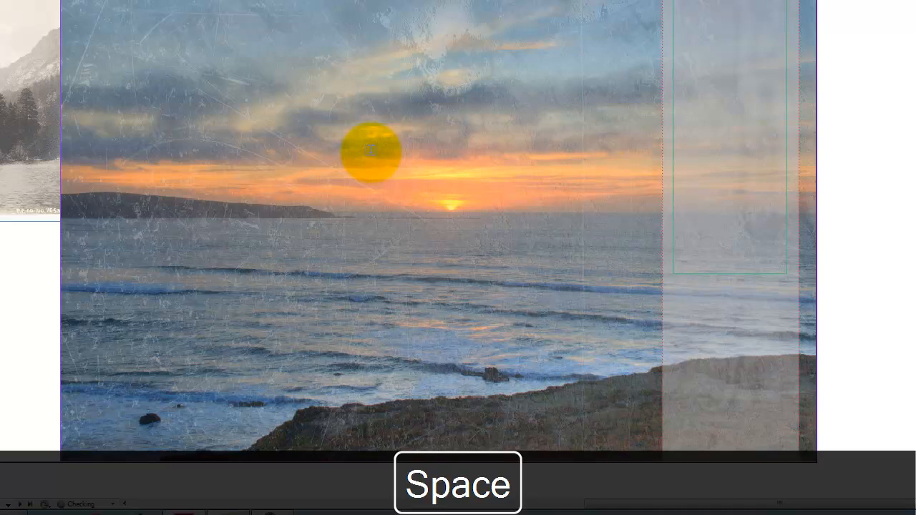
type("l")
key("BackSpace")
type("...")
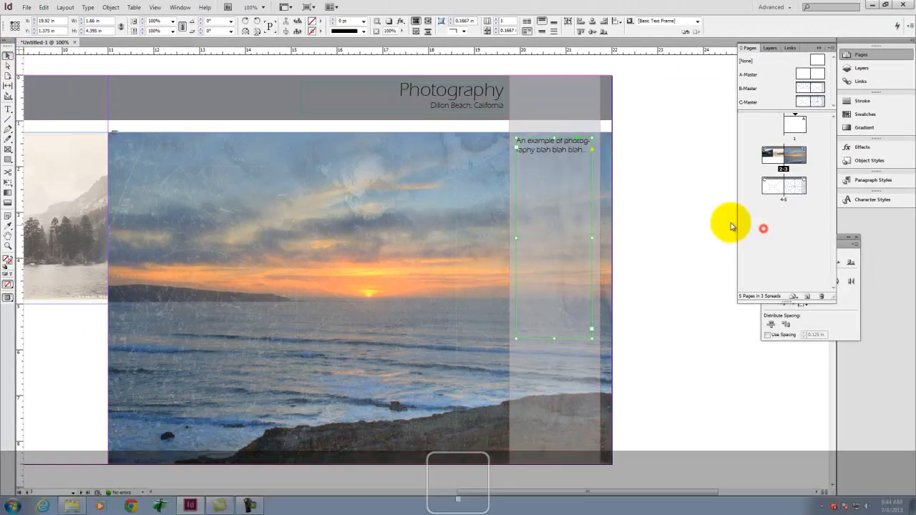
Step: Copy the sidebar text frame from page 3 and paste it in place on page 5
key("ctrl+c")
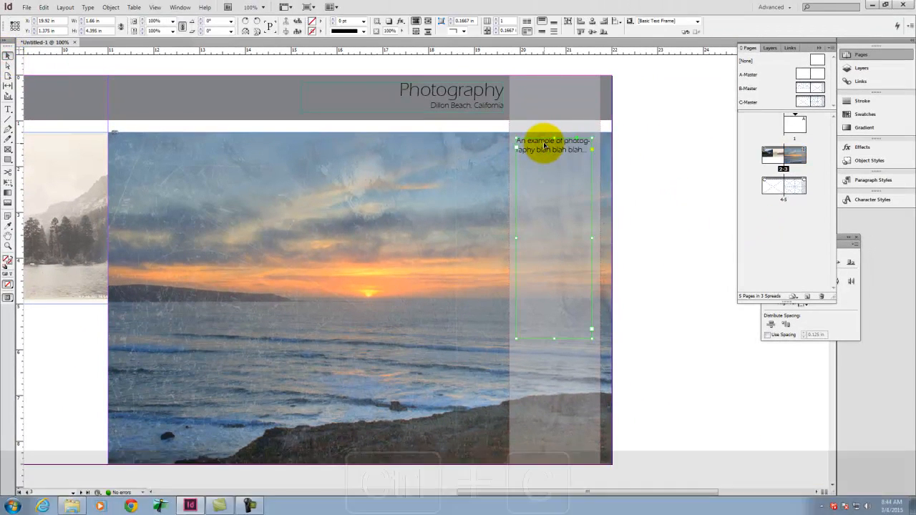
double_click(800, 185)
left_click(43, 7)
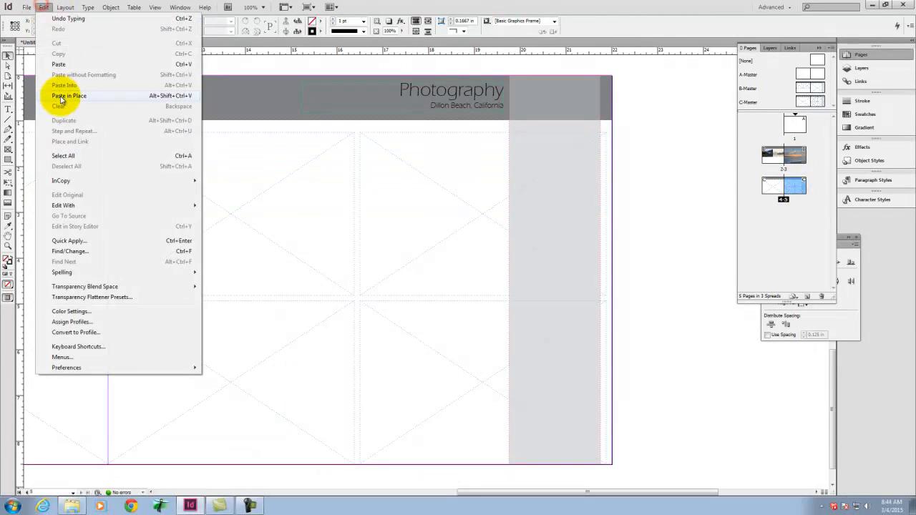
left_click(58, 93)
left_click(657, 192)
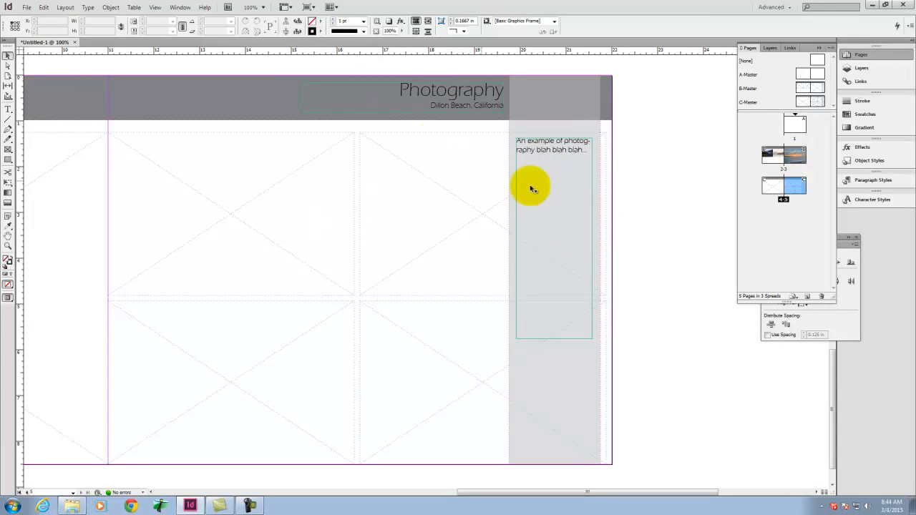
Step: Draw a text frame about 1.7 in wide at the foot of the B-Master right page's sidebar and right-align its text
double_click(798, 156)
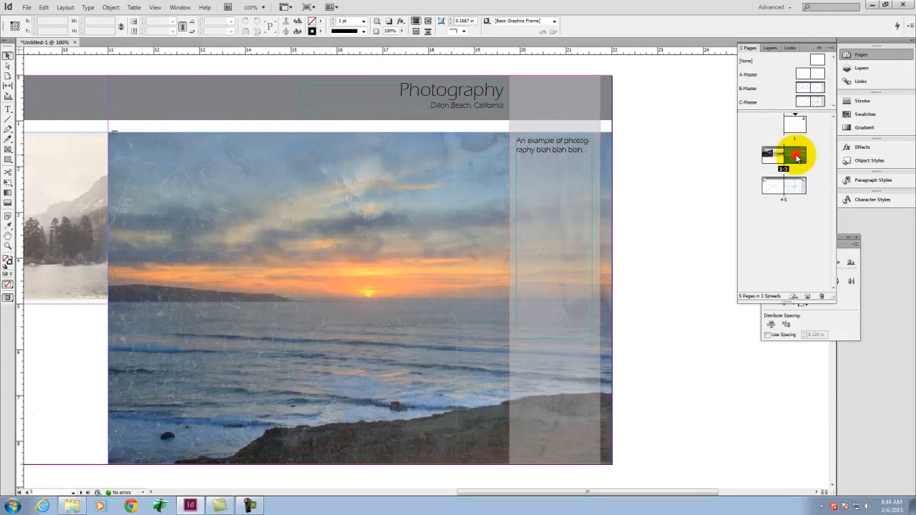
left_click(641, 162)
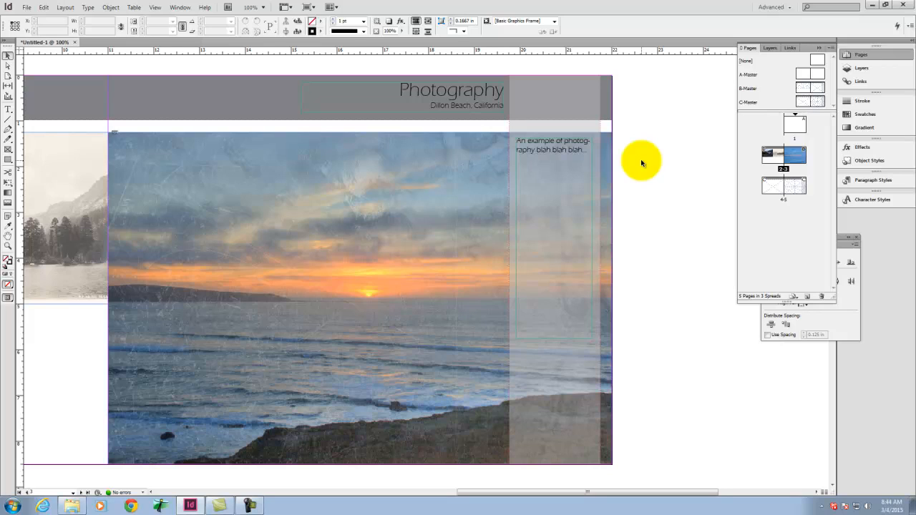
double_click(818, 90)
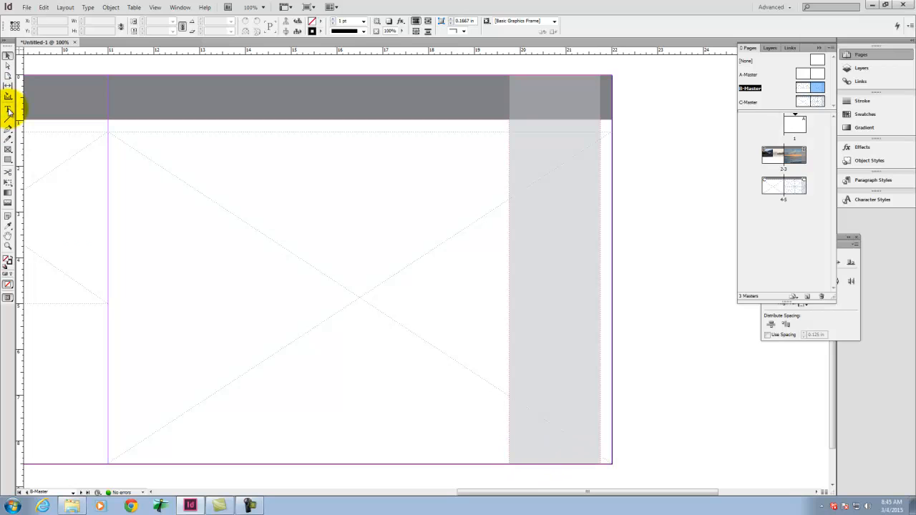
left_click(7, 108)
left_click_drag(518, 443, 598, 456)
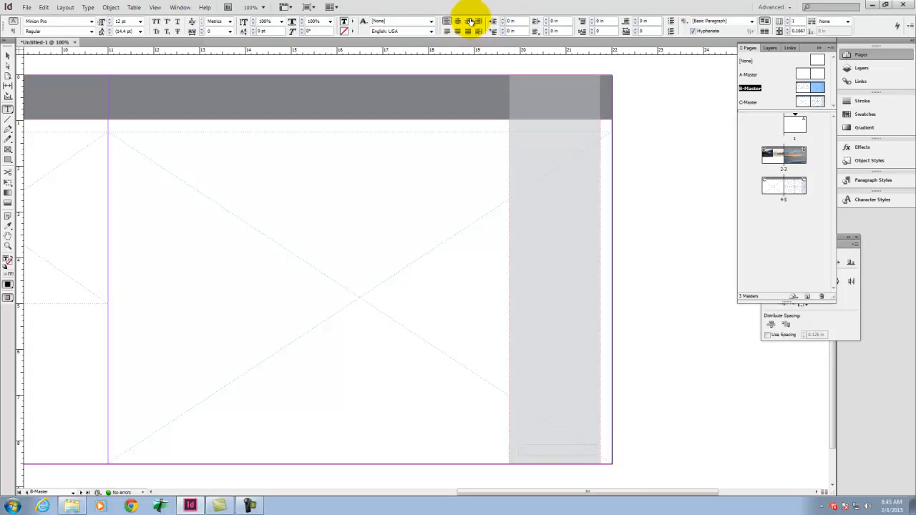
left_click(466, 22)
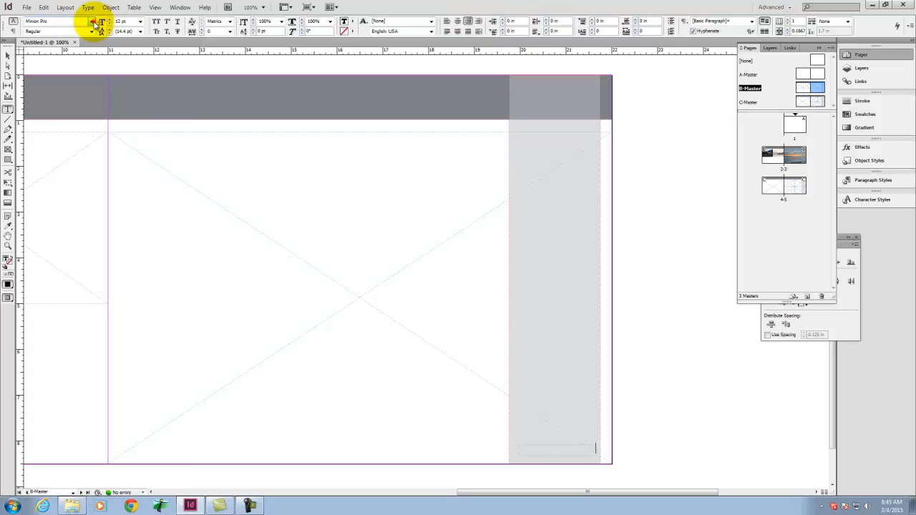
Step: Try a fixed page number 1 in Eras Light ITC in the new B-Master frame and check it on page 3
left_click(90, 21)
scroll(88, 403, "down", 8)
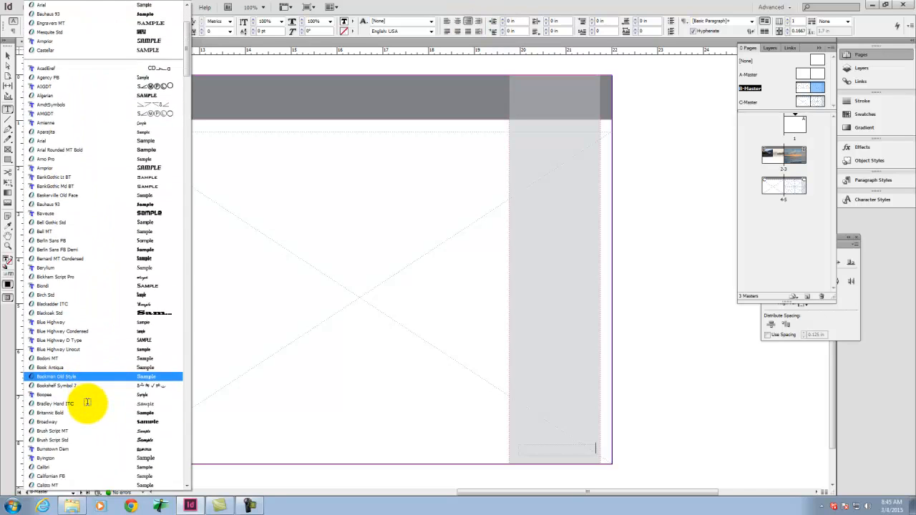
scroll(87, 403, "down", 10)
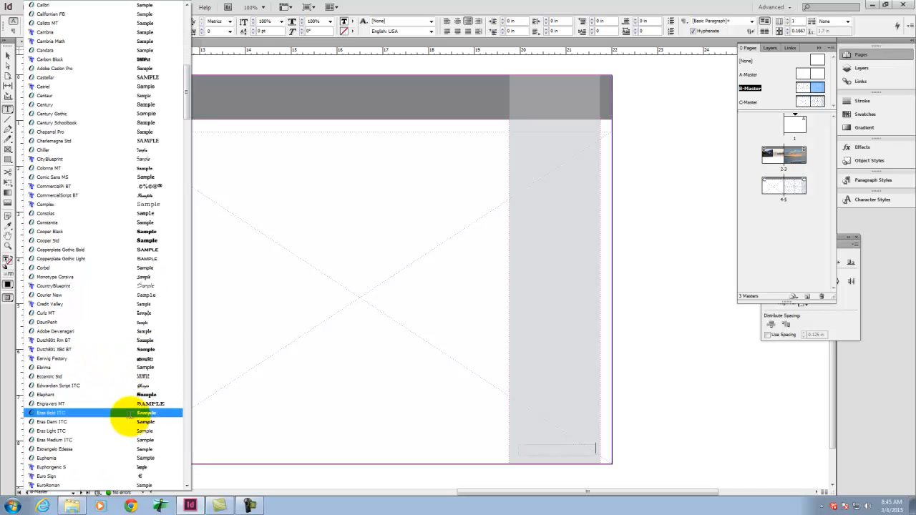
left_click(131, 430)
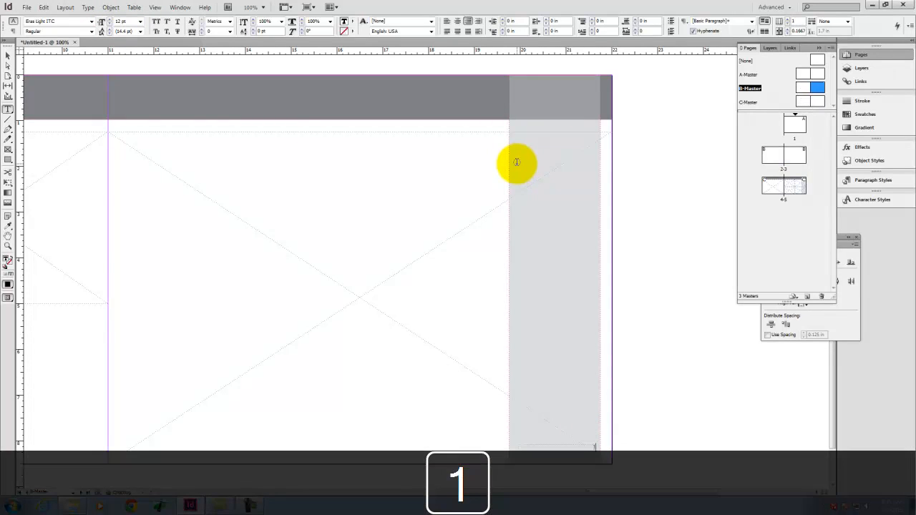
left_click(7, 55)
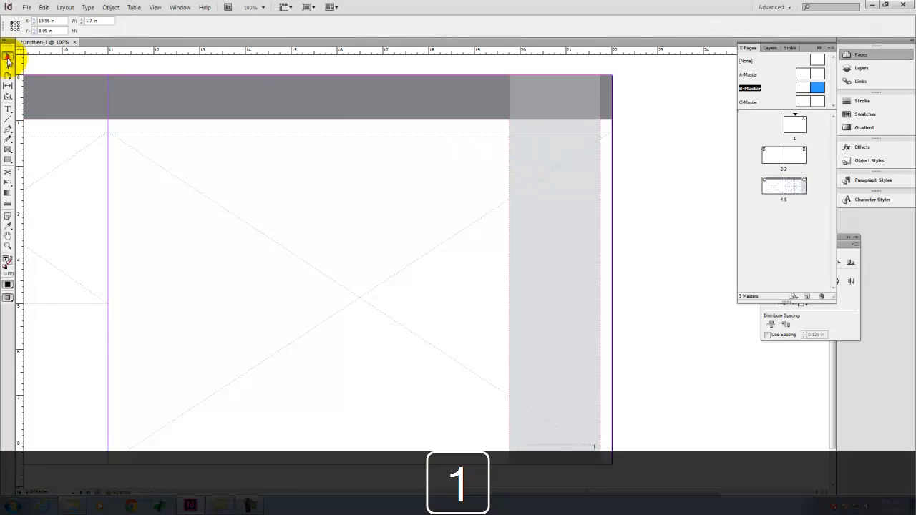
double_click(802, 152)
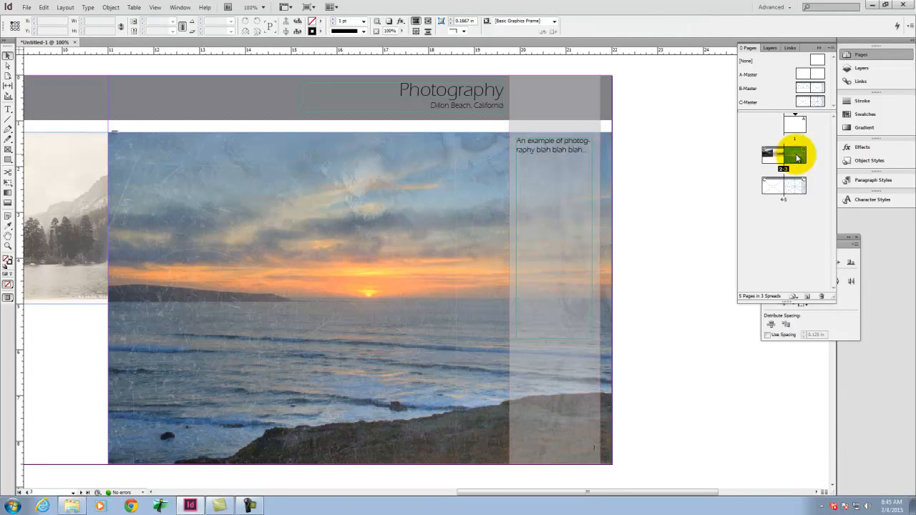
Step: Replace the fixed 1 in the B-Master frame with a Current Page Number marker and check pages 3 and 5
double_click(811, 88)
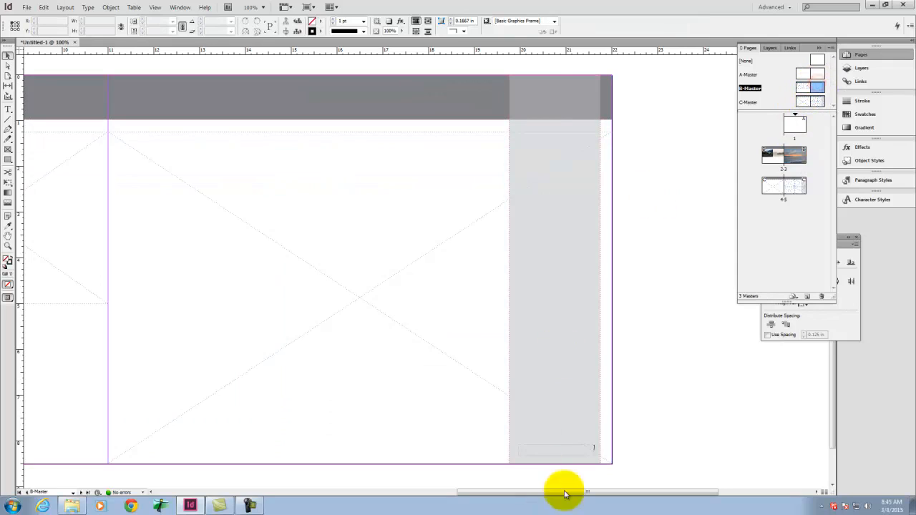
double_click(589, 447)
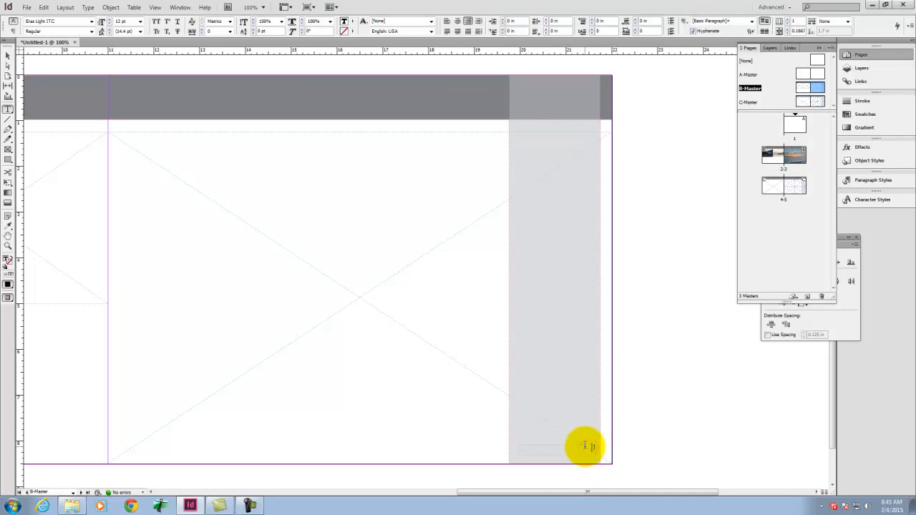
left_click_drag(586, 446, 615, 454)
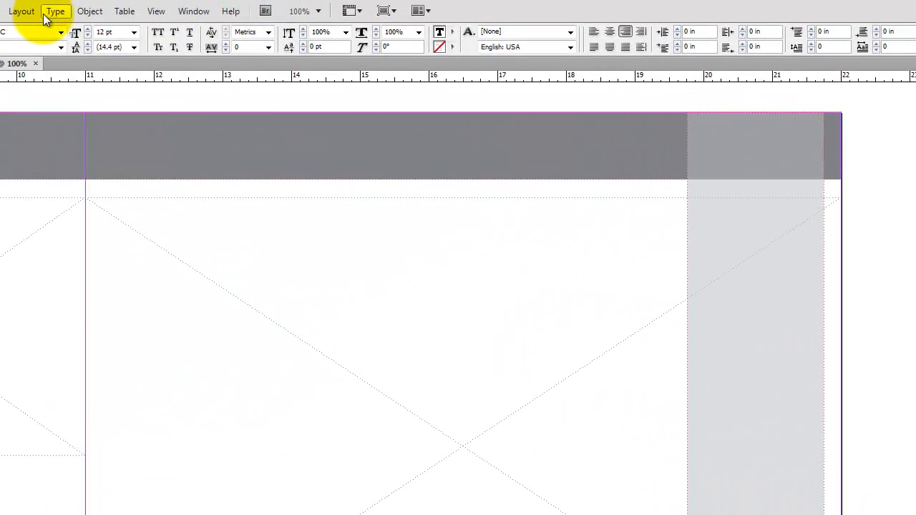
left_click(87, 7)
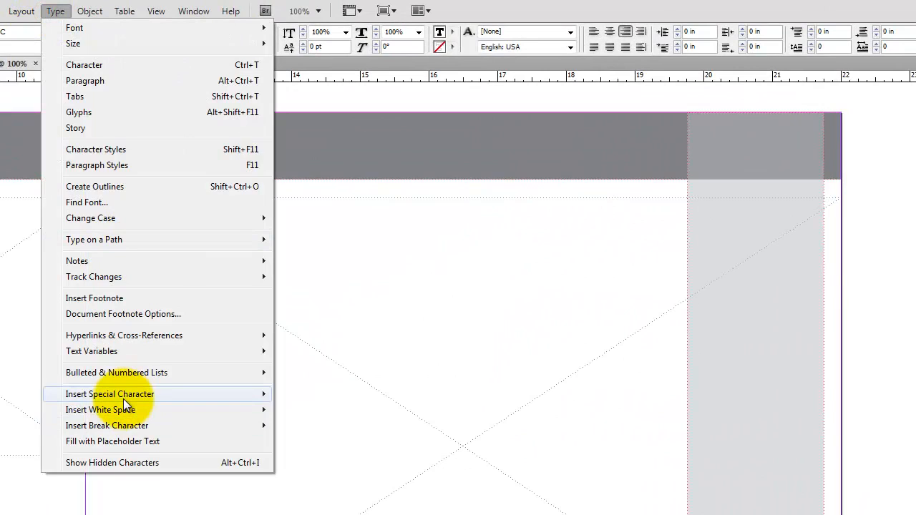
mouse_move(123, 401)
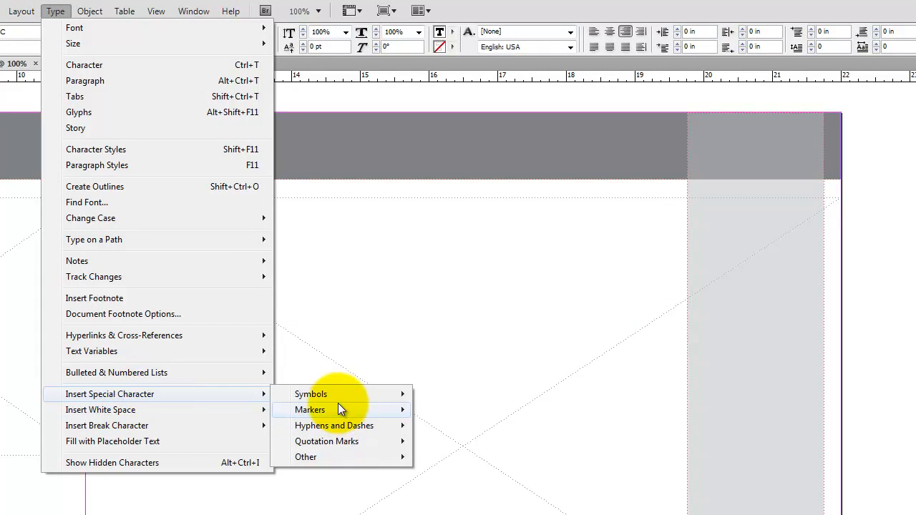
mouse_move(338, 408)
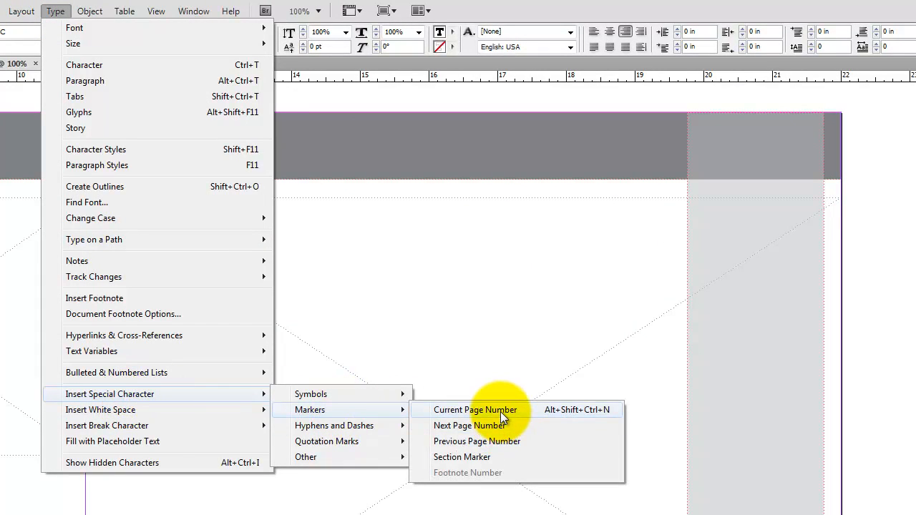
left_click(475, 410)
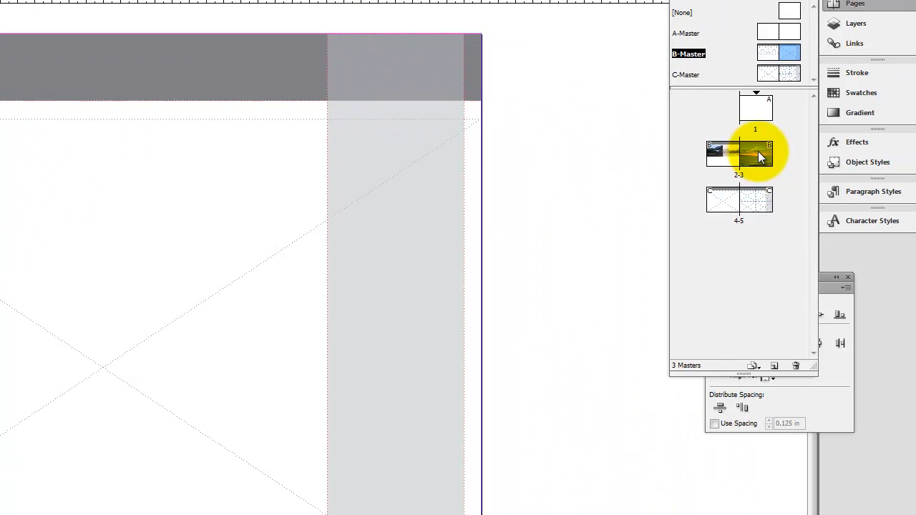
double_click(738, 148)
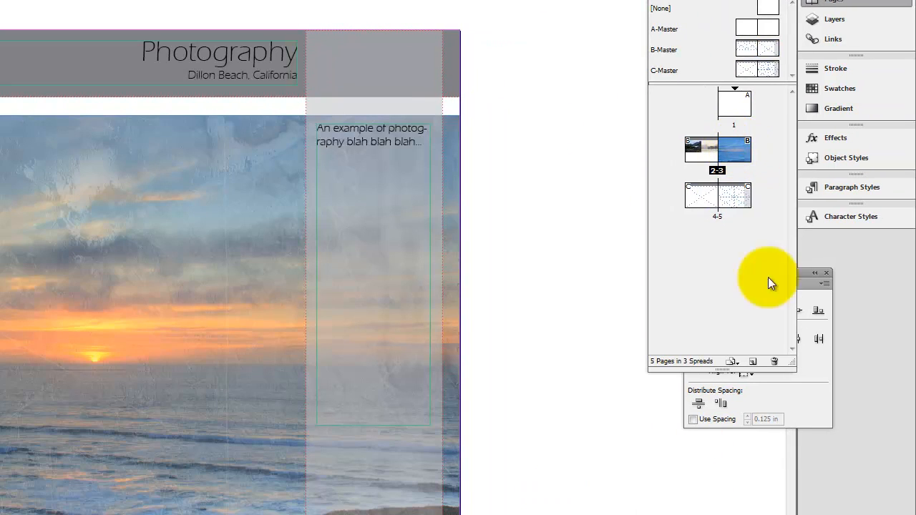
double_click(724, 199)
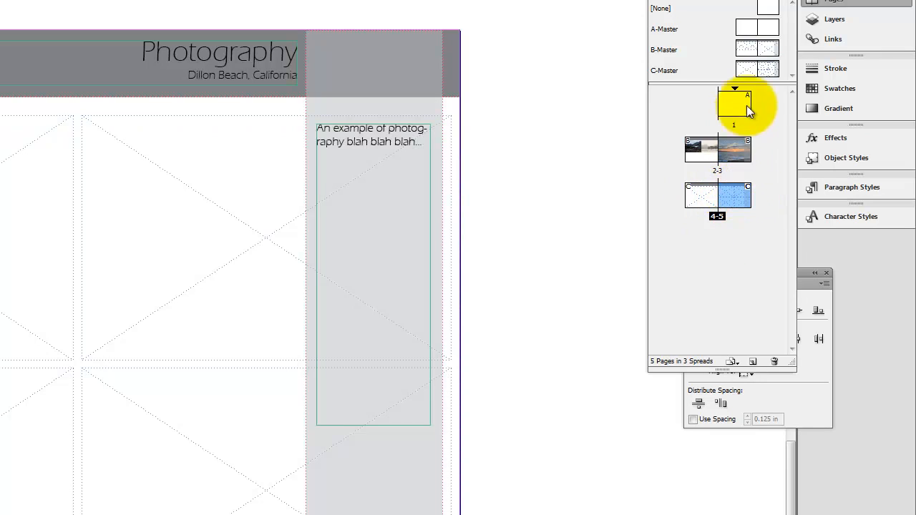
double_click(739, 149)
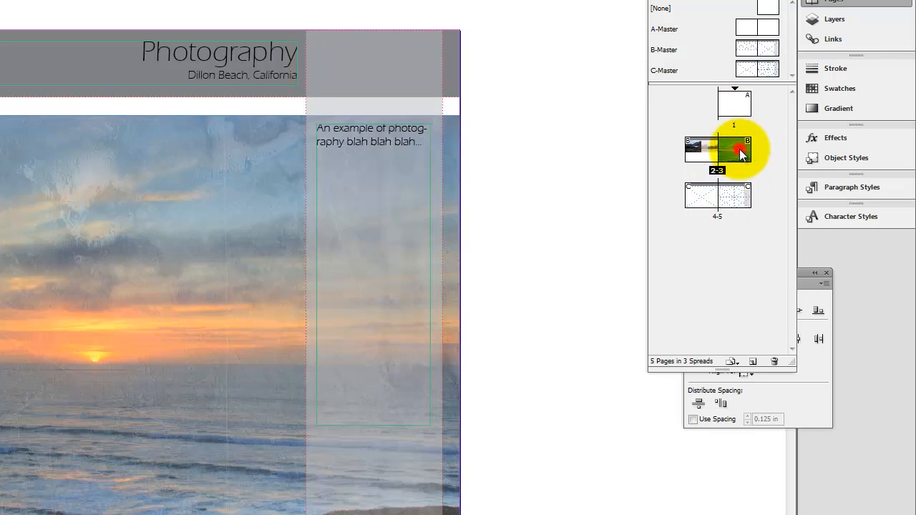
Step: Set the font of the B-Master's page number marker to Eras Bold ITC
double_click(770, 48)
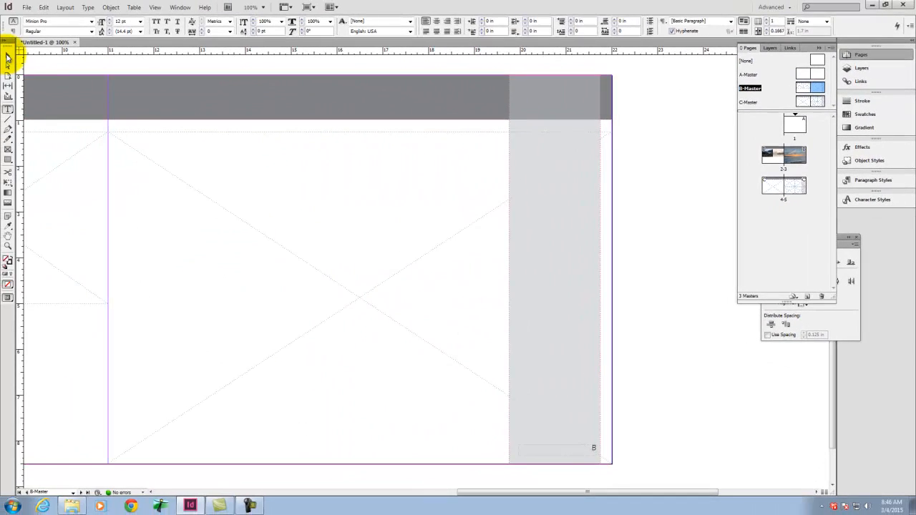
left_click(7, 57)
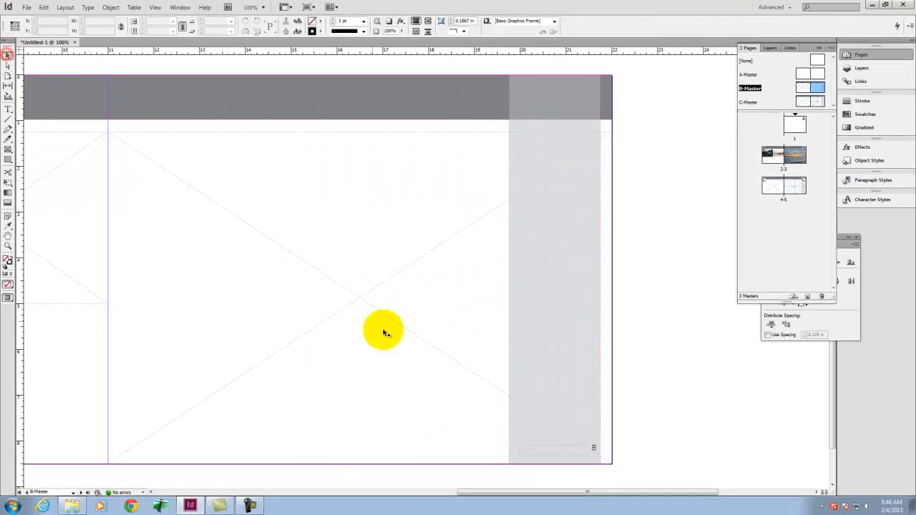
double_click(596, 447)
key("ctrl+z")
double_click(592, 447)
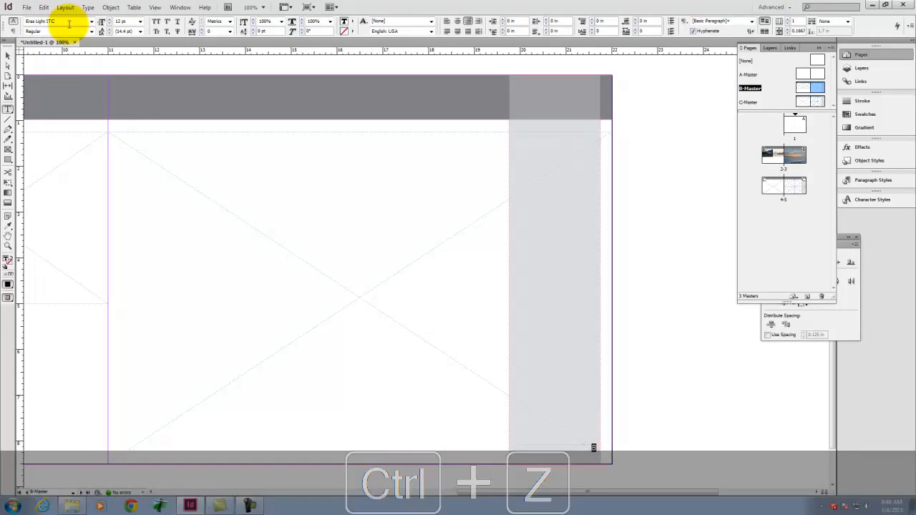
left_click(98, 21)
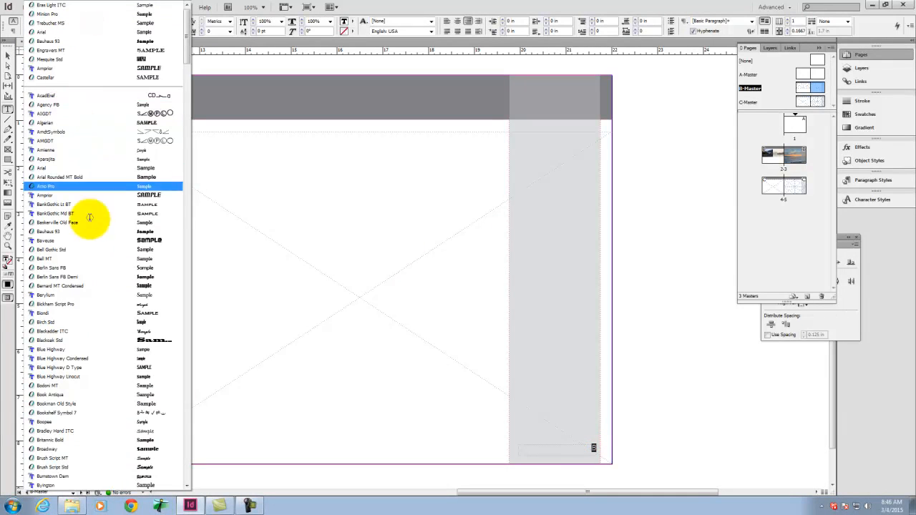
scroll(116, 143, "down", 11)
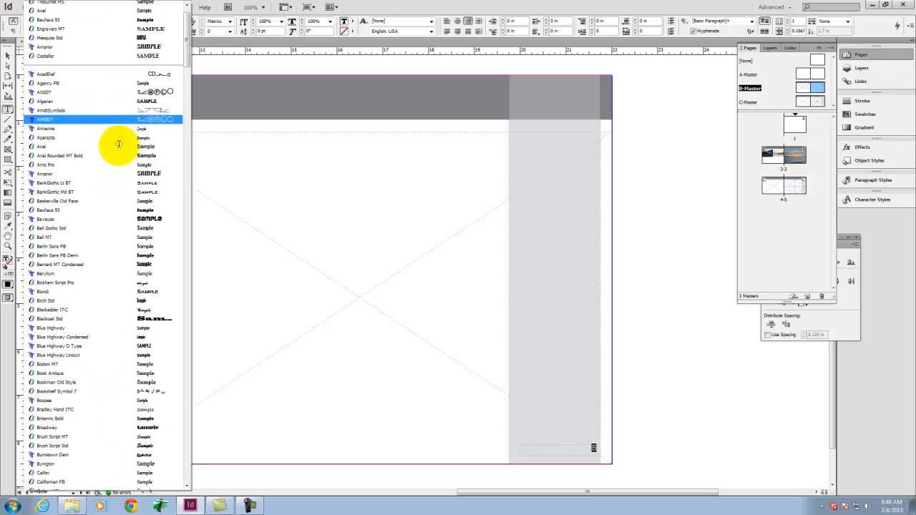
scroll(114, 142, "down", 7)
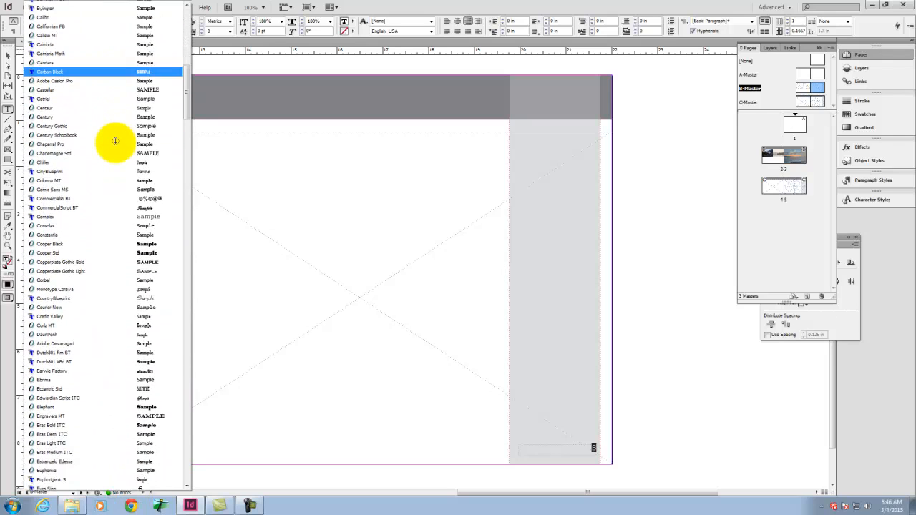
left_click(92, 414)
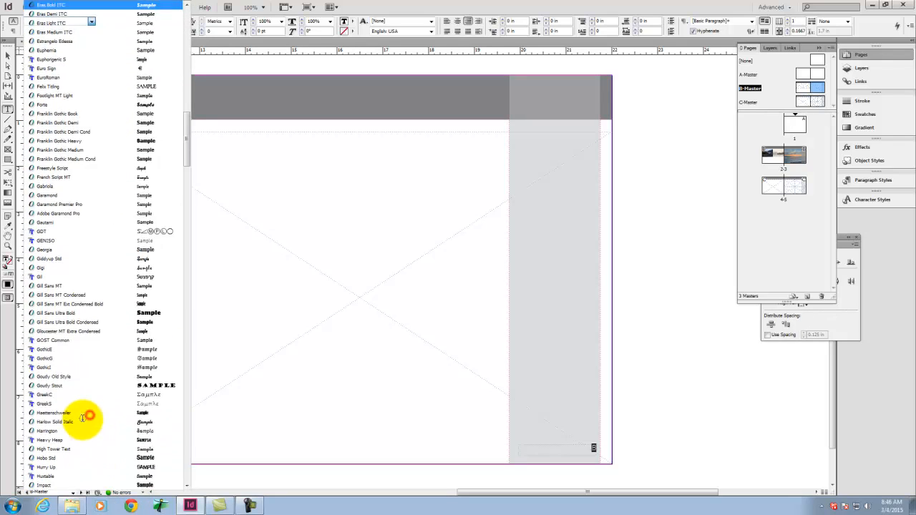
Step: Colour the page number marker white (RGB 255, 255, 255) and check it on page 3
double_click(7, 259)
left_click(387, 215)
left_click(466, 188)
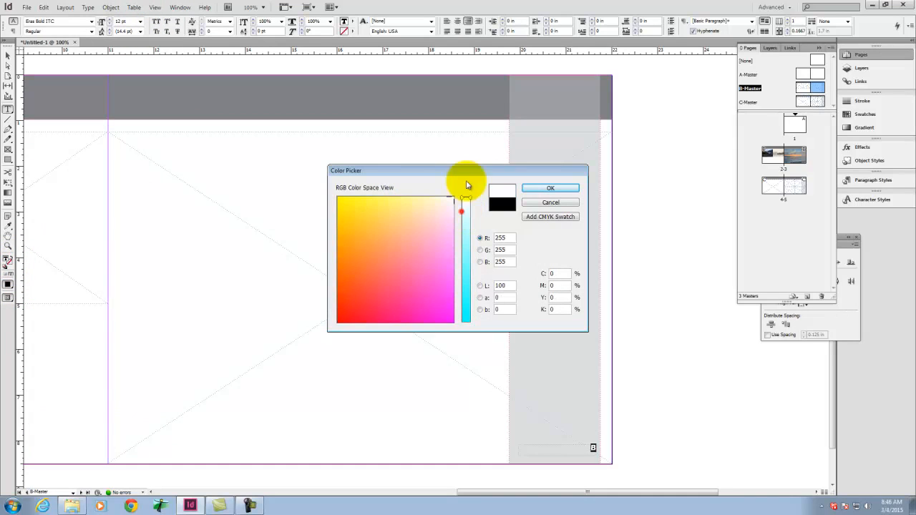
left_click(551, 189)
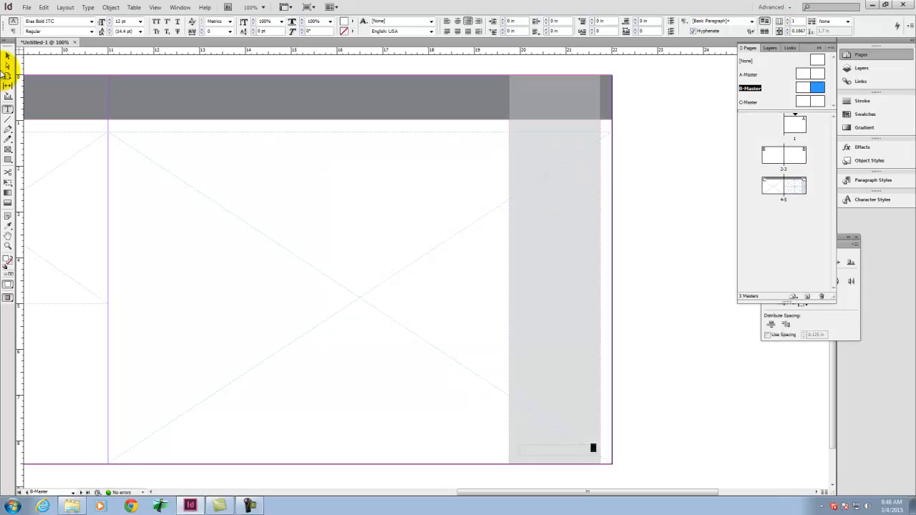
left_click(7, 56)
left_click(658, 310)
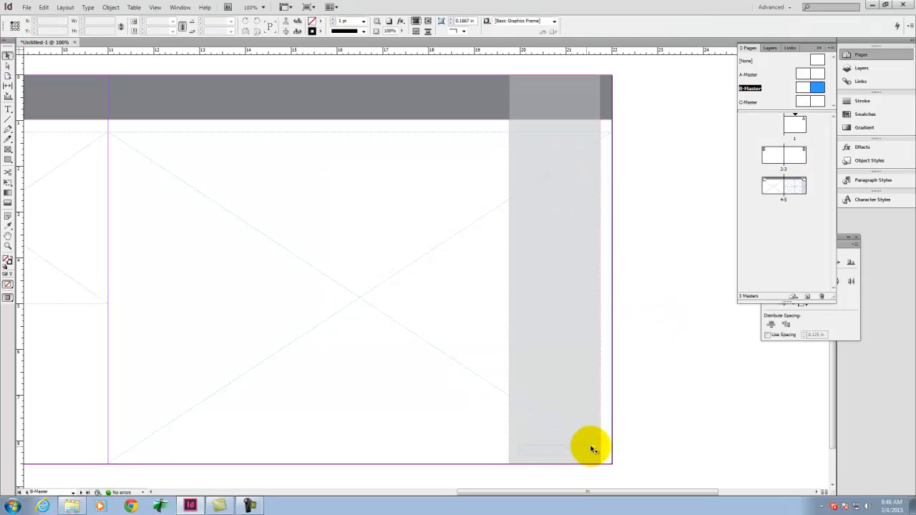
double_click(800, 159)
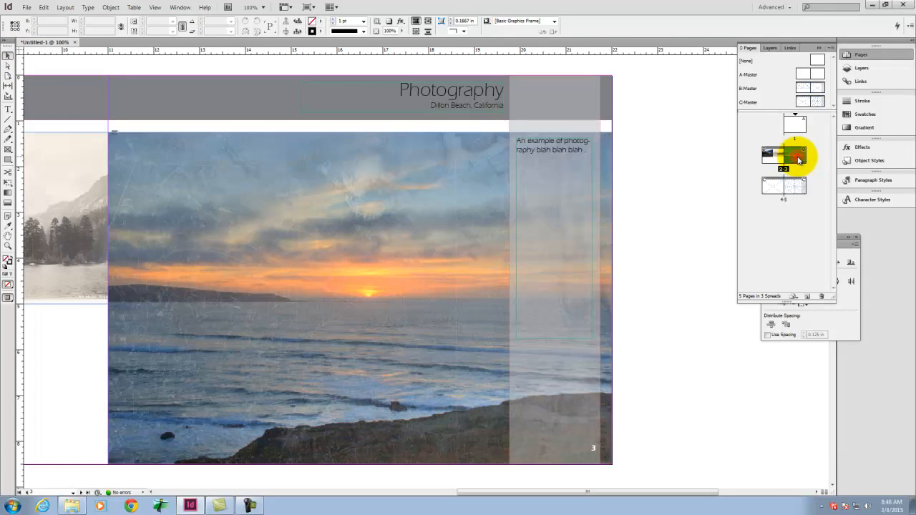
Step: Copy the page number frame from the B-Master in place onto the C-Master's right-hand page and check it on page 5
double_click(819, 92)
left_click(575, 448)
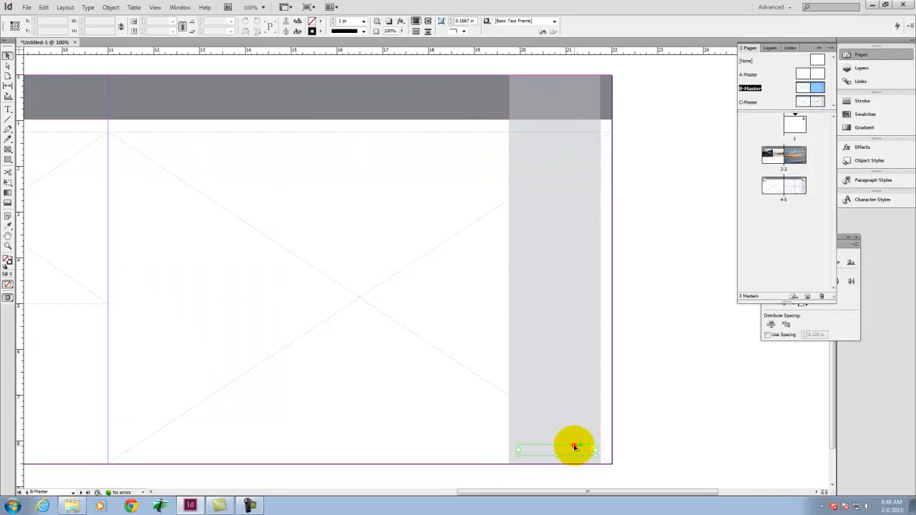
key("ctrl+c")
double_click(803, 187)
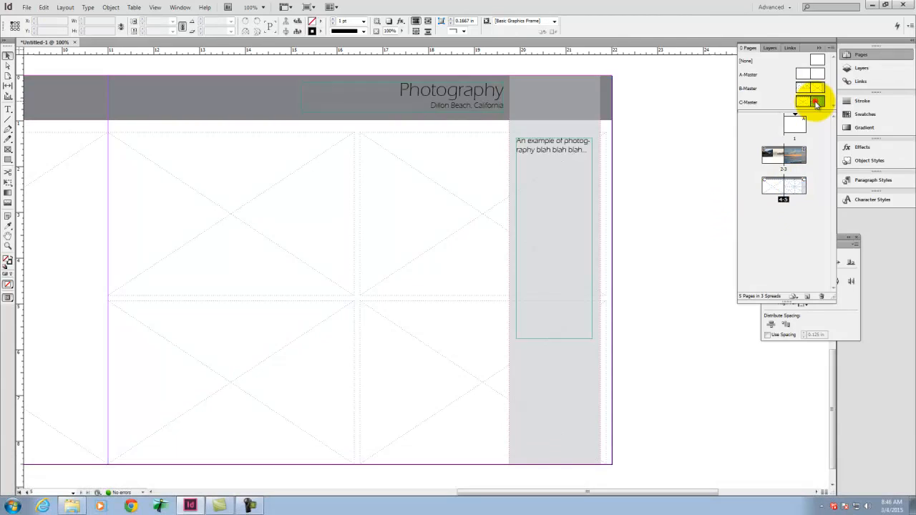
double_click(816, 105)
left_click(45, 8)
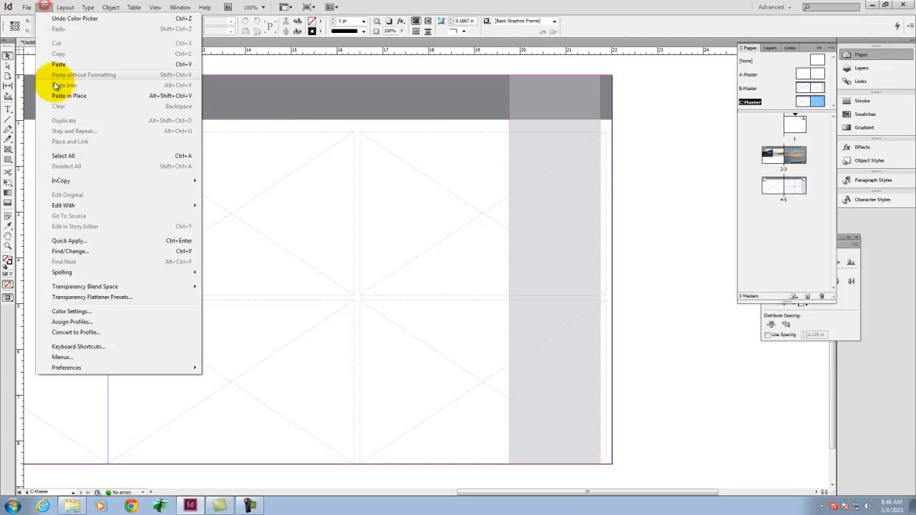
left_click(73, 98)
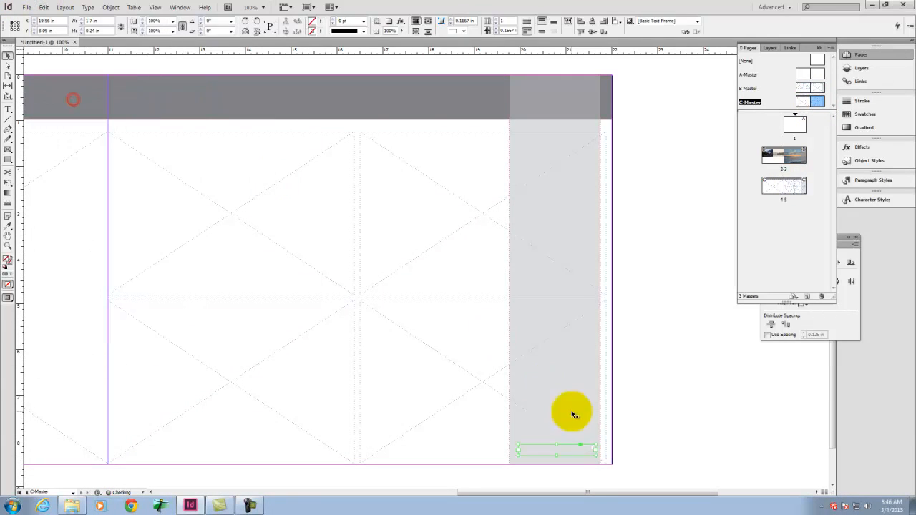
left_click(644, 435)
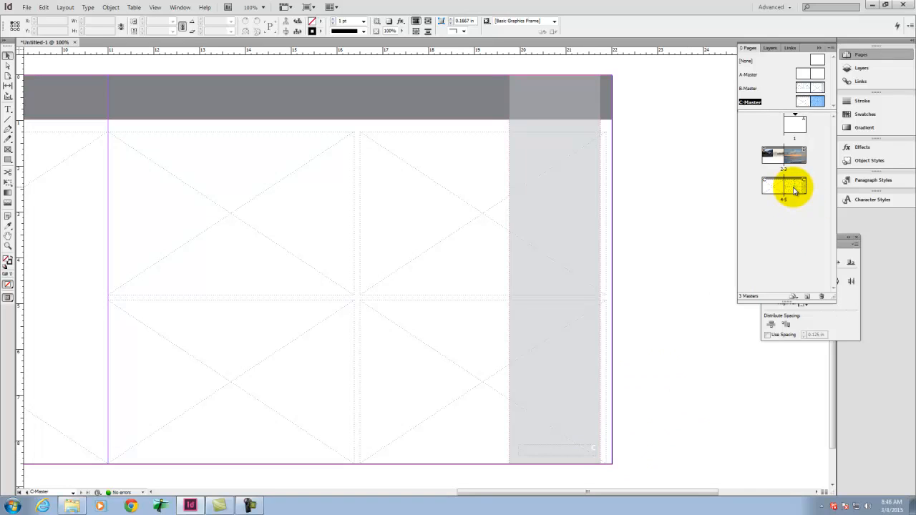
double_click(794, 189)
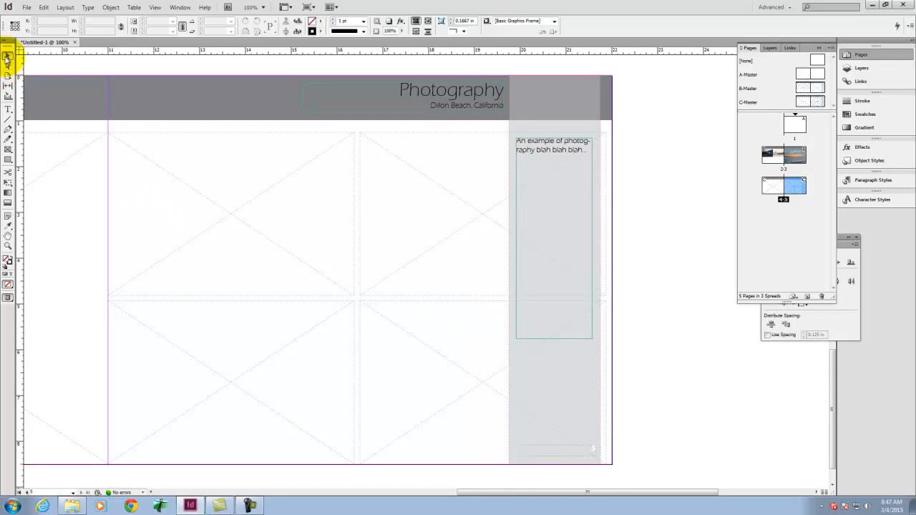
left_click(43, 8)
mouse_move(27, 9)
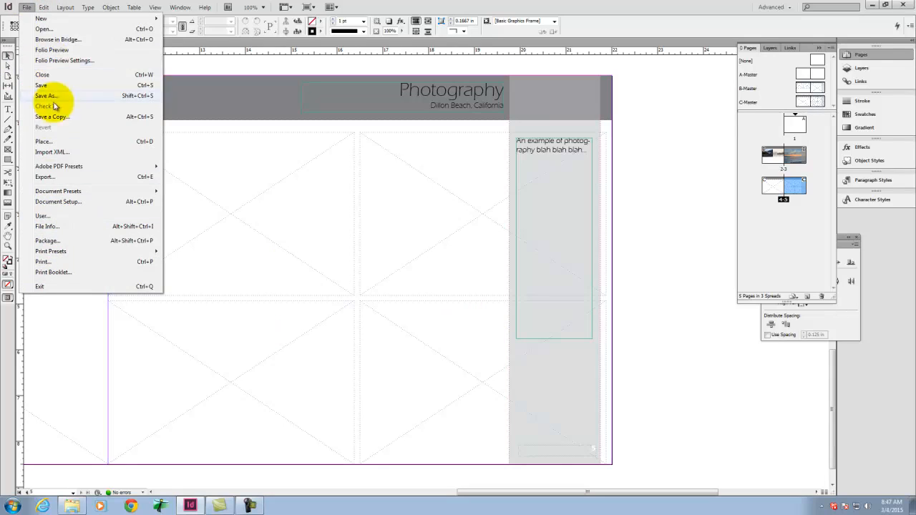
left_click(56, 141)
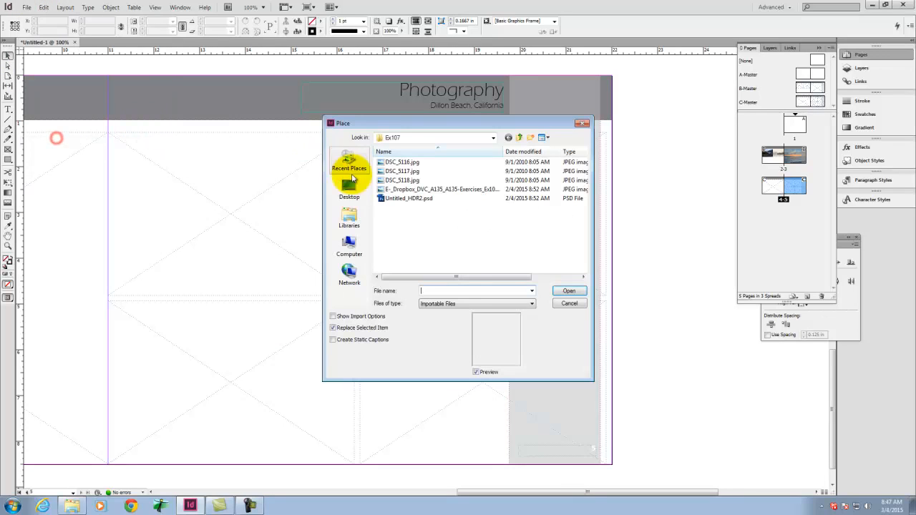
left_click(520, 136)
double_click(395, 199)
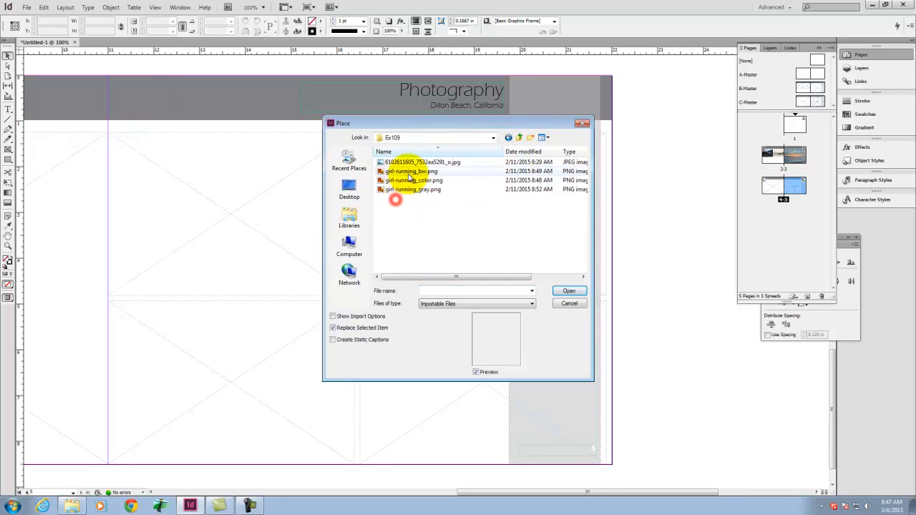
left_click(569, 291)
left_click(373, 310)
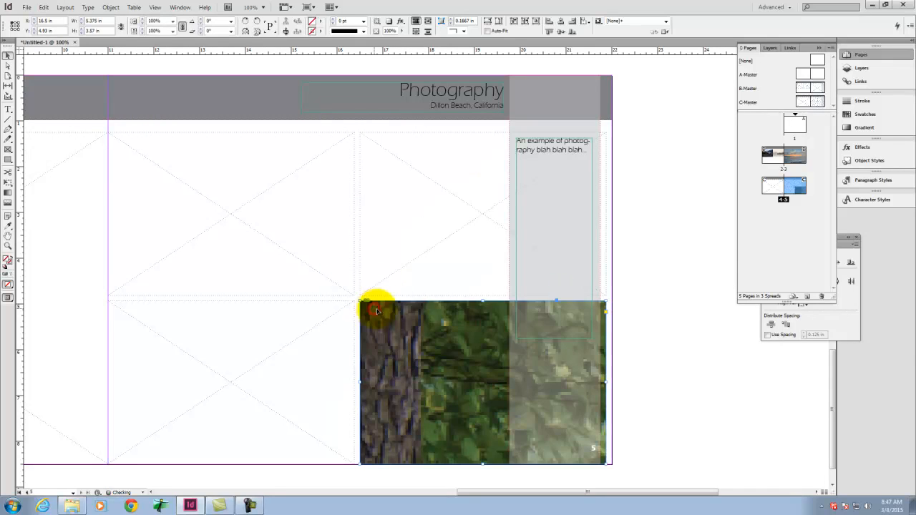
right_click(420, 341)
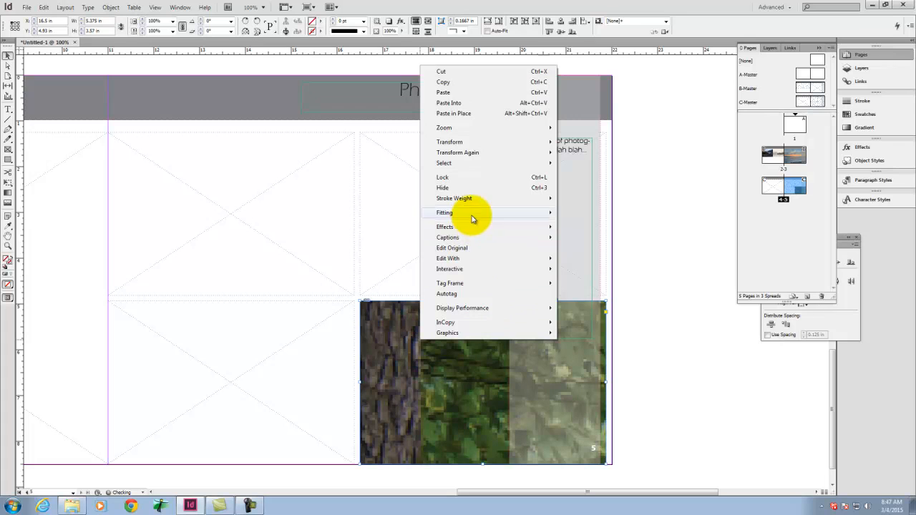
mouse_move(510, 211)
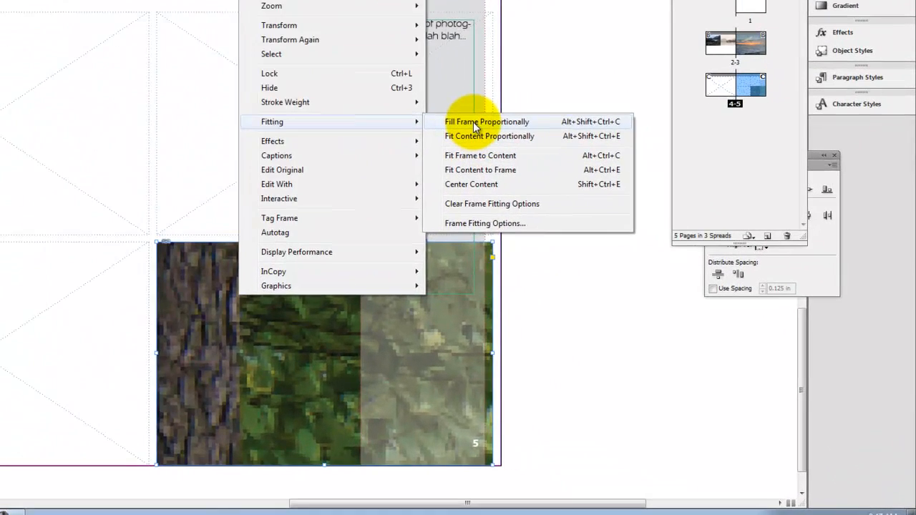
left_click(580, 212)
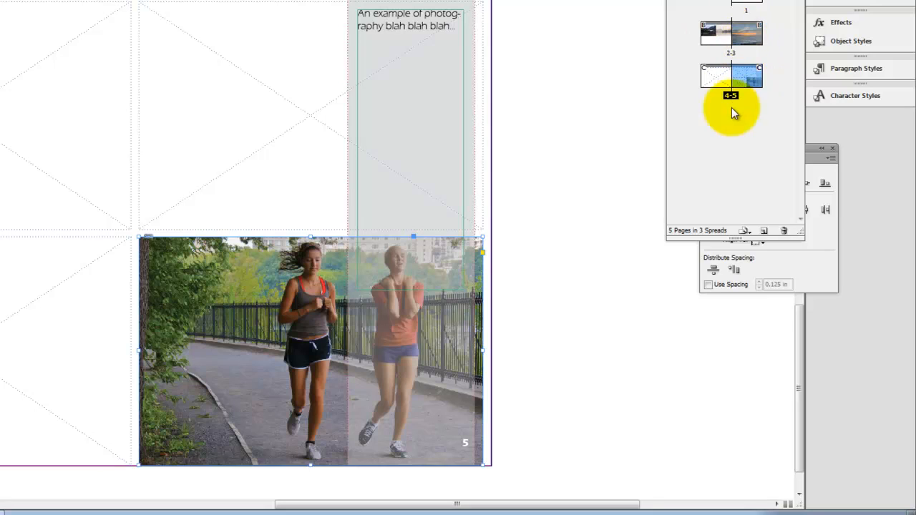
Step: Move the C-Master spread on pages 4-5 ahead of the spread on pages 2-3
left_click(716, 84)
left_click(747, 83, "shift")
left_click_drag(711, 73, 693, 43)
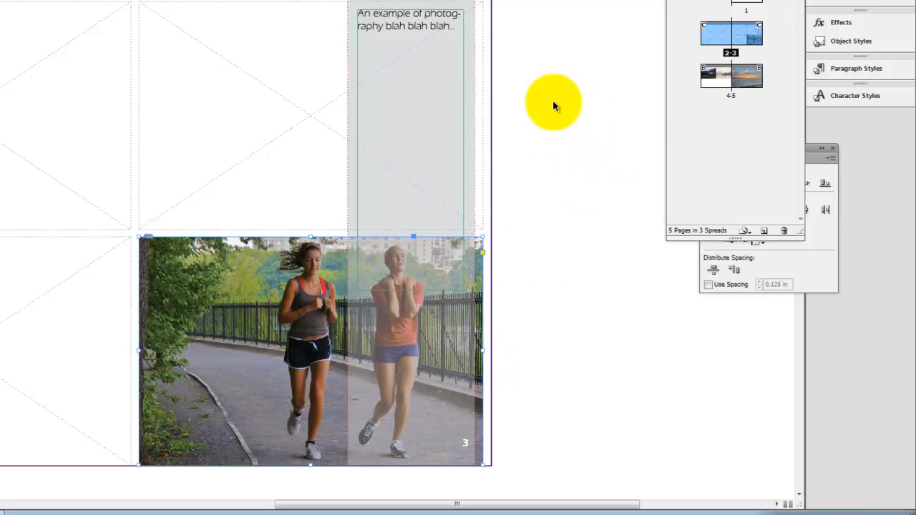
left_click(740, 189)
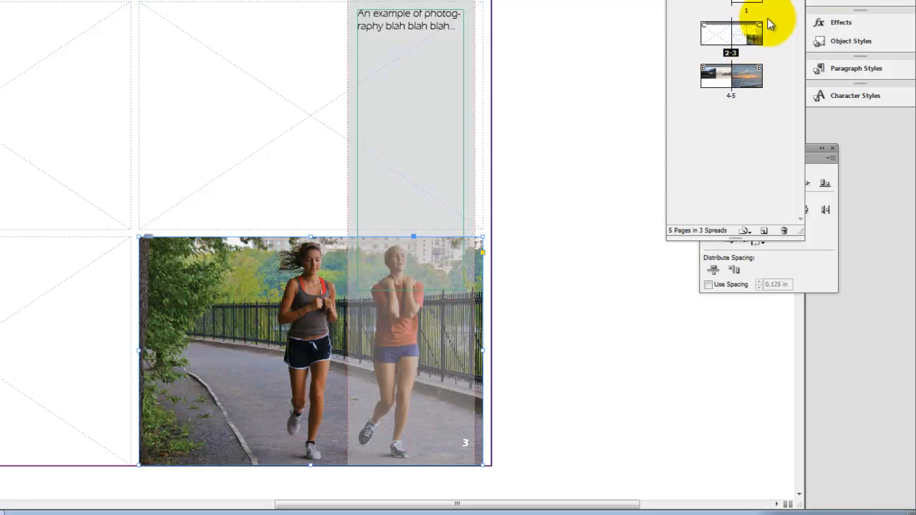
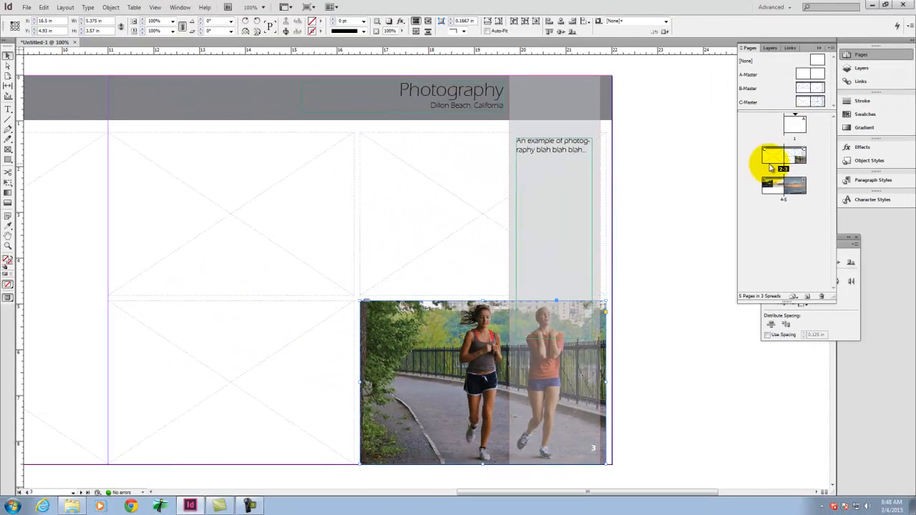
Step: Start a new section at page 2 with automatic page numbering, section prefix P and section marker Photography
left_click(731, 77)
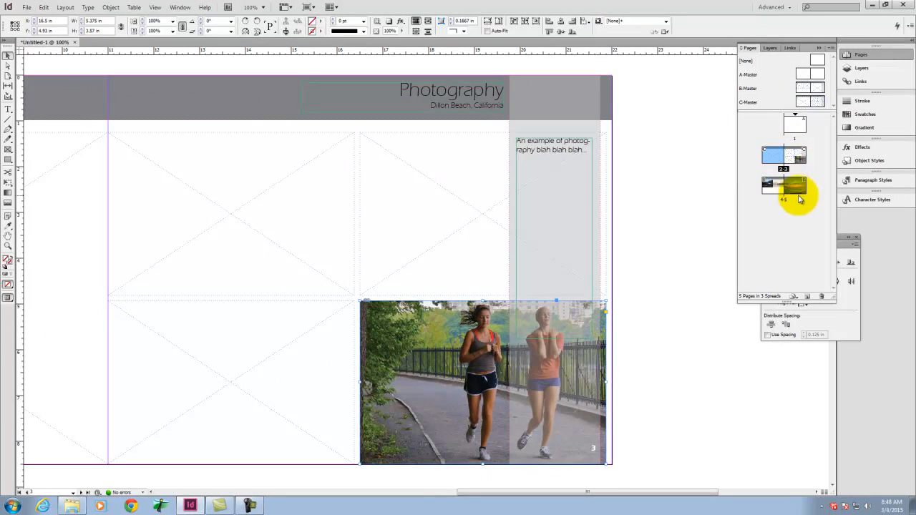
right_click(776, 159)
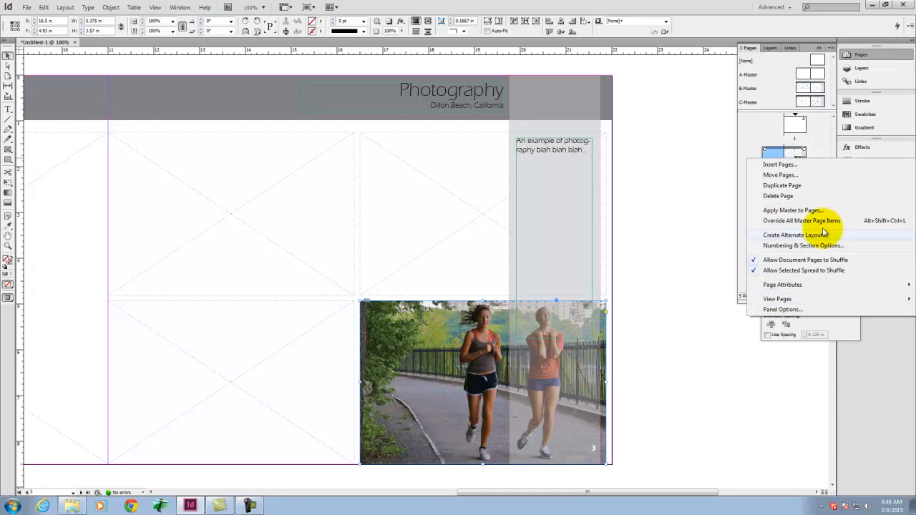
left_click(805, 245)
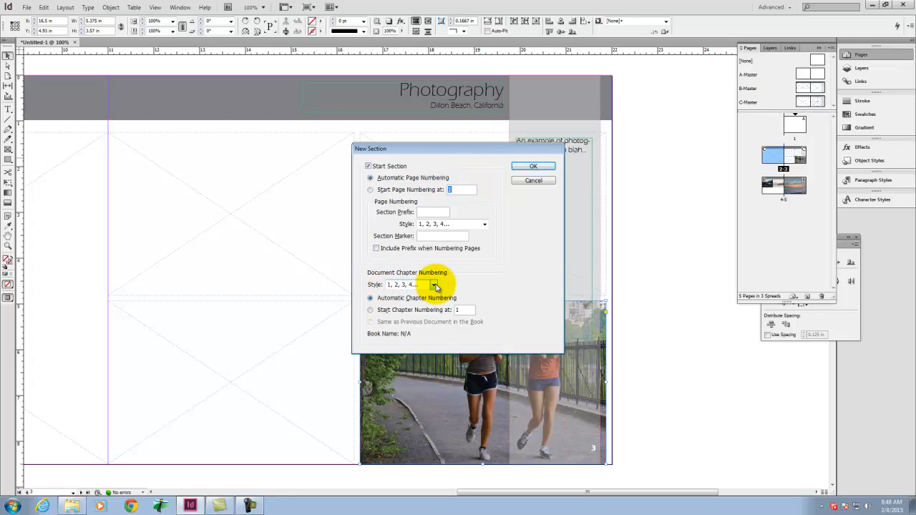
left_click(485, 224)
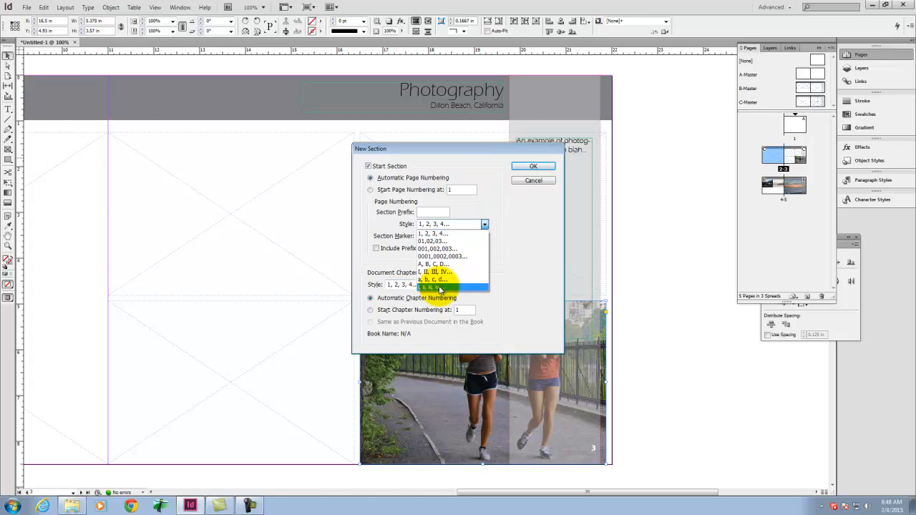
left_click(510, 225)
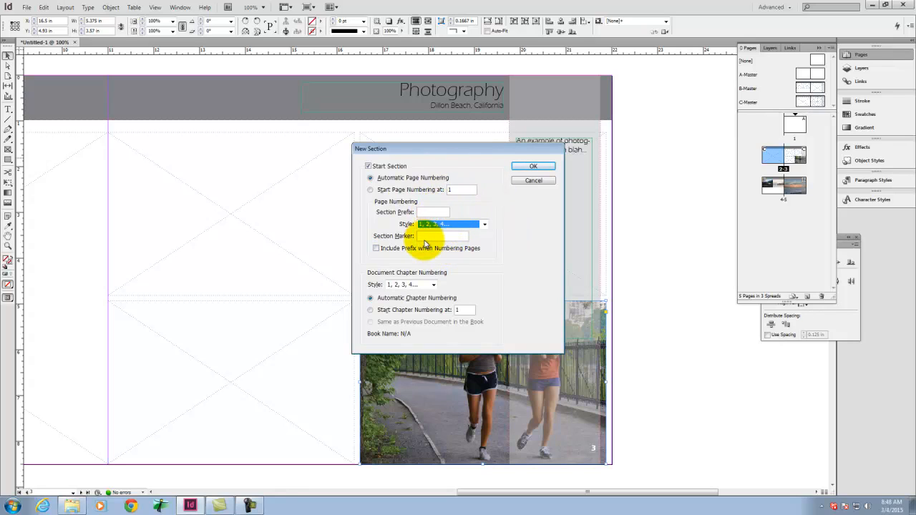
left_click(426, 213)
left_click(432, 237)
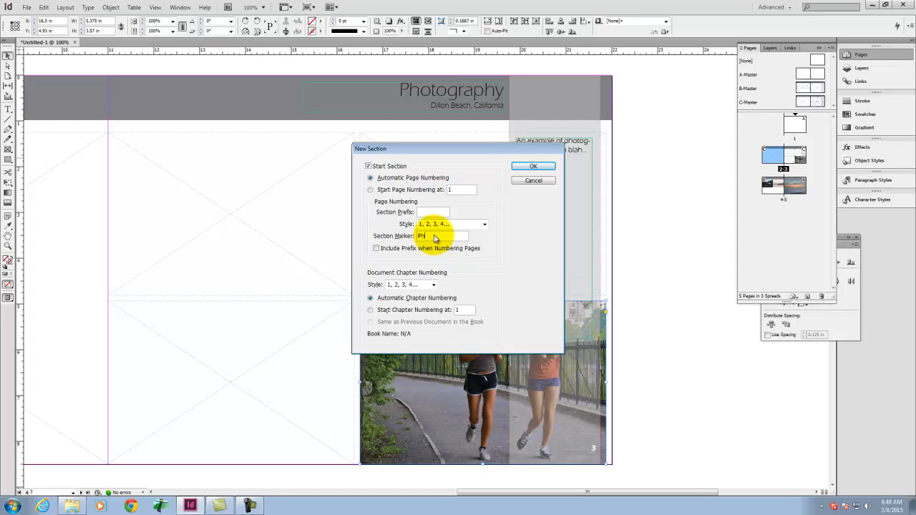
left_click(430, 212)
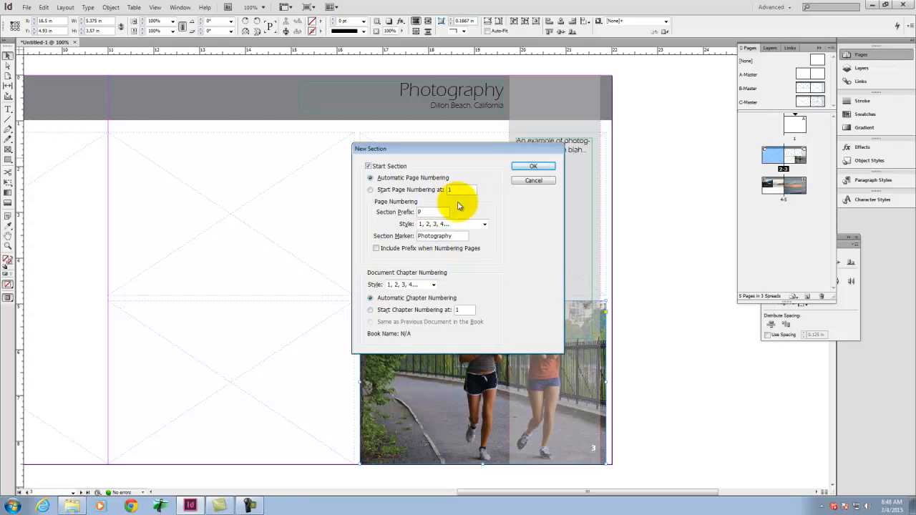
left_click(542, 164)
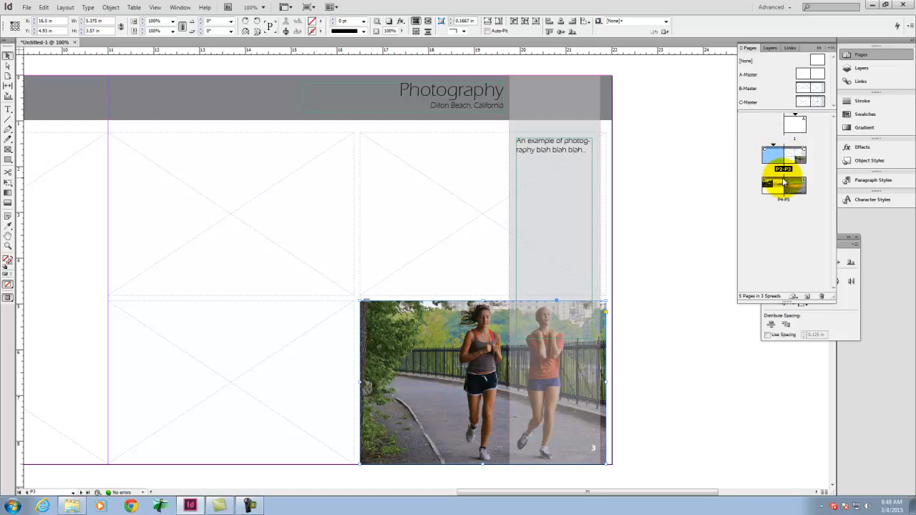
Step: Insert a section marker in square brackets before the page number on the B-Master's right-hand page
double_click(820, 90)
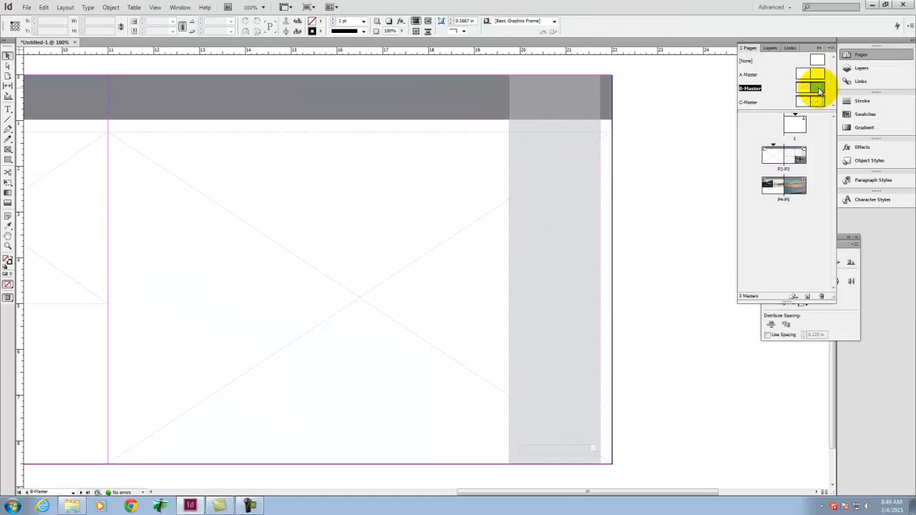
double_click(580, 449)
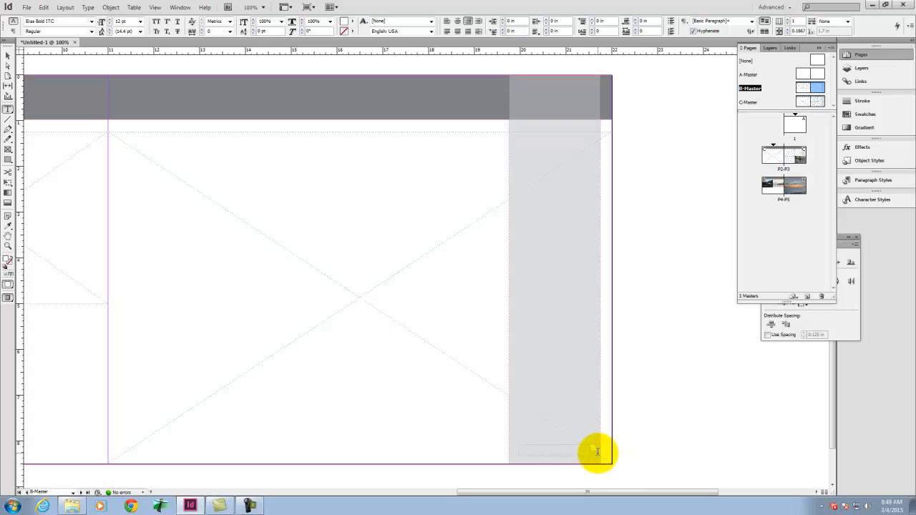
key("ctrl+z")
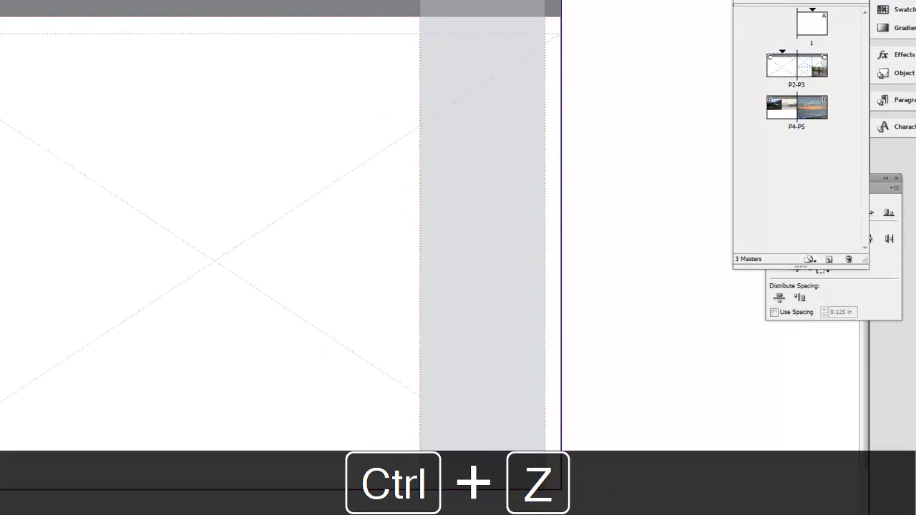
left_click(0, 0)
mouse_move(0, 0)
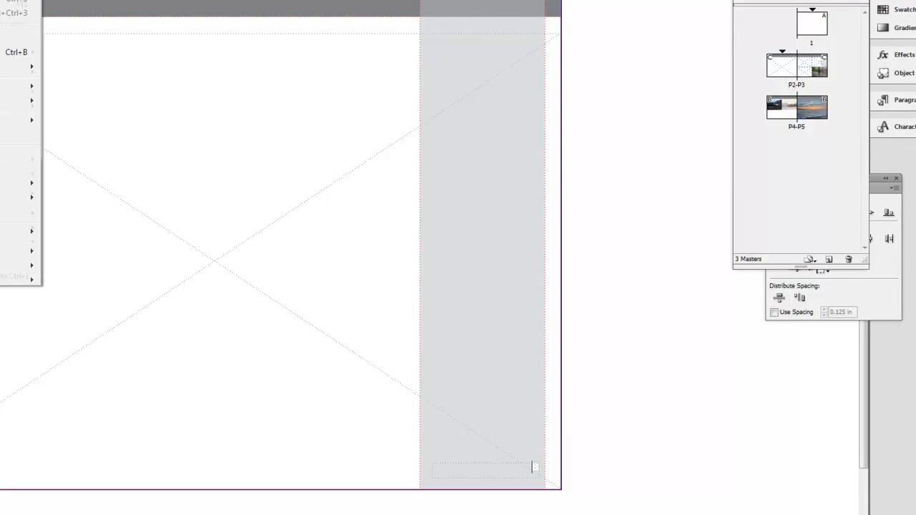
mouse_move(21, 212)
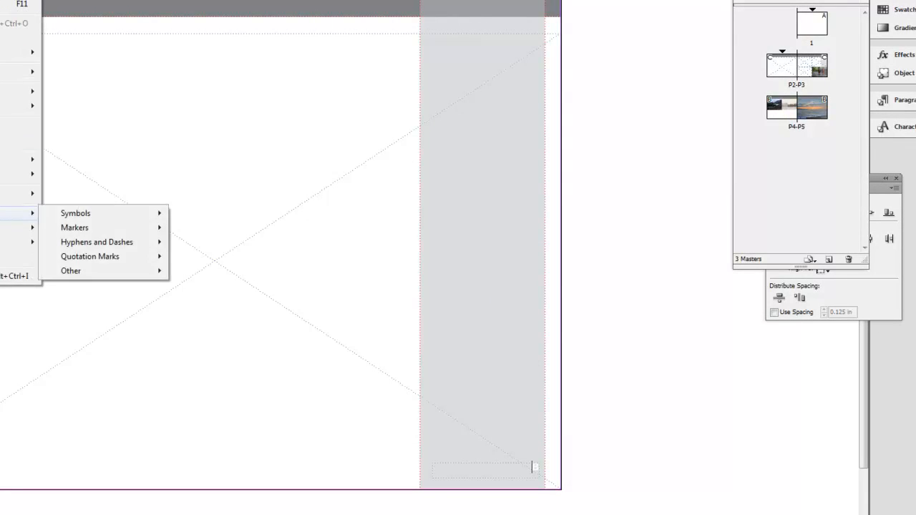
mouse_move(147, 228)
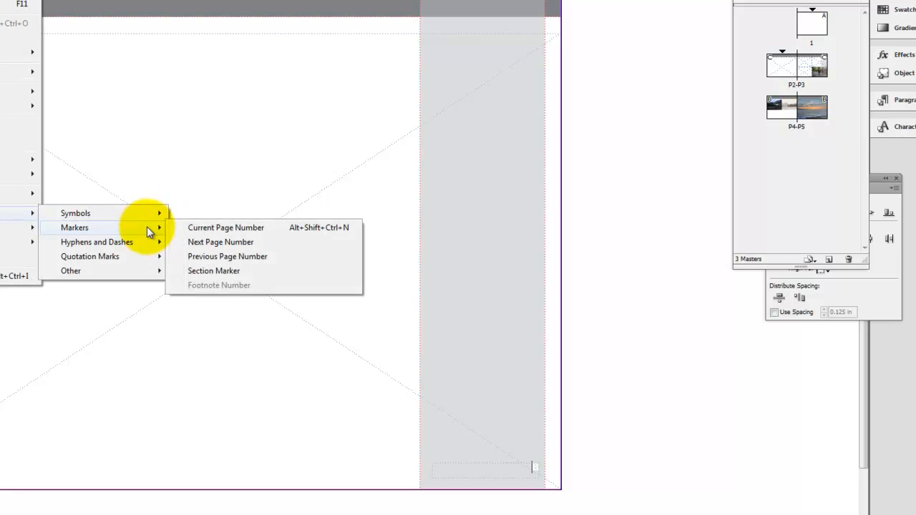
left_click(213, 270)
type("]")
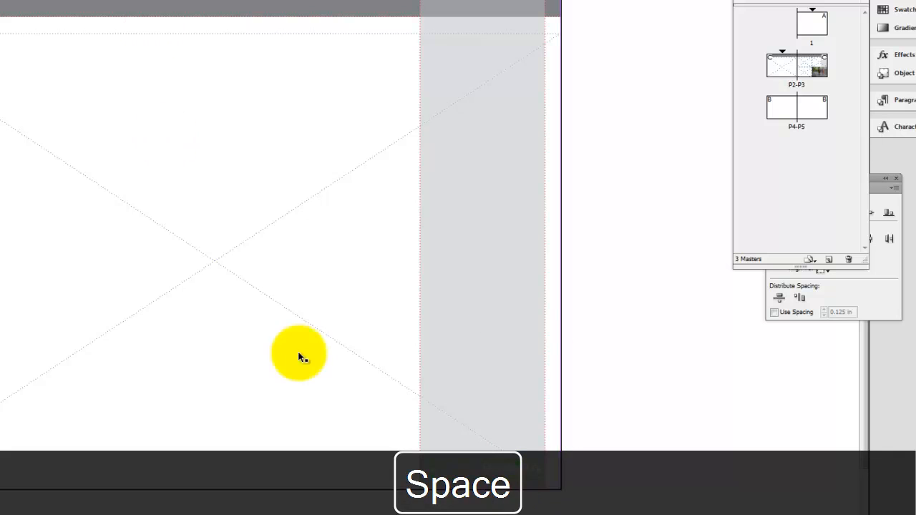
Step: Copy the section marker and page number text into the C-Master's page number frame and check pages 3 and 5
double_click(504, 471)
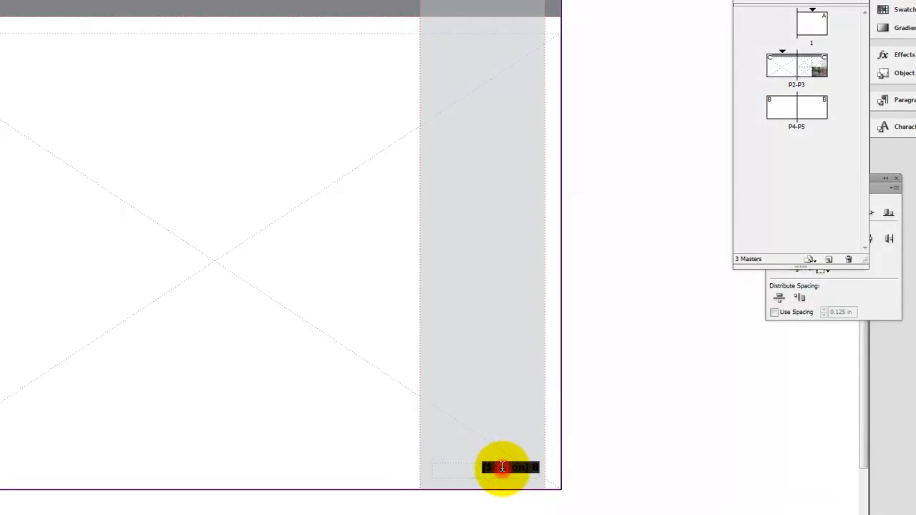
key("ctrl+a")
key("ctrl+c")
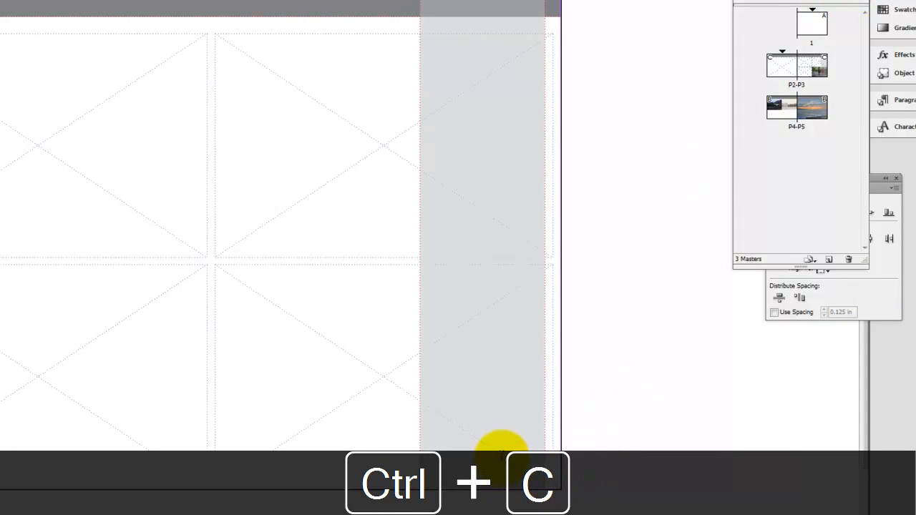
key("ctrl+v")
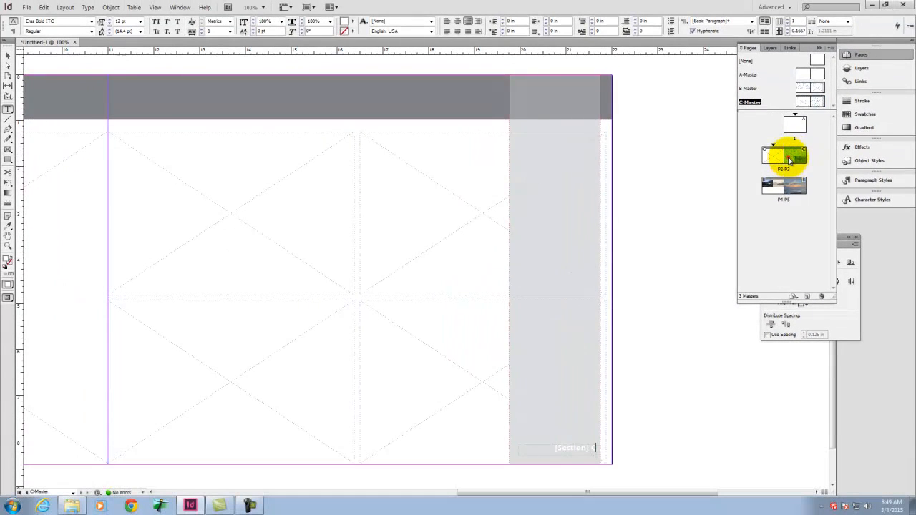
double_click(788, 159)
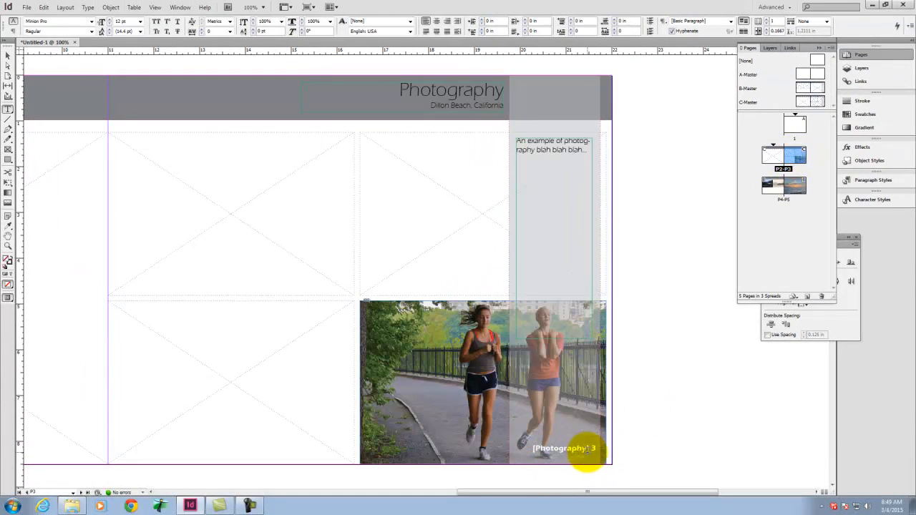
double_click(795, 185)
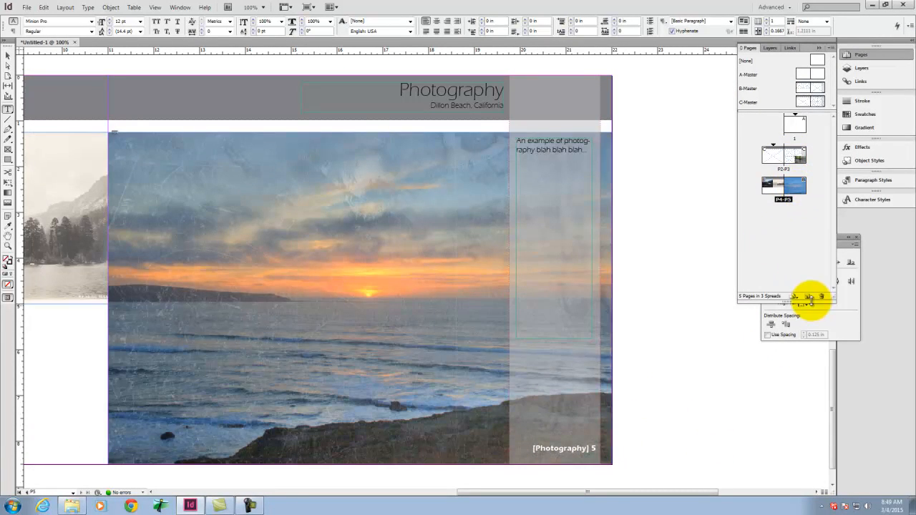
Step: Add four B-Master pages after page 5, forming spreads 6-7 and 8-9
left_click(807, 298)
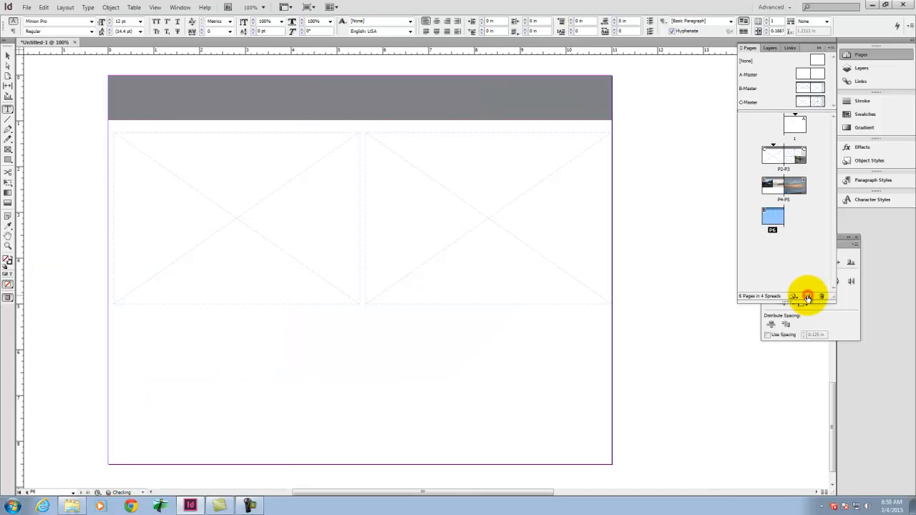
left_click(808, 298)
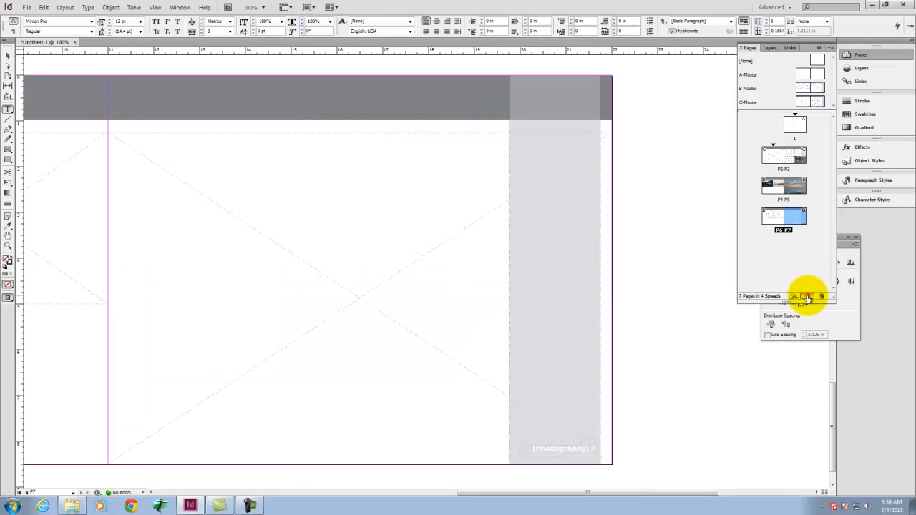
left_click(807, 298)
left_click(808, 297)
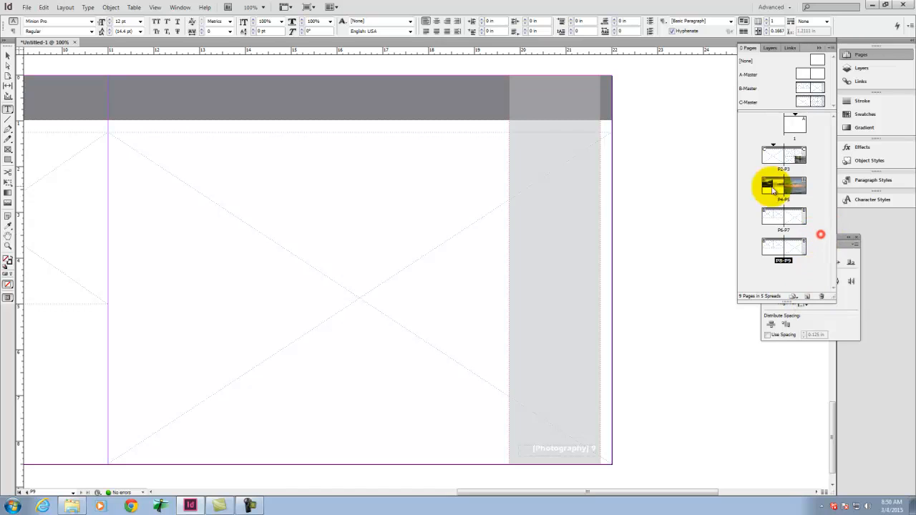
Step: Start a new section at page 6 with section prefix A and section marker Architecture
left_click(775, 214)
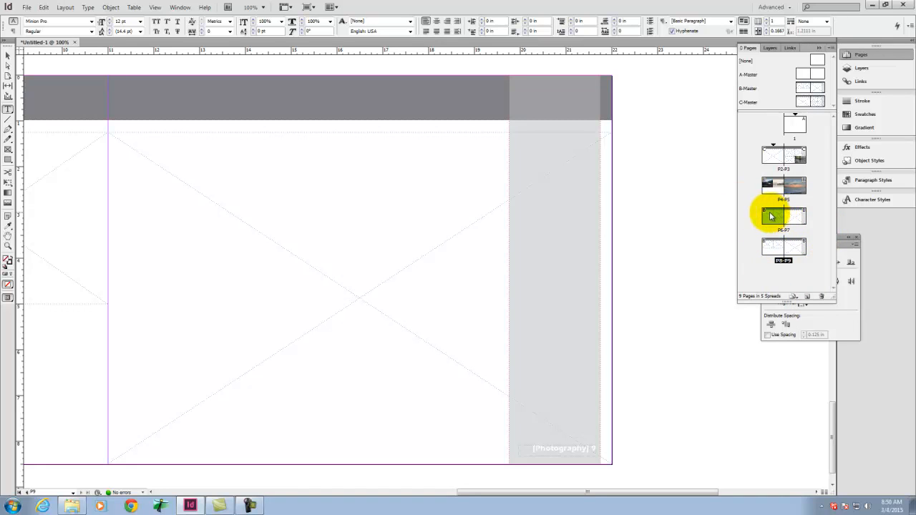
right_click(778, 216)
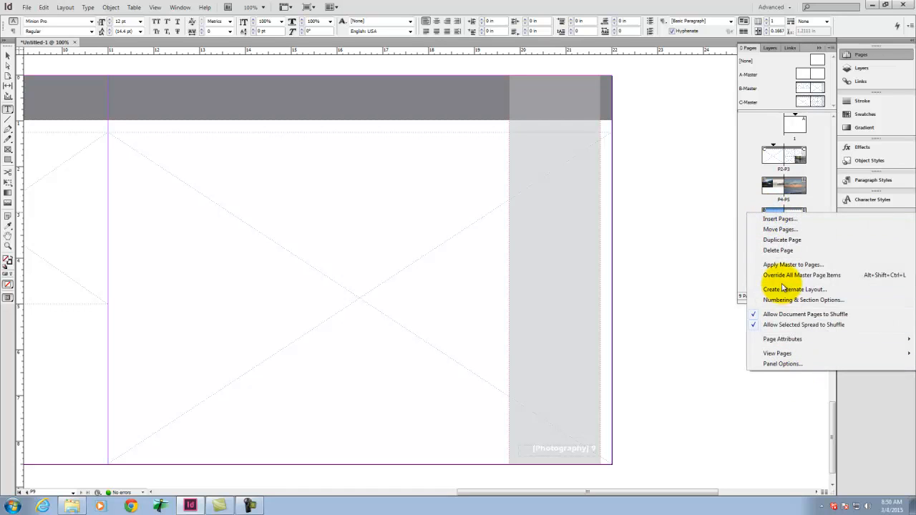
left_click(788, 300)
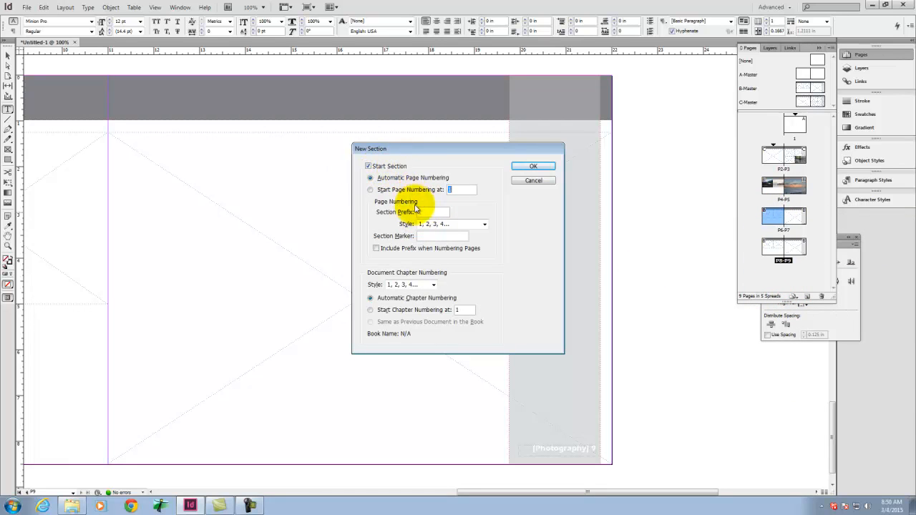
left_click(433, 212)
type("A")
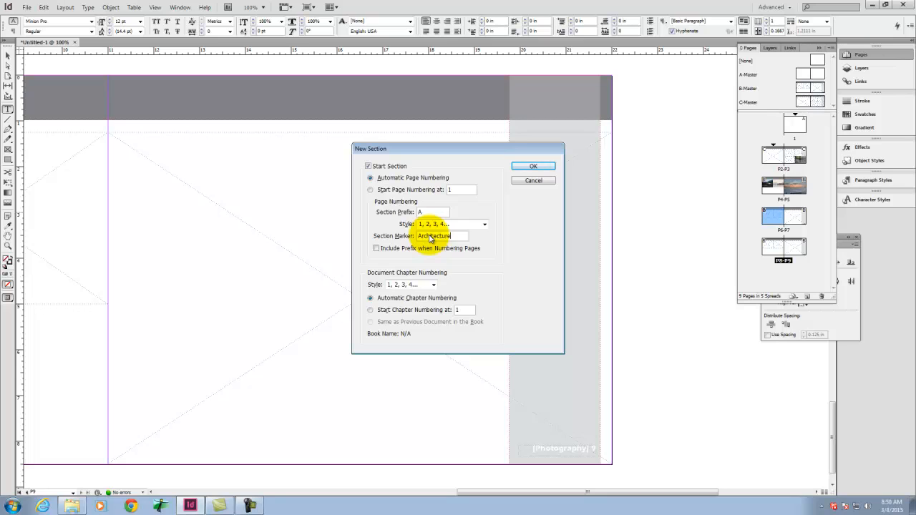
left_click(534, 167)
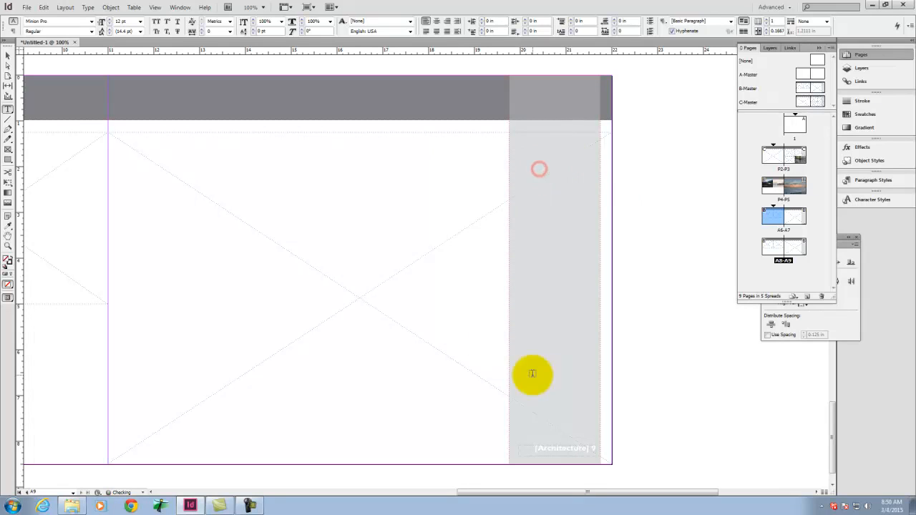
Step: Place 171466952_baa074b4b1_o.jpg from the Ex110 folder in page 7's large image frame
left_click(7, 55)
double_click(795, 216)
left_click(41, 7)
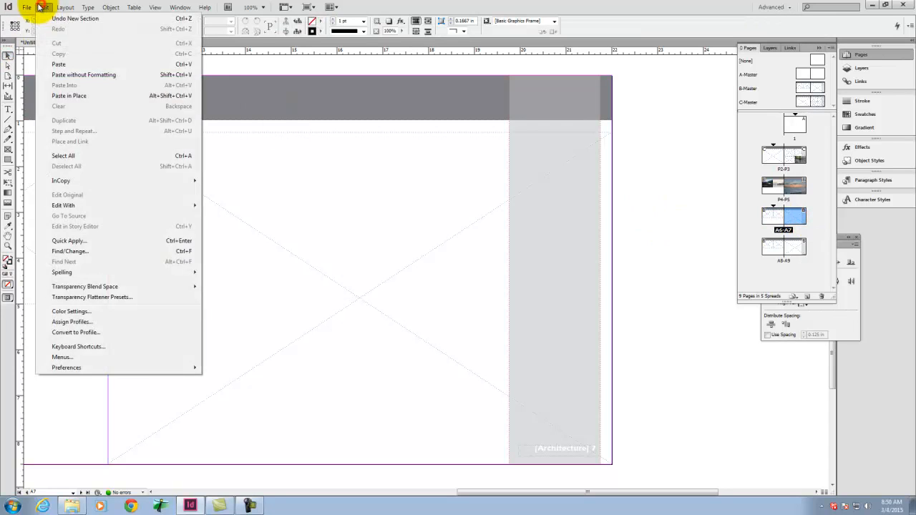
left_click(45, 142)
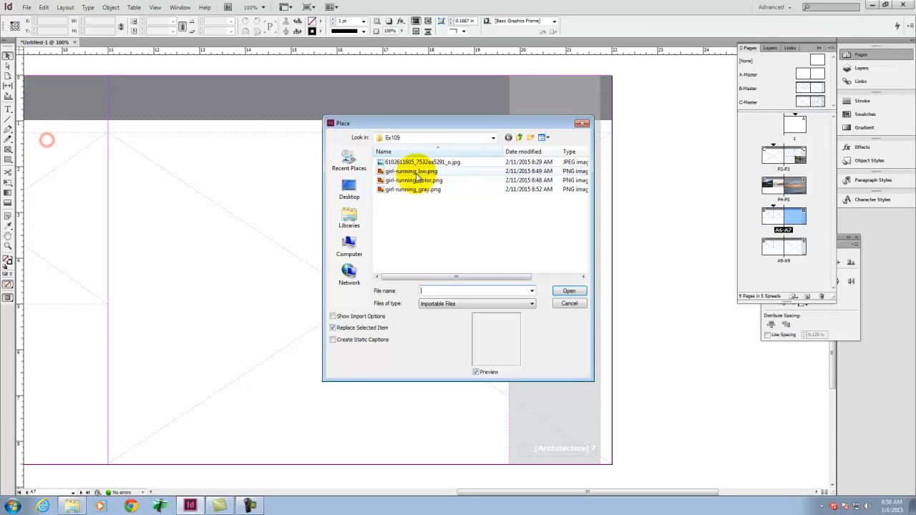
left_click(519, 138)
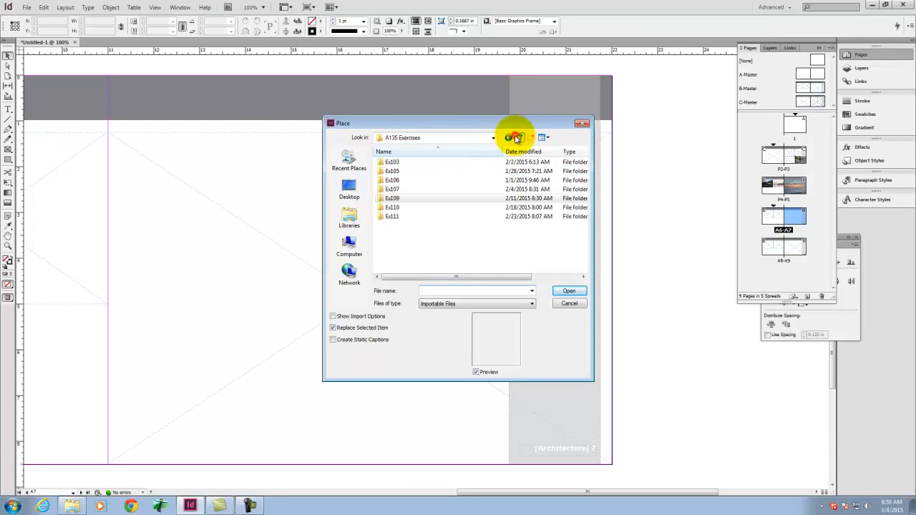
double_click(392, 207)
left_click(440, 162)
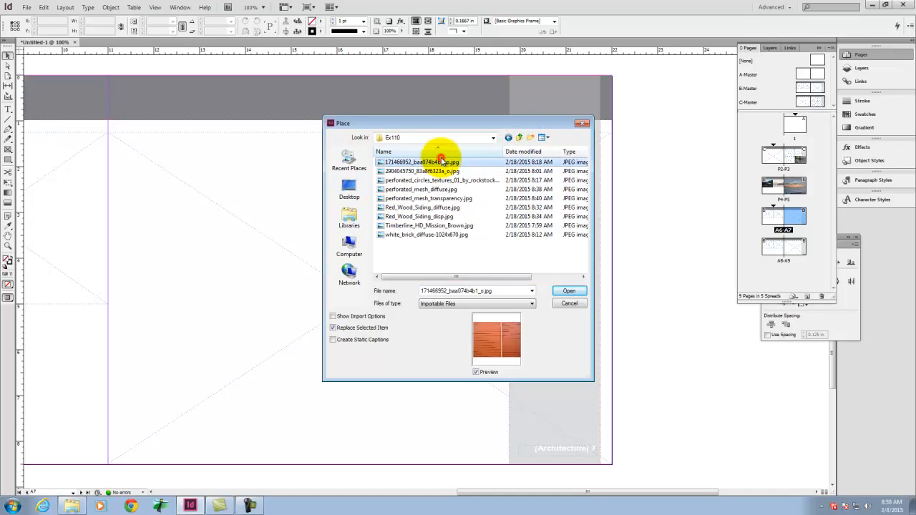
left_click(570, 292)
left_click(121, 147)
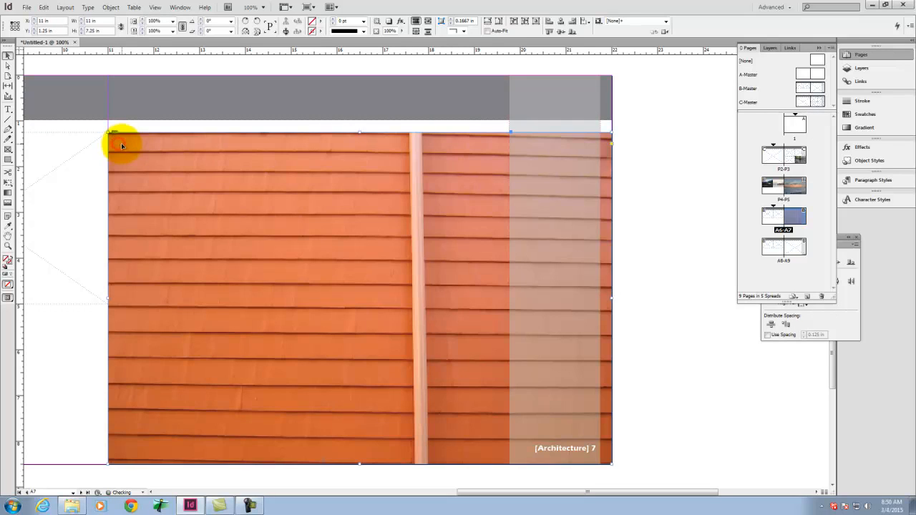
double_click(789, 248)
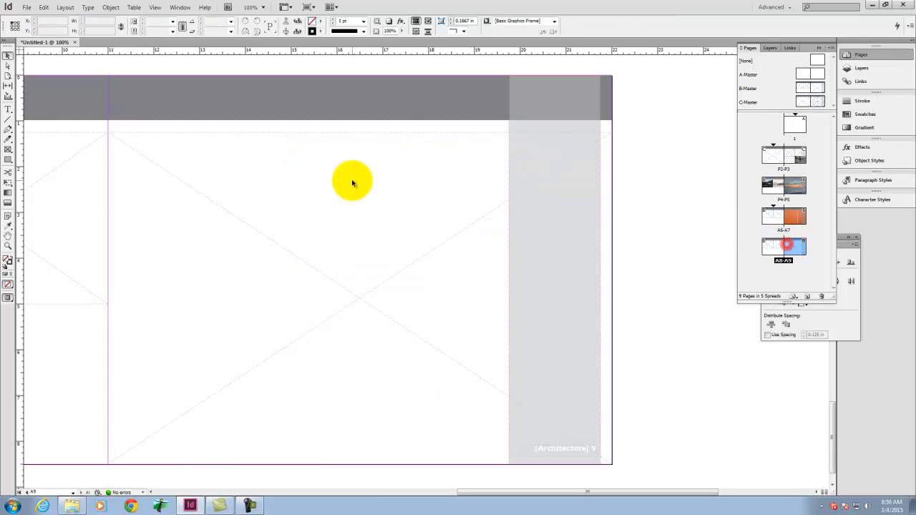
left_click(24, 7)
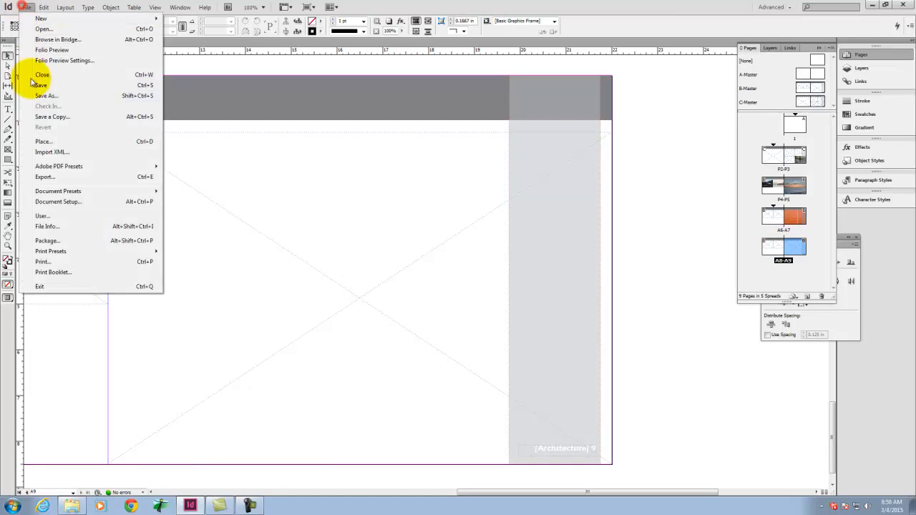
left_click(21, 134)
left_click(436, 190)
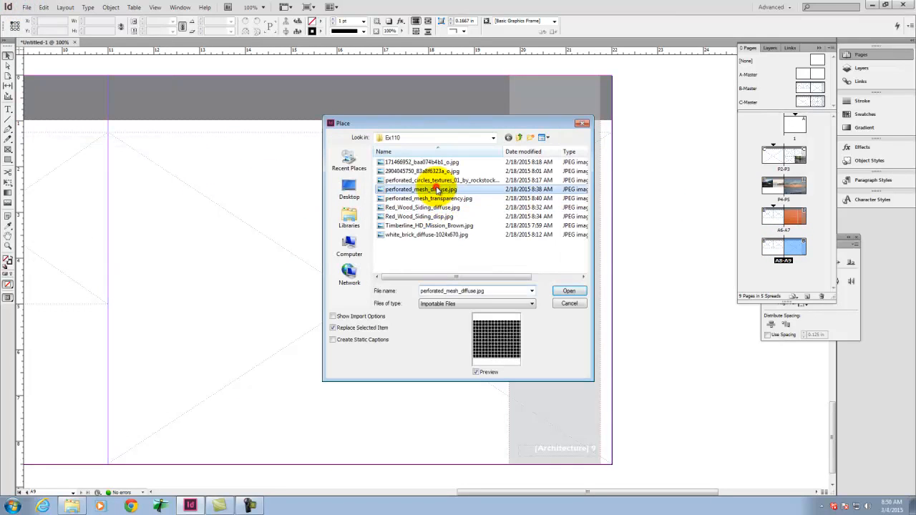
left_click(437, 199)
left_click(417, 189)
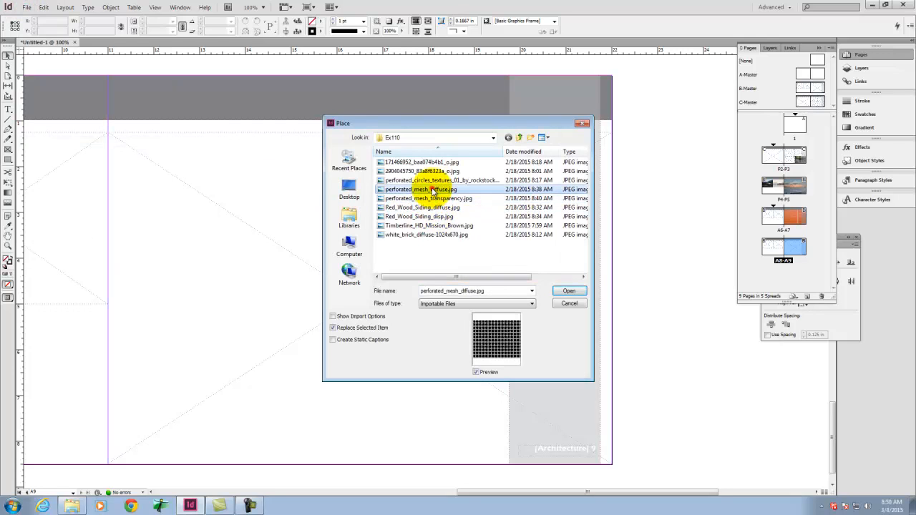
left_click(418, 216)
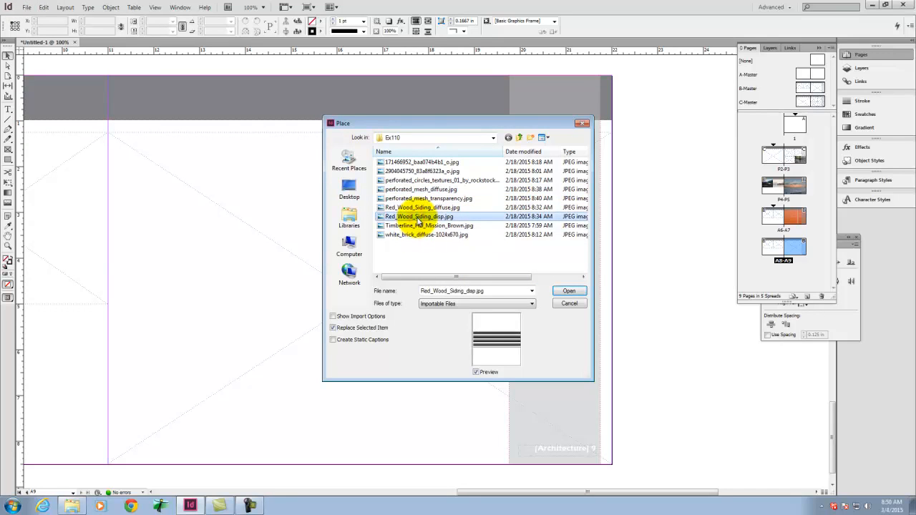
left_click(413, 171)
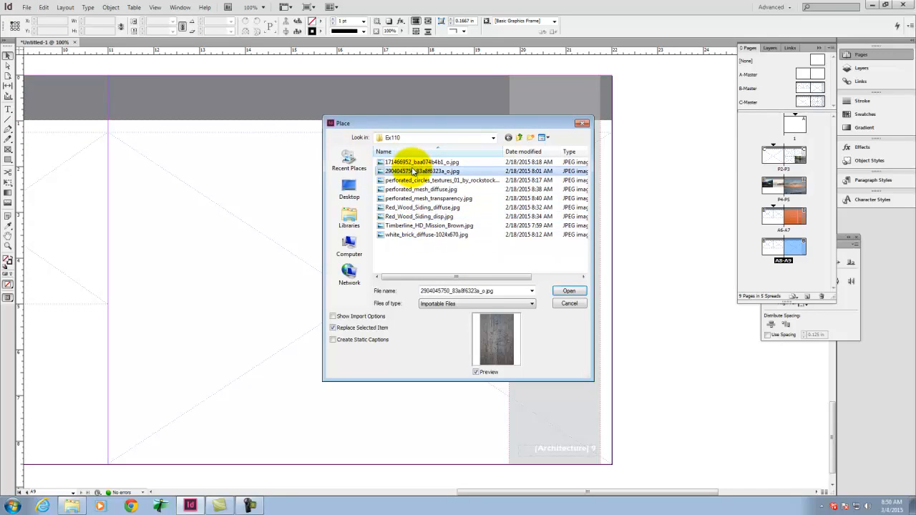
left_click(567, 291)
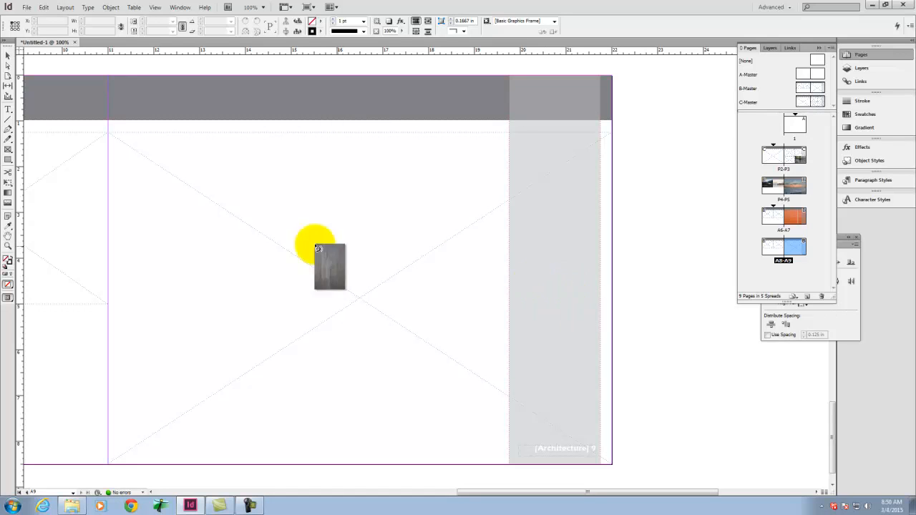
left_click(131, 148)
Step: Fit the wood image on page 9 with Fill Frame Proportionally and deselect it
right_click(209, 204)
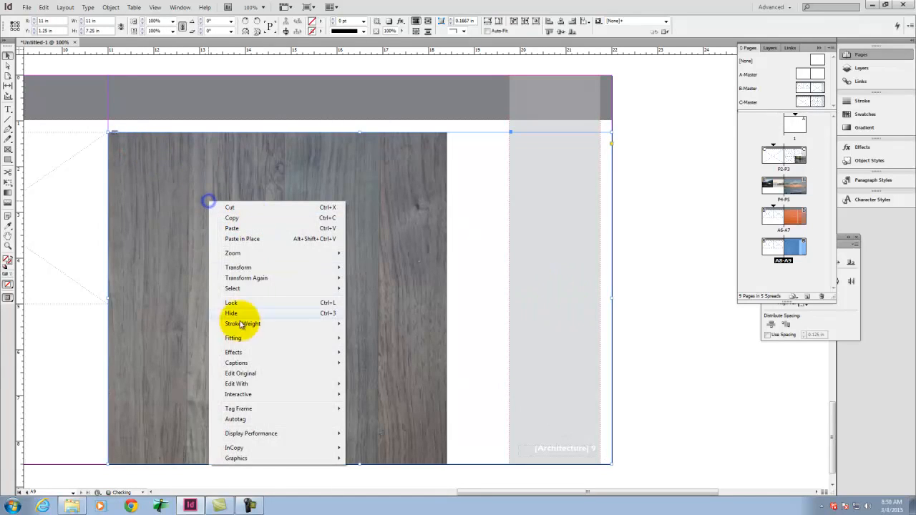
mouse_move(254, 338)
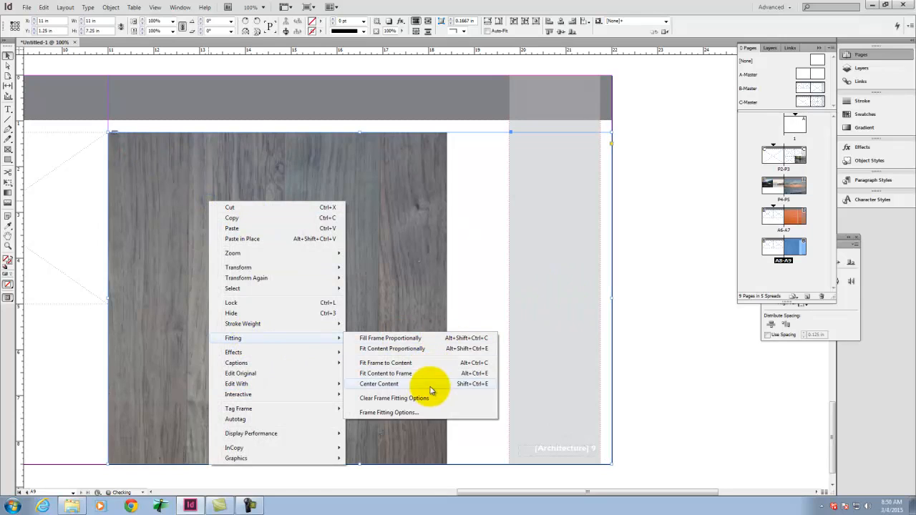
left_click(414, 341)
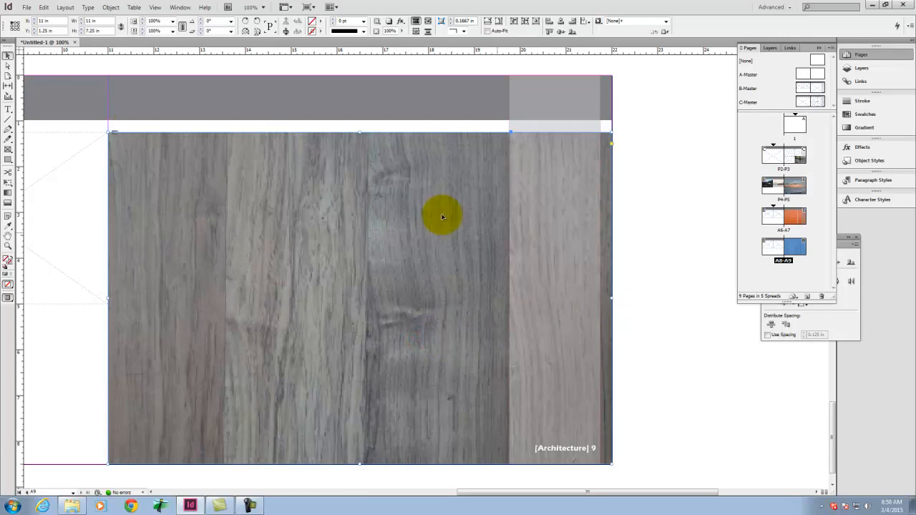
left_click(691, 262)
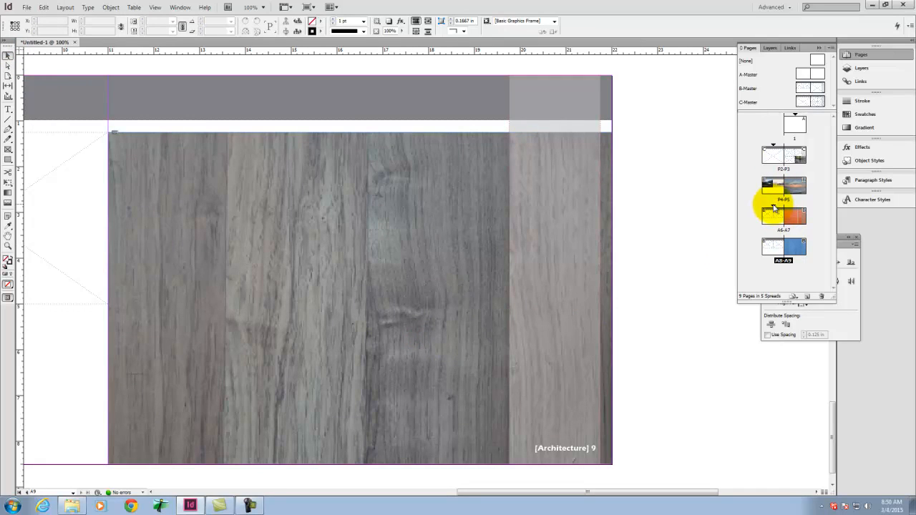
Step: Review the section and page number text on pages 7 and 9, and look at page 1
double_click(793, 224)
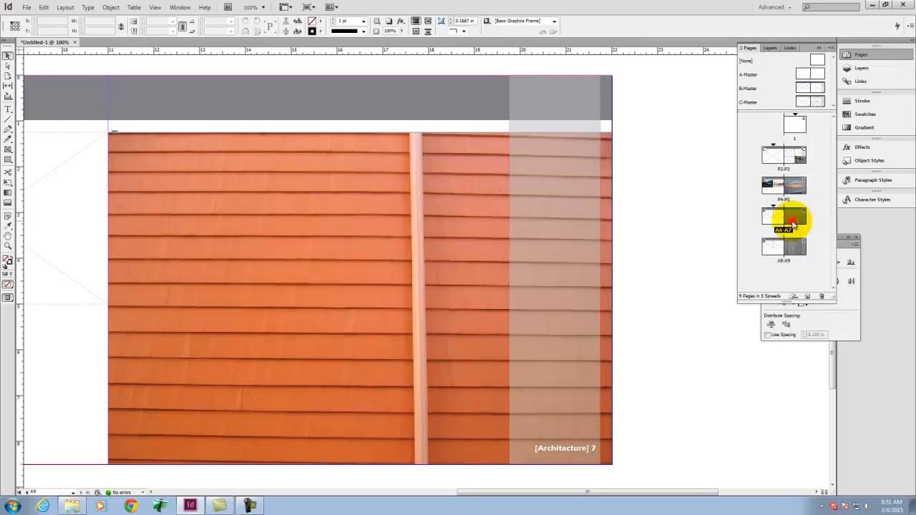
double_click(796, 246)
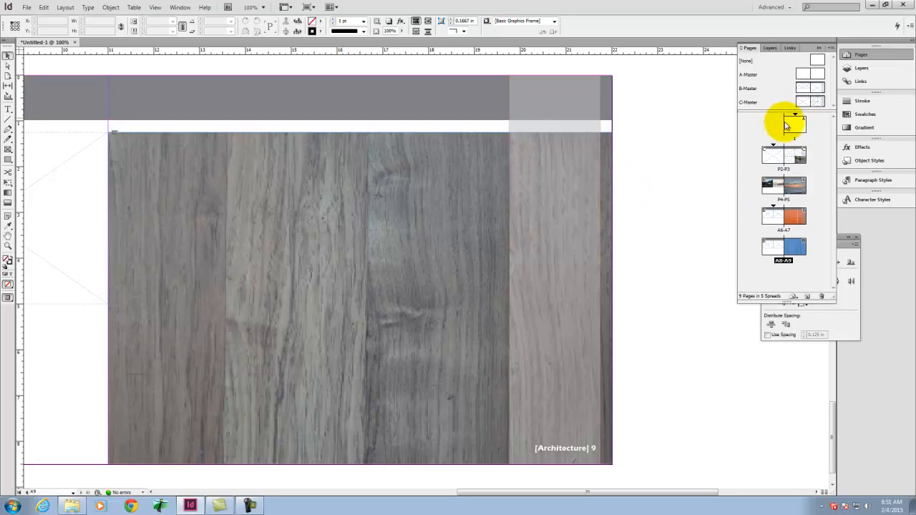
double_click(796, 121)
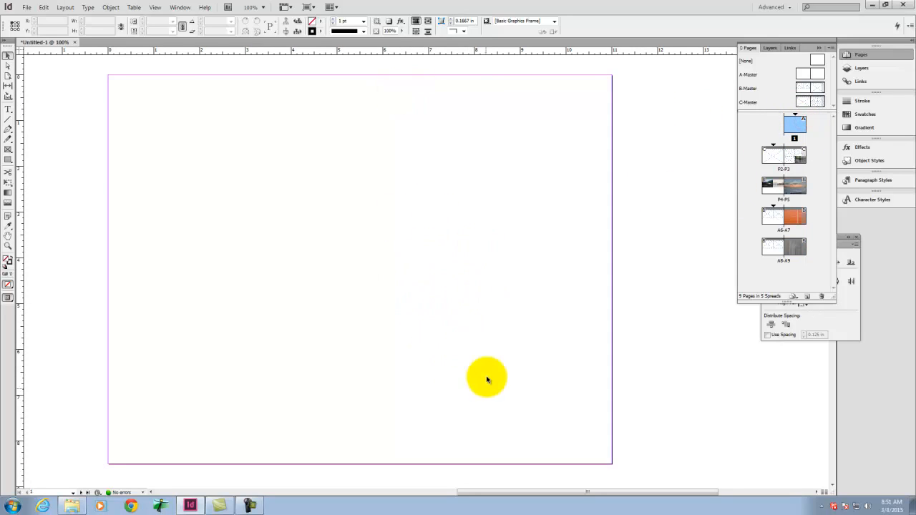
left_click(798, 127)
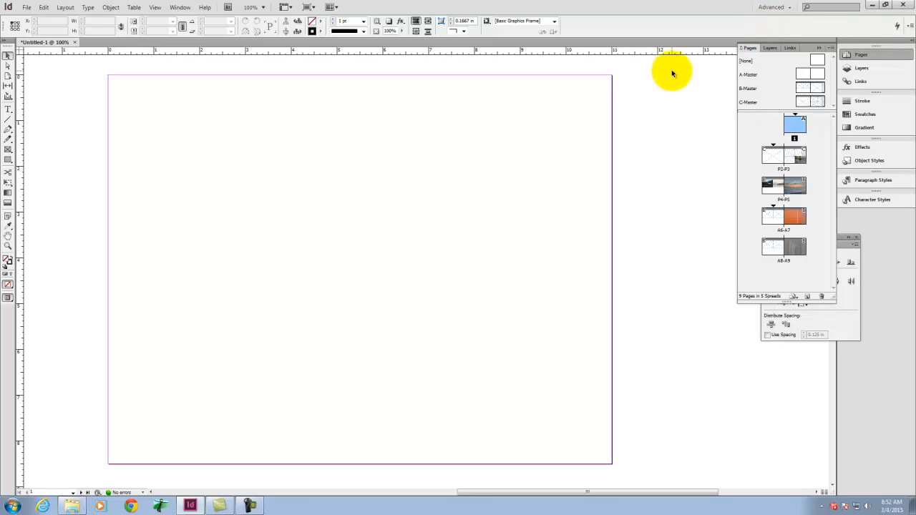
mouse_move(252, 507)
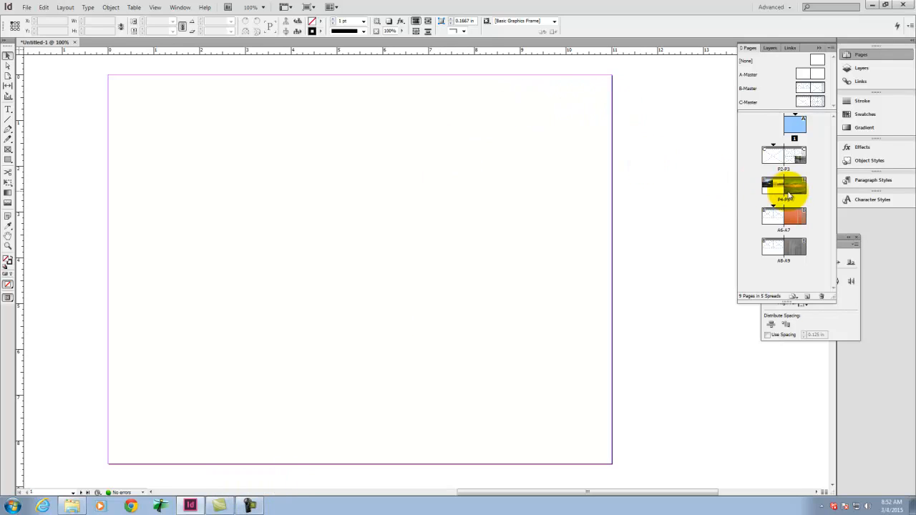
Step: Draw a text frame in the upper part of B-Master's right page and insert a Current Page Number marker in it
double_click(812, 86)
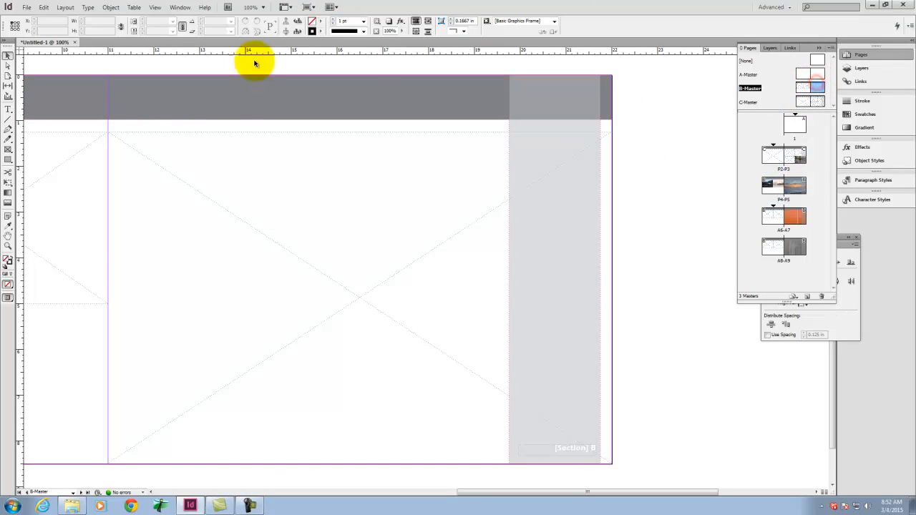
left_click(8, 109)
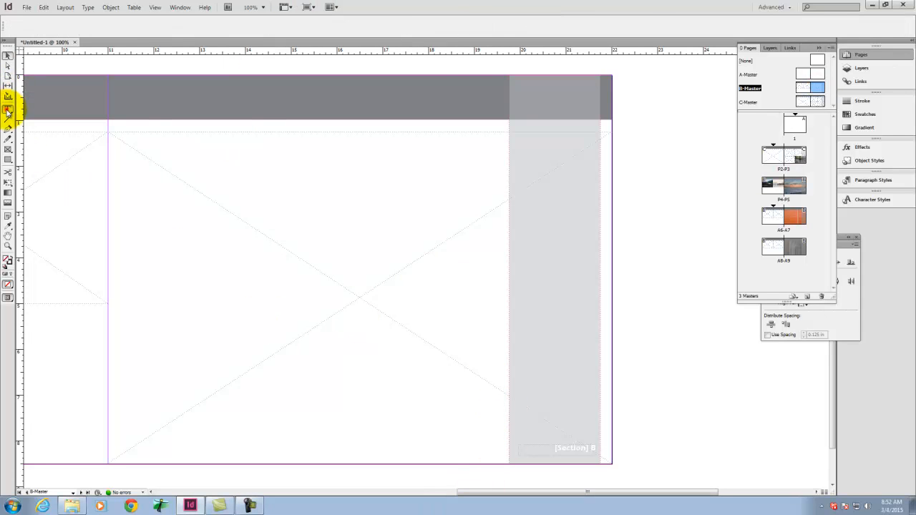
left_click_drag(266, 158, 401, 236)
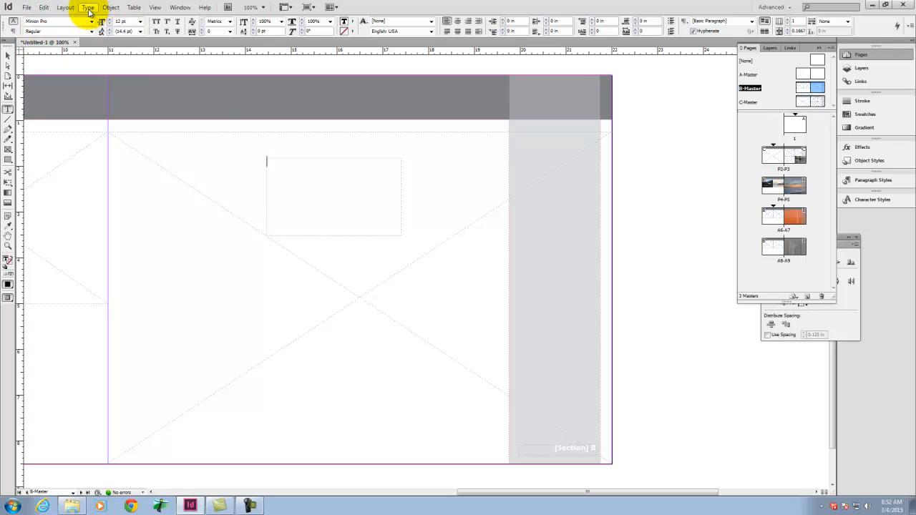
left_click(88, 8)
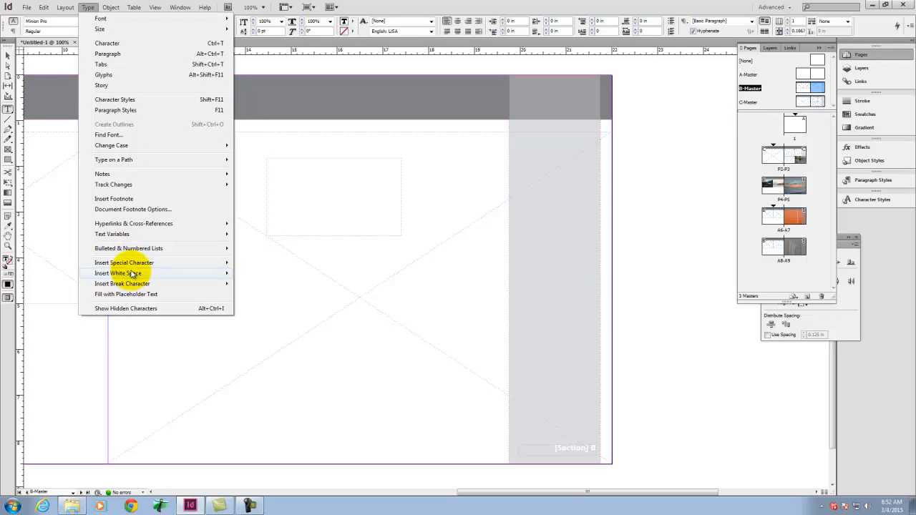
mouse_move(132, 266)
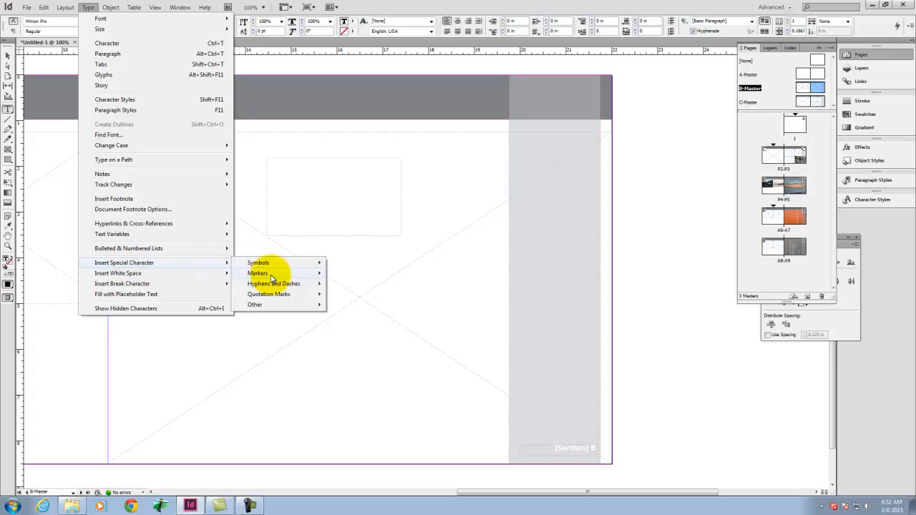
mouse_move(272, 278)
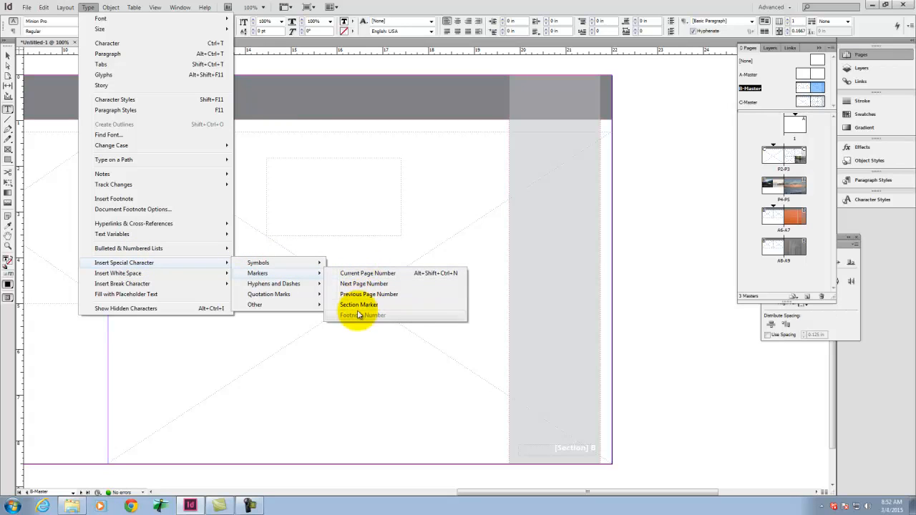
left_click(360, 276)
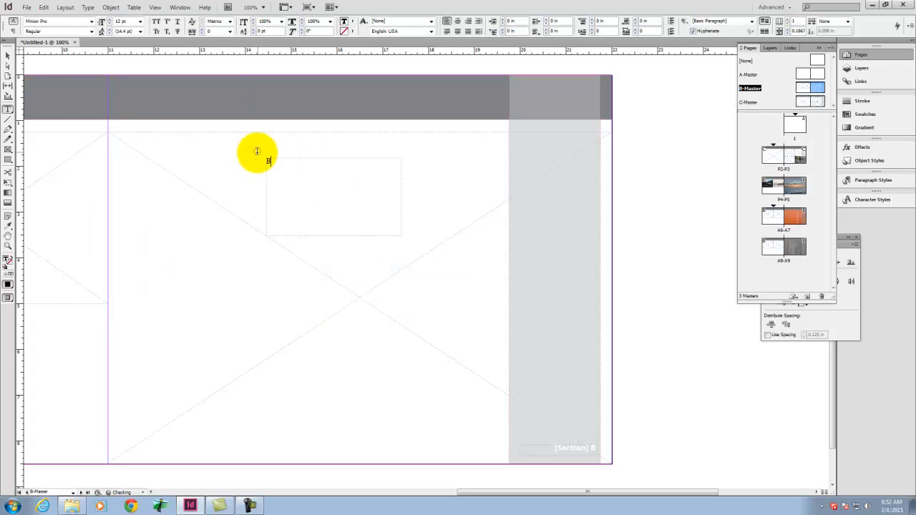
Step: Add the word "Page" and a space before the page number marker in the new B-Master text frame
key("Left")
type("Page")
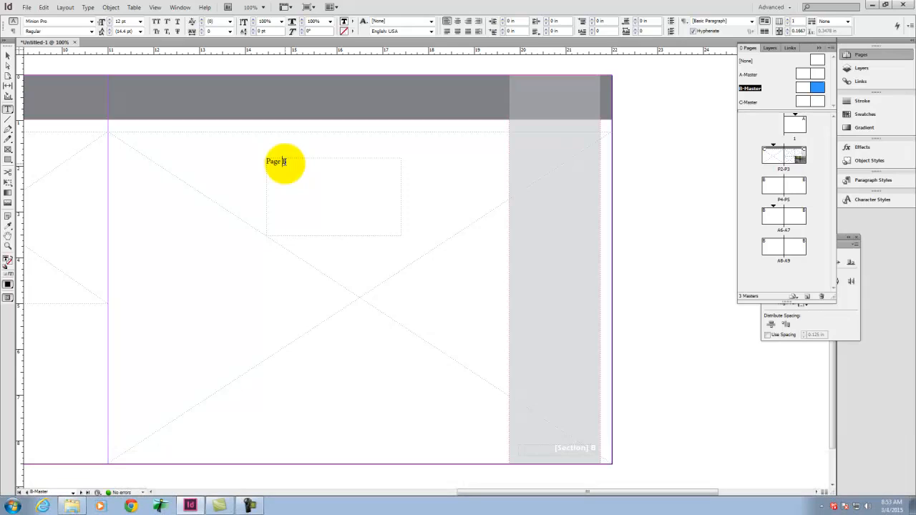
key("BackSpace")
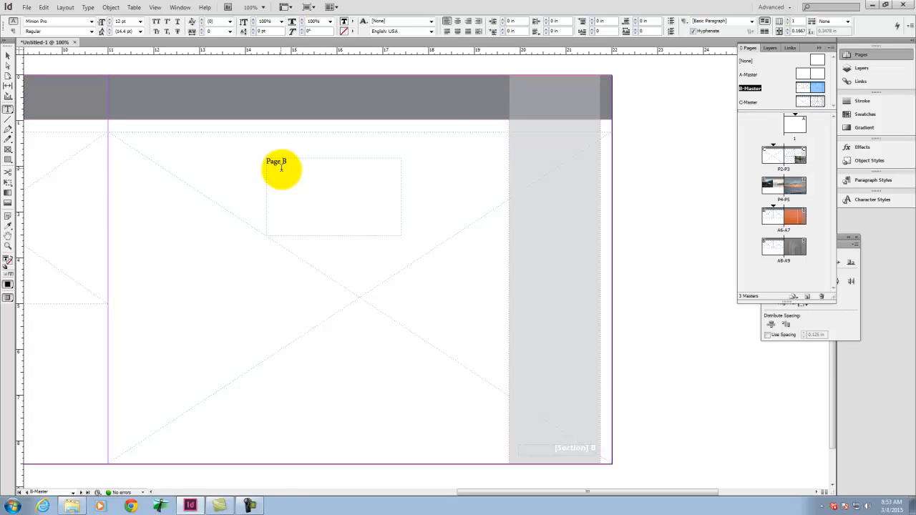
left_click(250, 505)
left_click(895, 462)
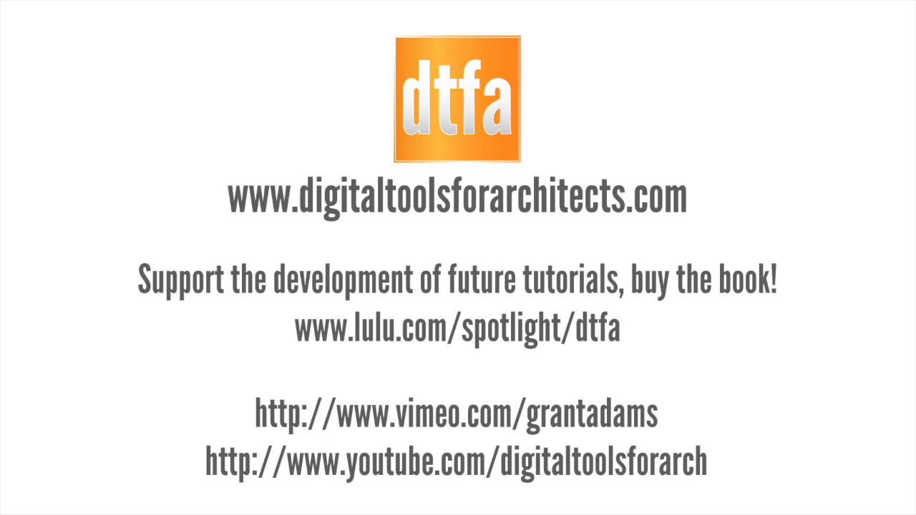